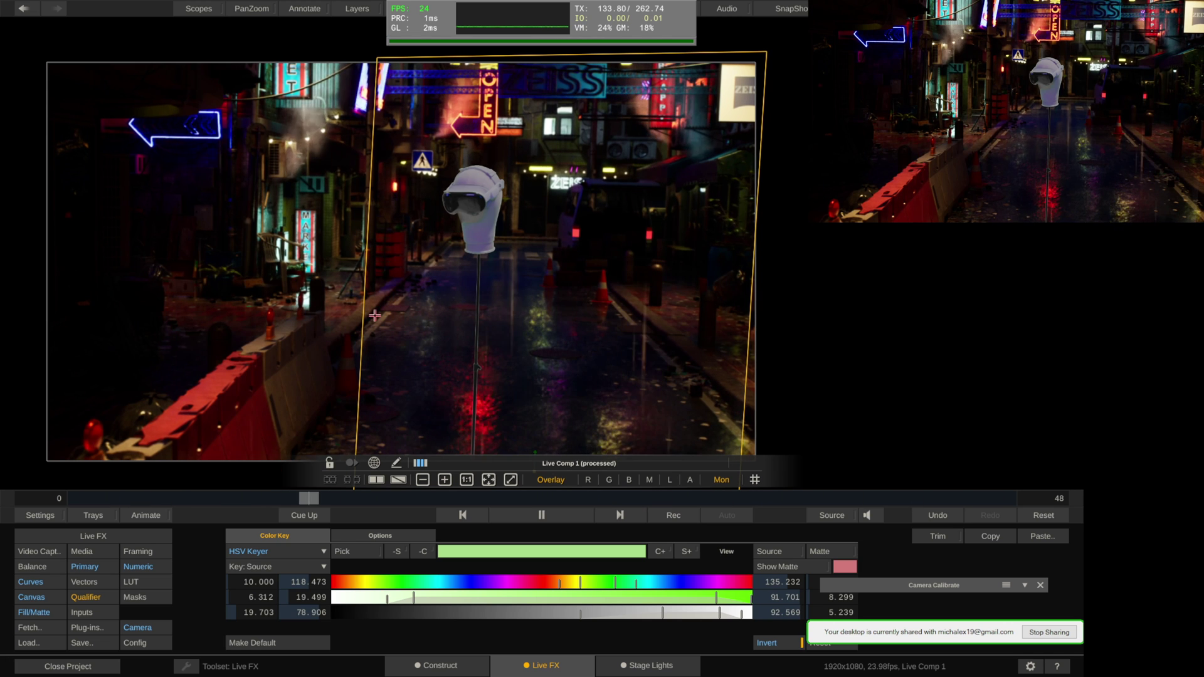
- Toggle the Background and Keyer layers of the finished composite off and on to inspect what each contributes
mouse_move(1, 251)
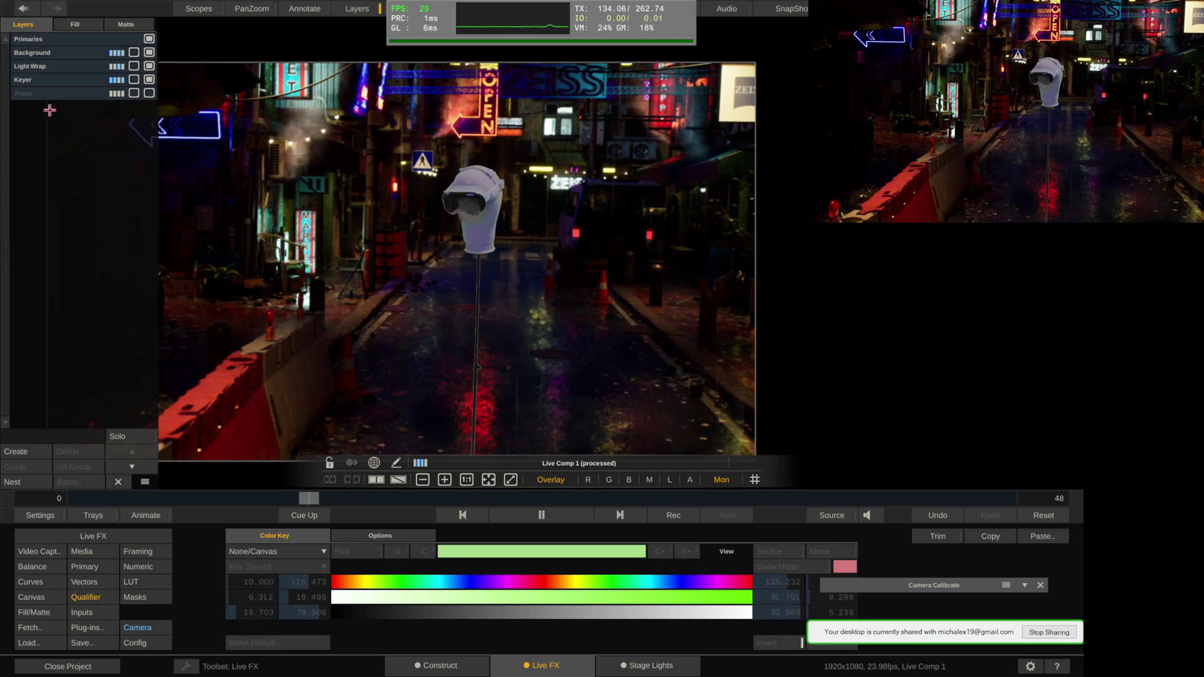
left_click(149, 53)
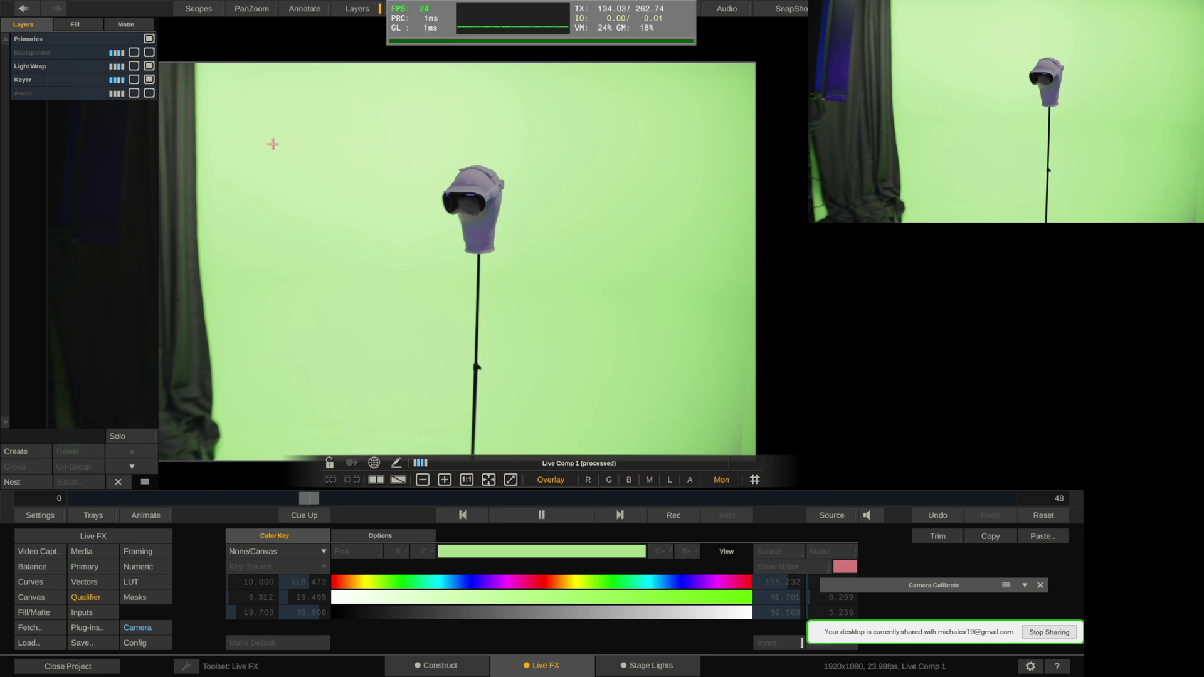
left_click(150, 79)
left_click(150, 80)
left_click(150, 53)
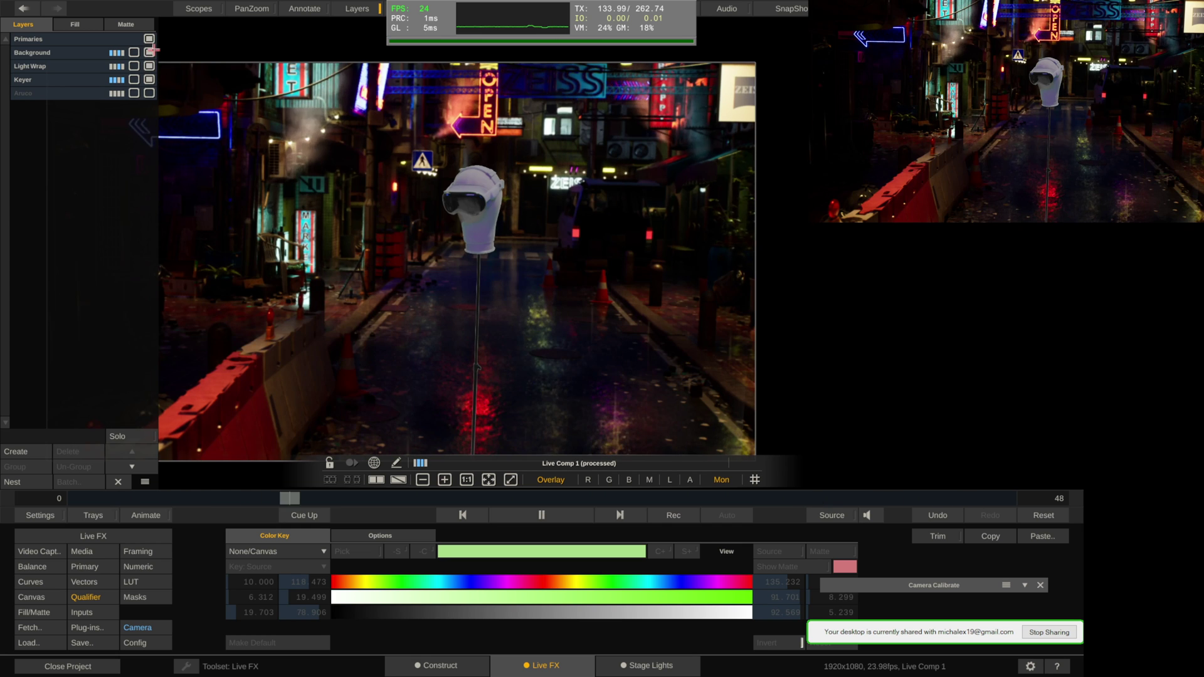
left_click(150, 80)
left_click(151, 80)
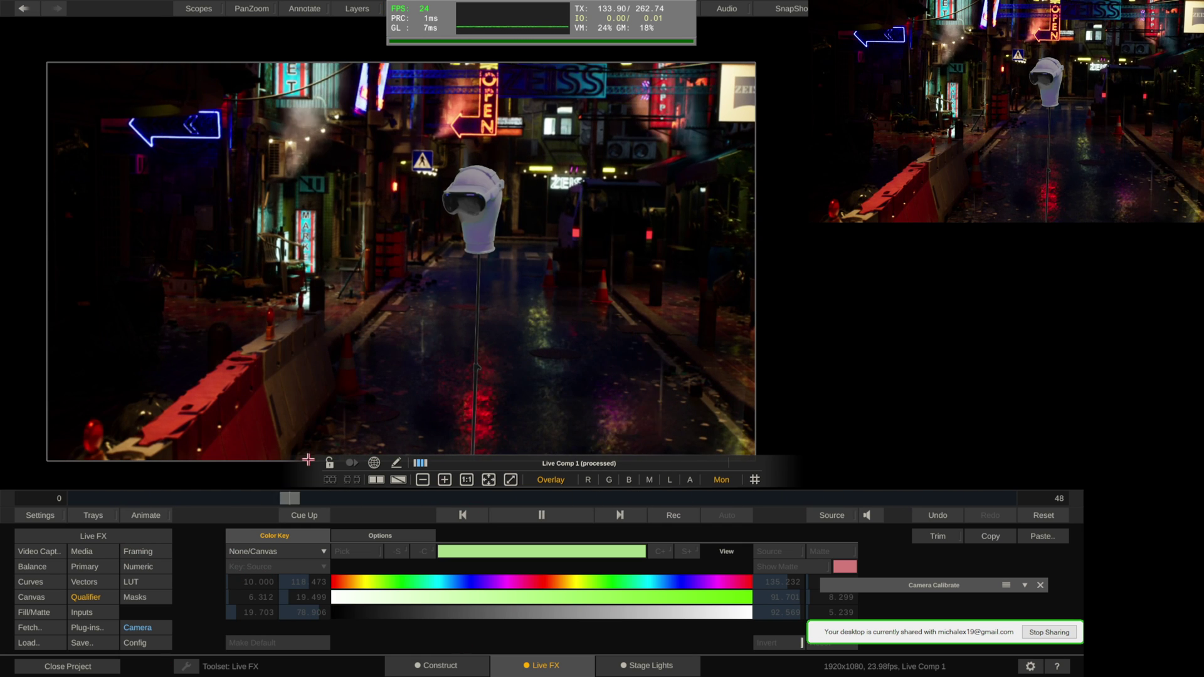
- Review the FreeD Tracker settings in Live Links and collapse the window
left_click(94, 537)
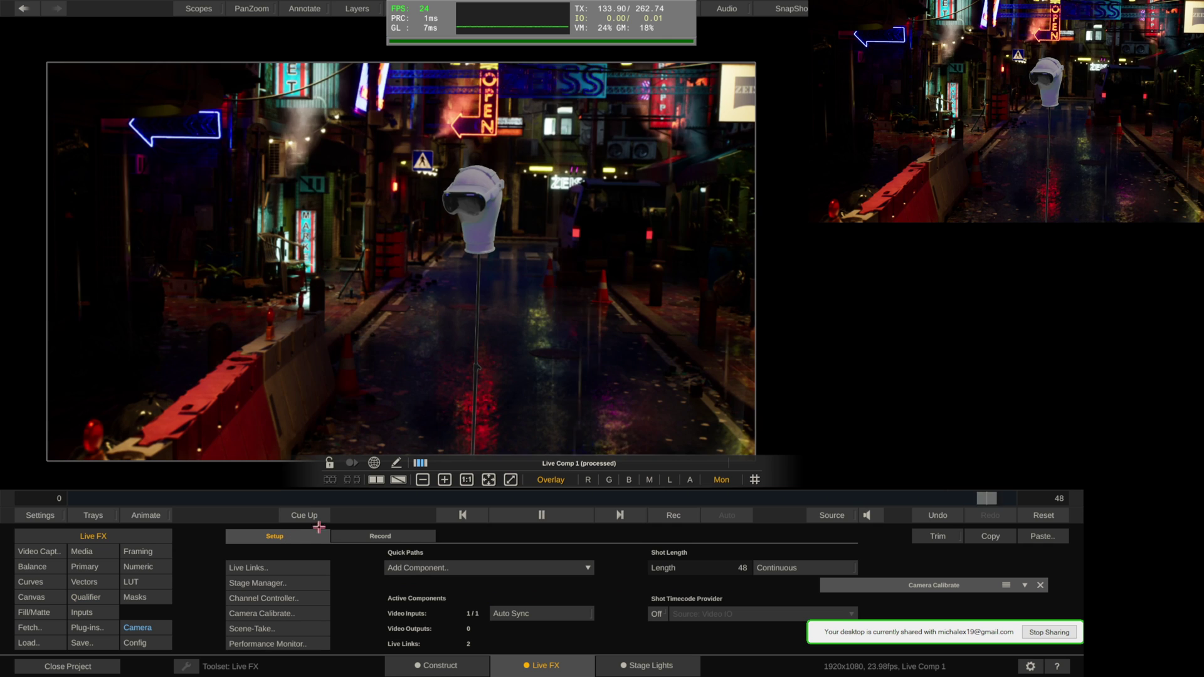
left_click(288, 567)
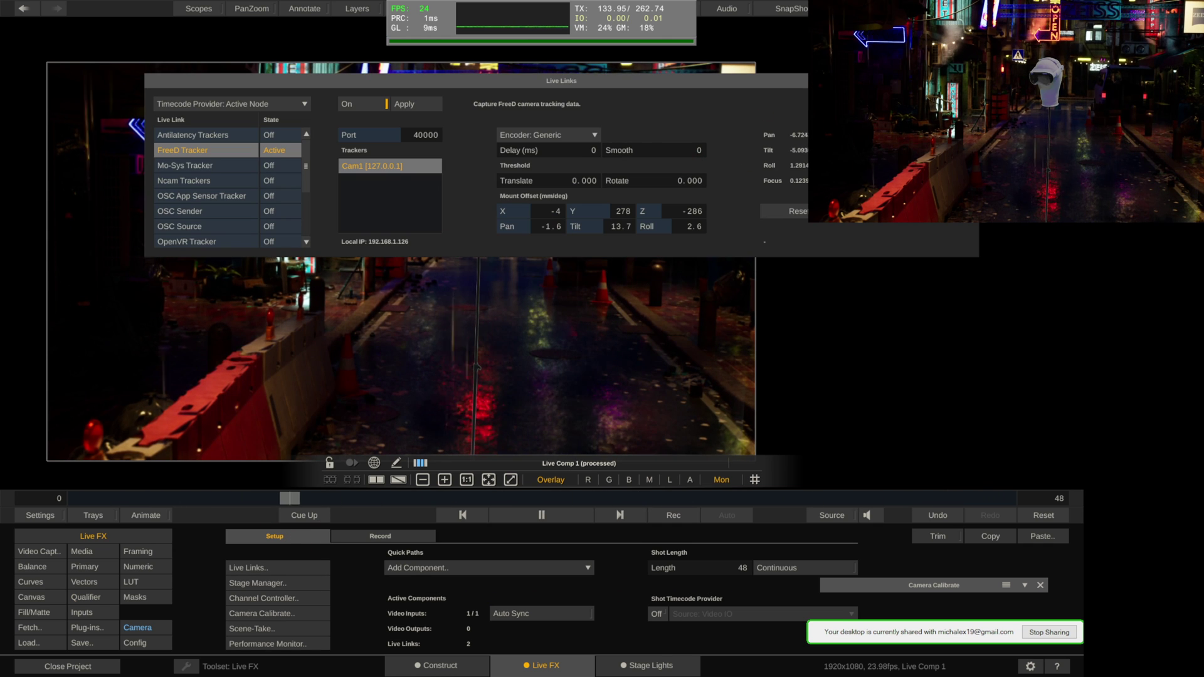
left_click(772, 75)
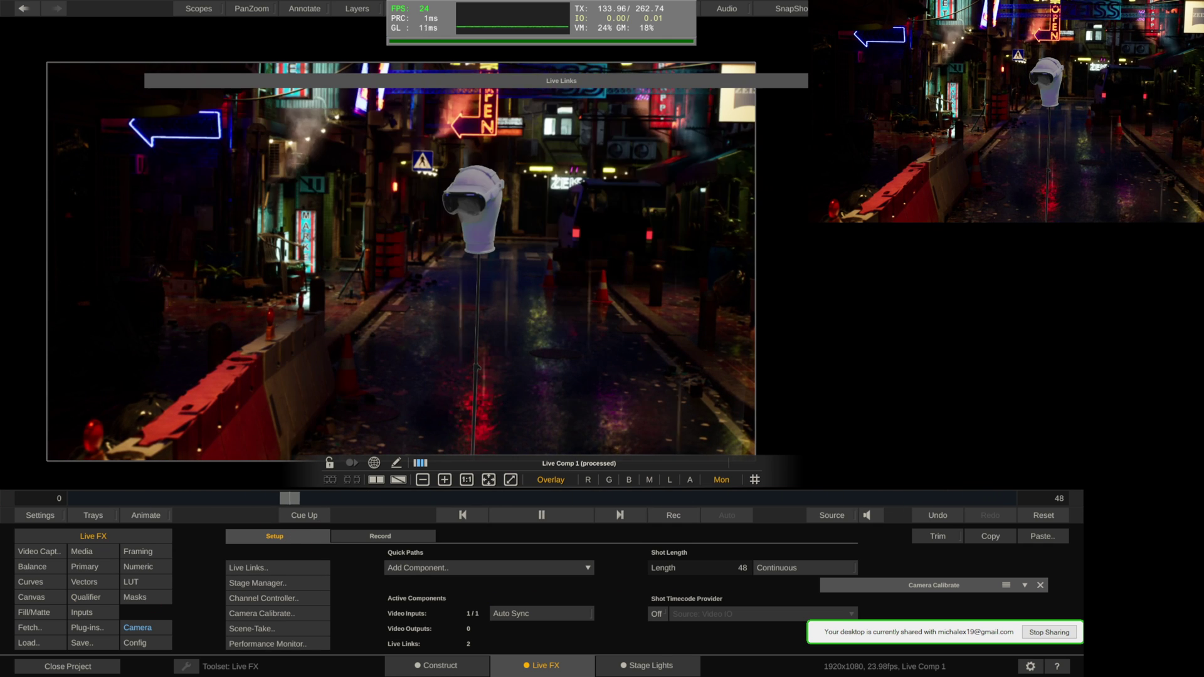
- Select the Keyer layer in the finished composite and examine its full outline
mouse_move(48, 201)
left_click(69, 79)
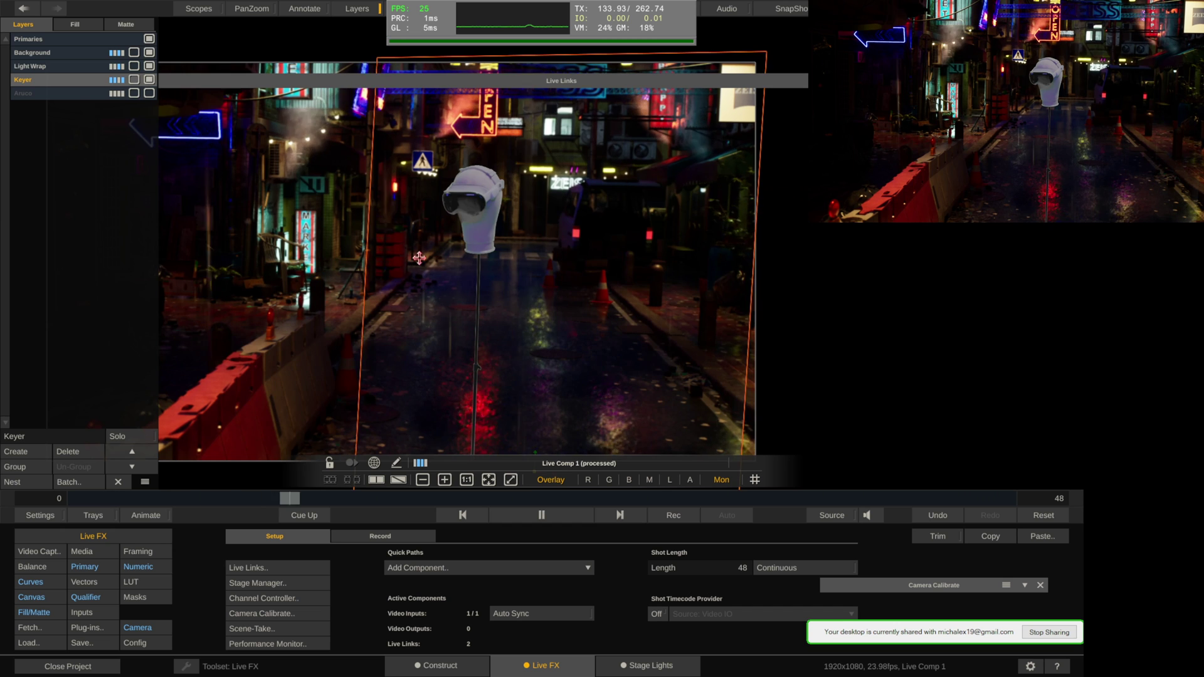
scroll(422, 260, "down", 3)
scroll(422, 260, "down", 2)
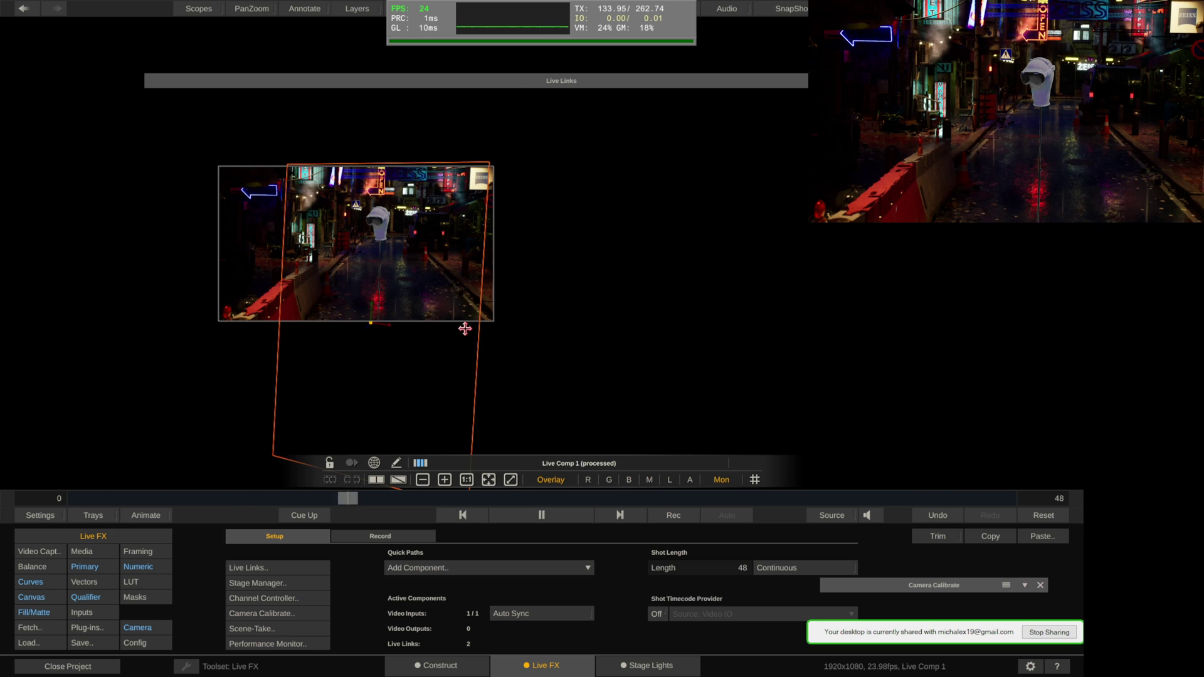
- Add a new timeline named UnrealGreenScreenTutorial to the project
left_click(440, 665)
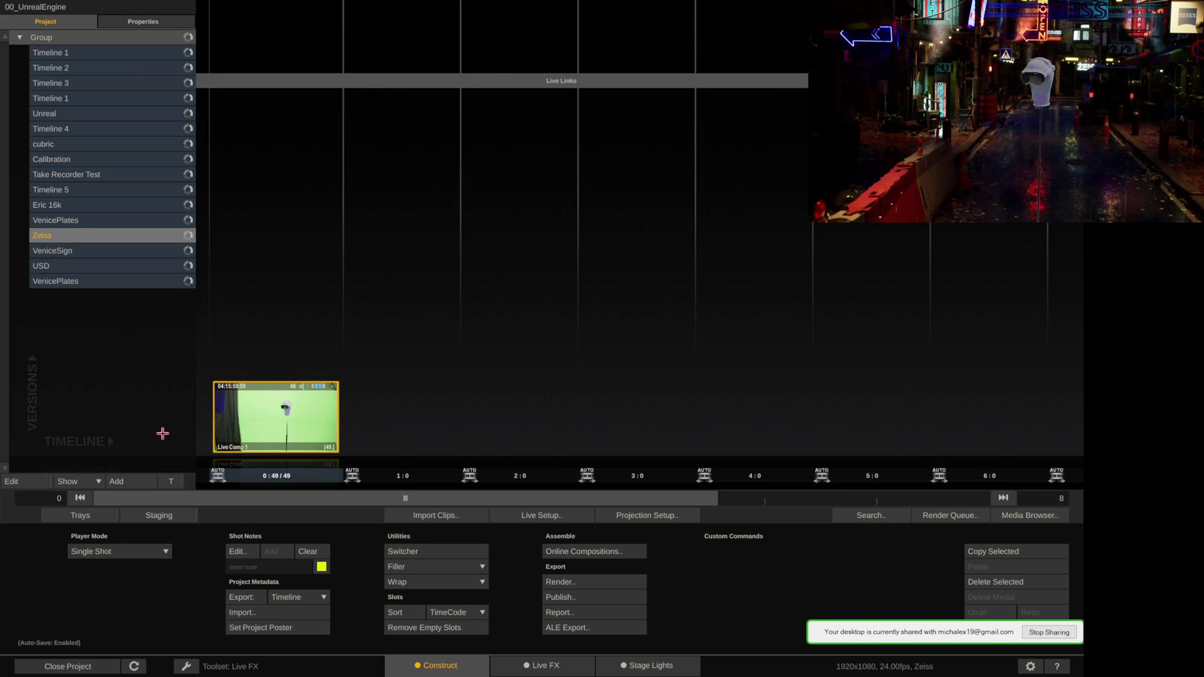
left_click(117, 482)
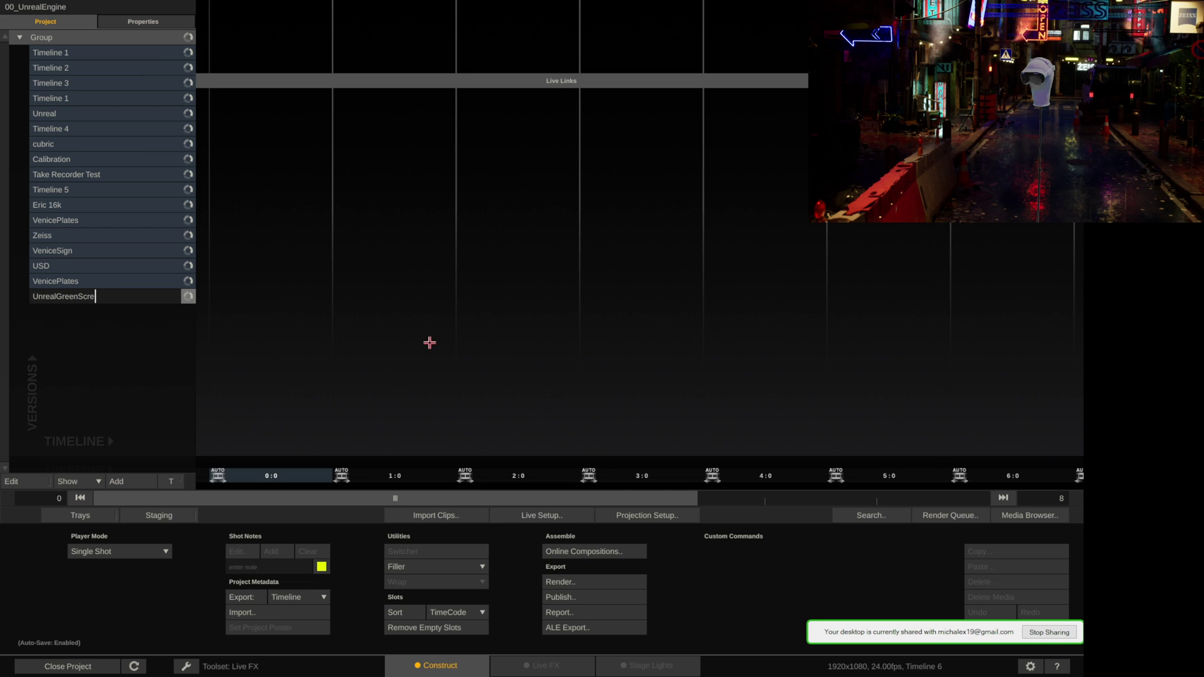
key("Return")
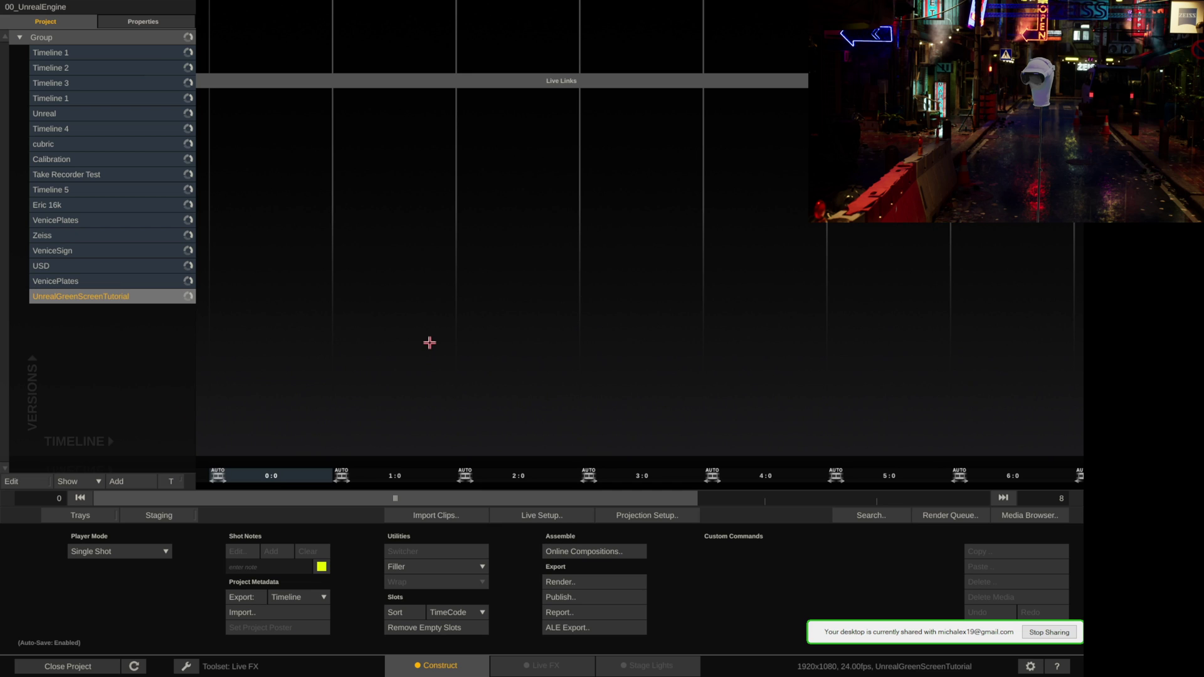
- Start a live composition with the Green screen with Unreal background model and DeckLink 8K Pro (1) as the foreground camera
left_click(526, 517)
left_click(510, 135)
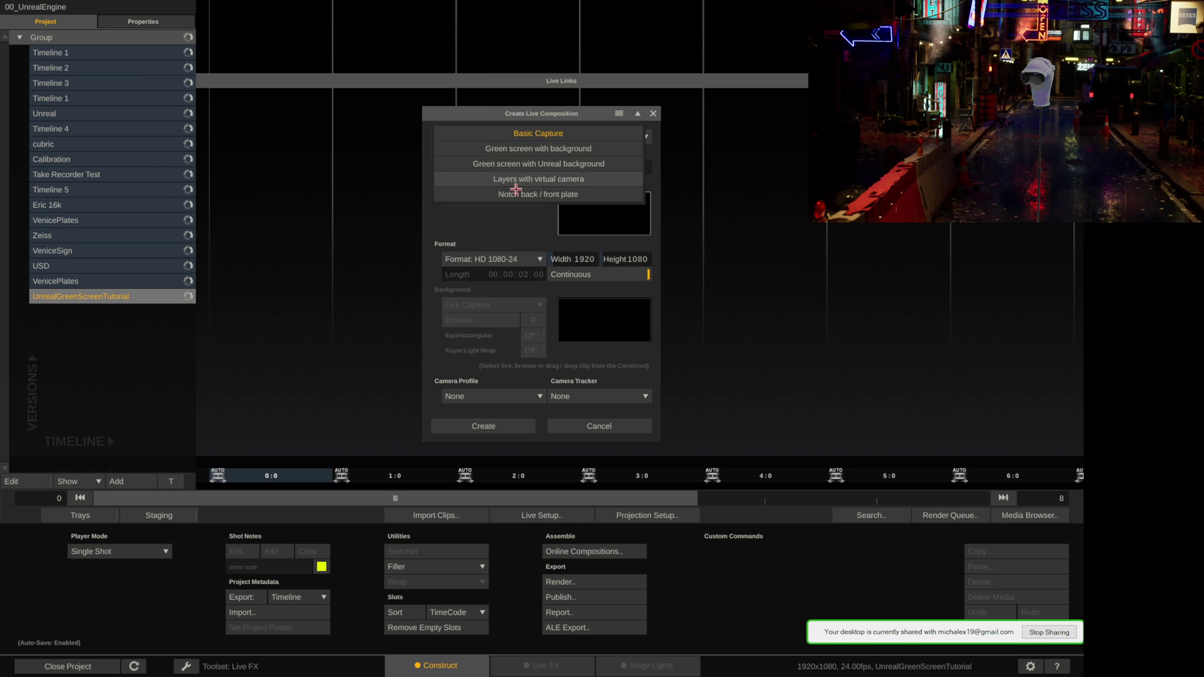
left_click(524, 164)
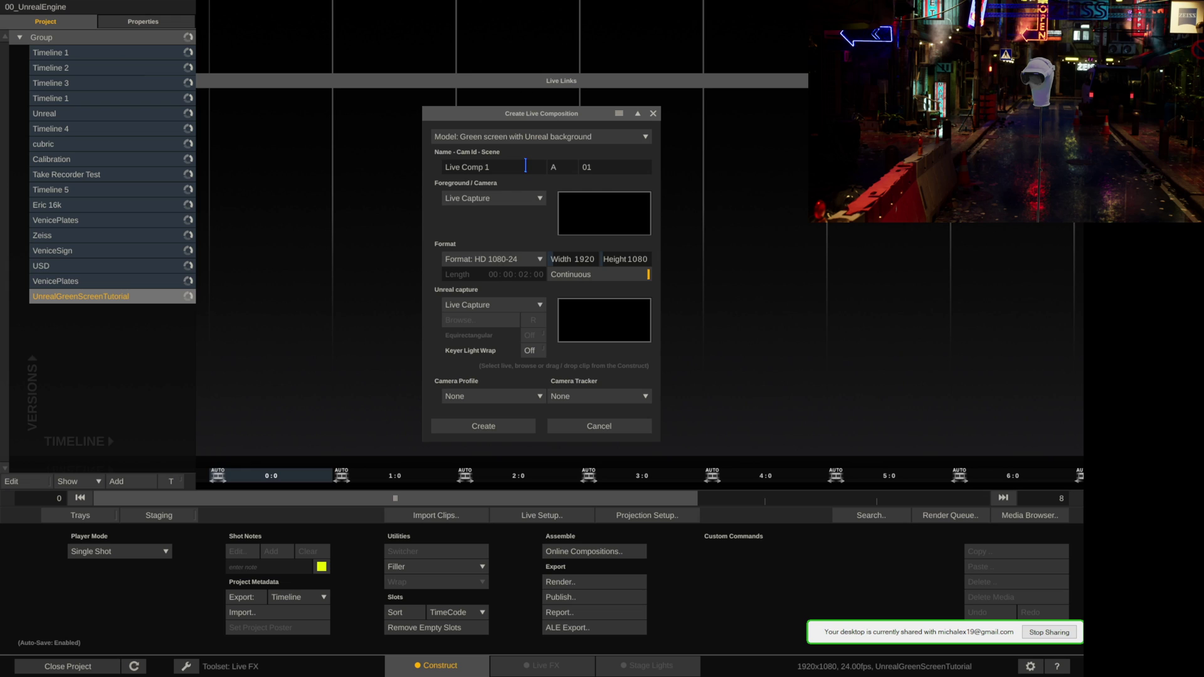
left_click(518, 197)
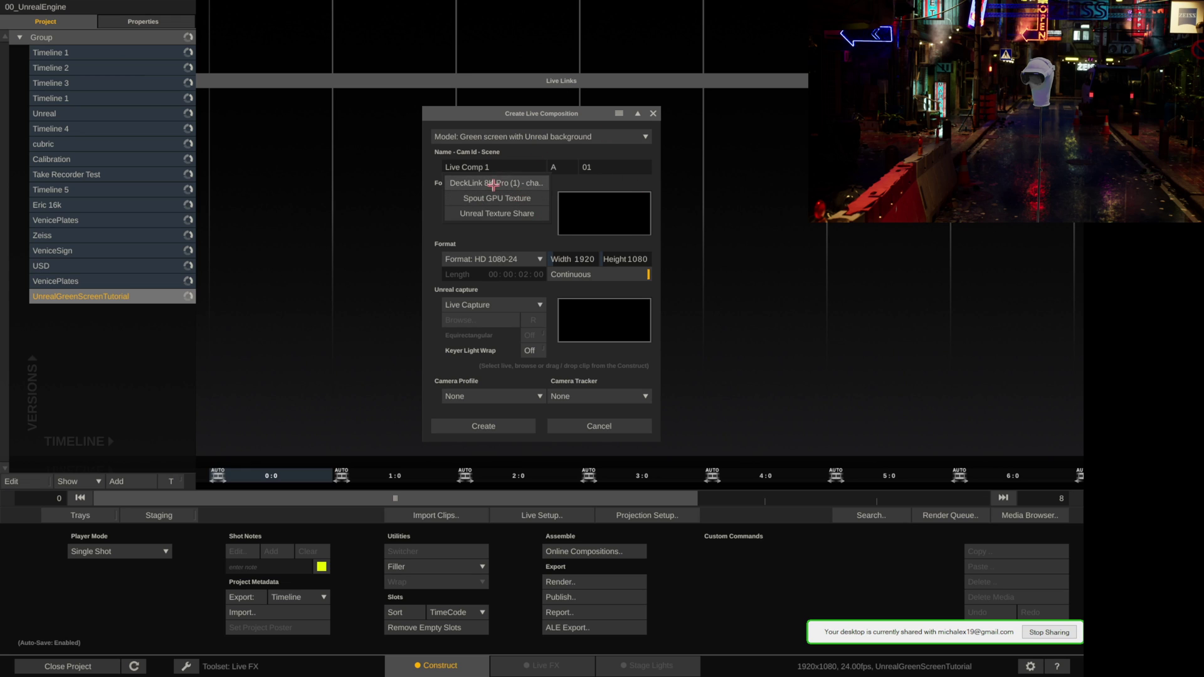
left_click(500, 186)
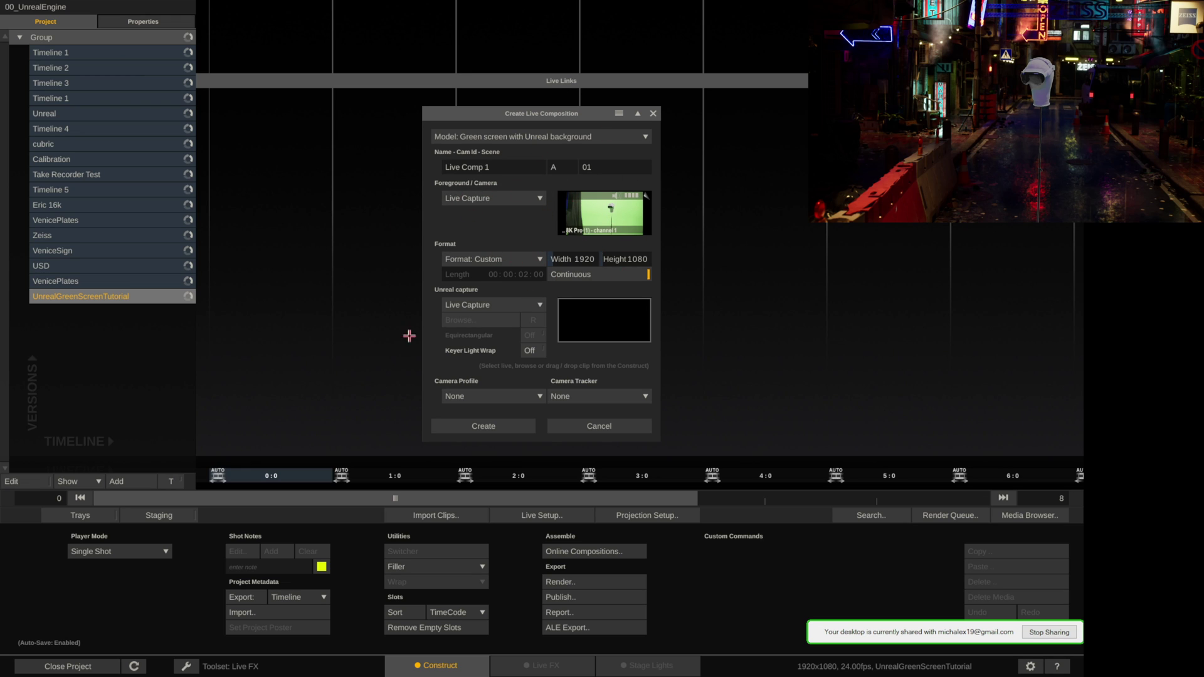
- Set the Unreal capture to Unreal Texture Share and the camera tracker to FreeD Tracker, and create the composition
left_click(460, 301)
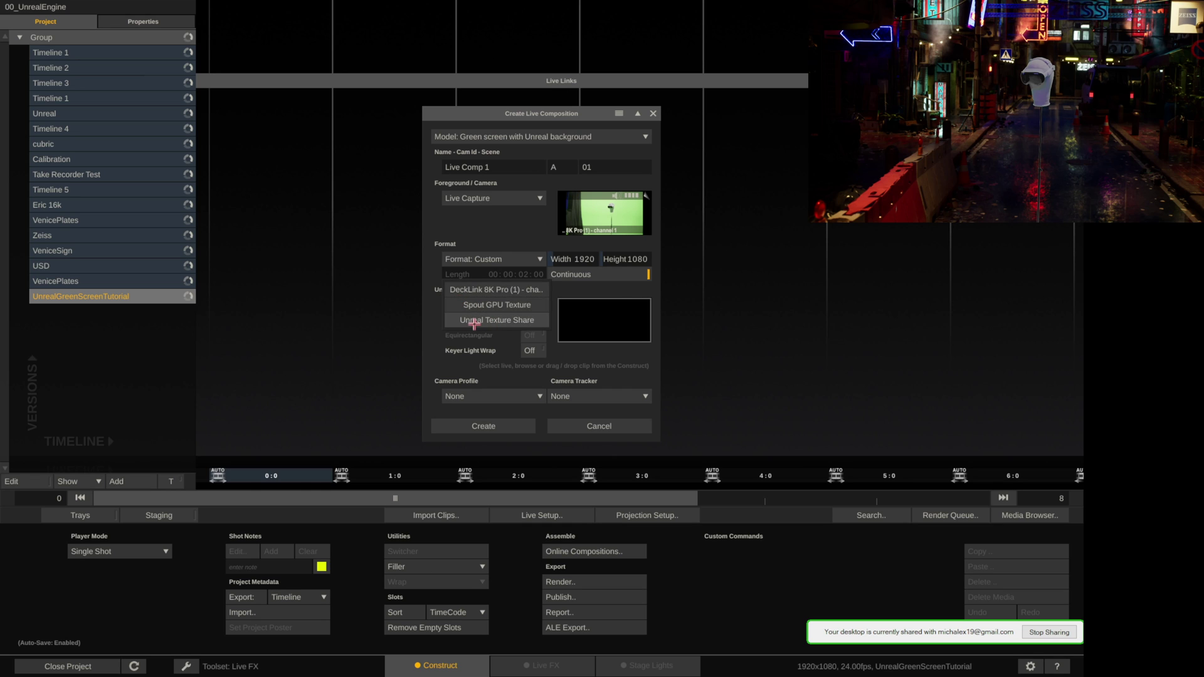
left_click(474, 322)
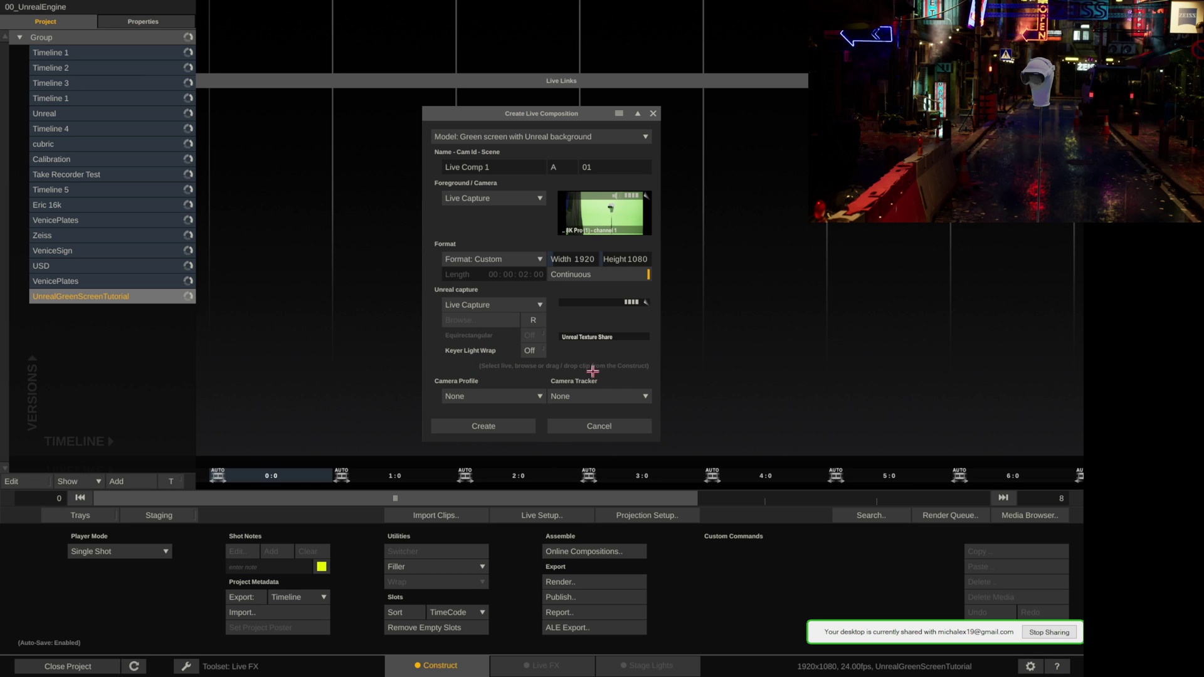
left_click(600, 400)
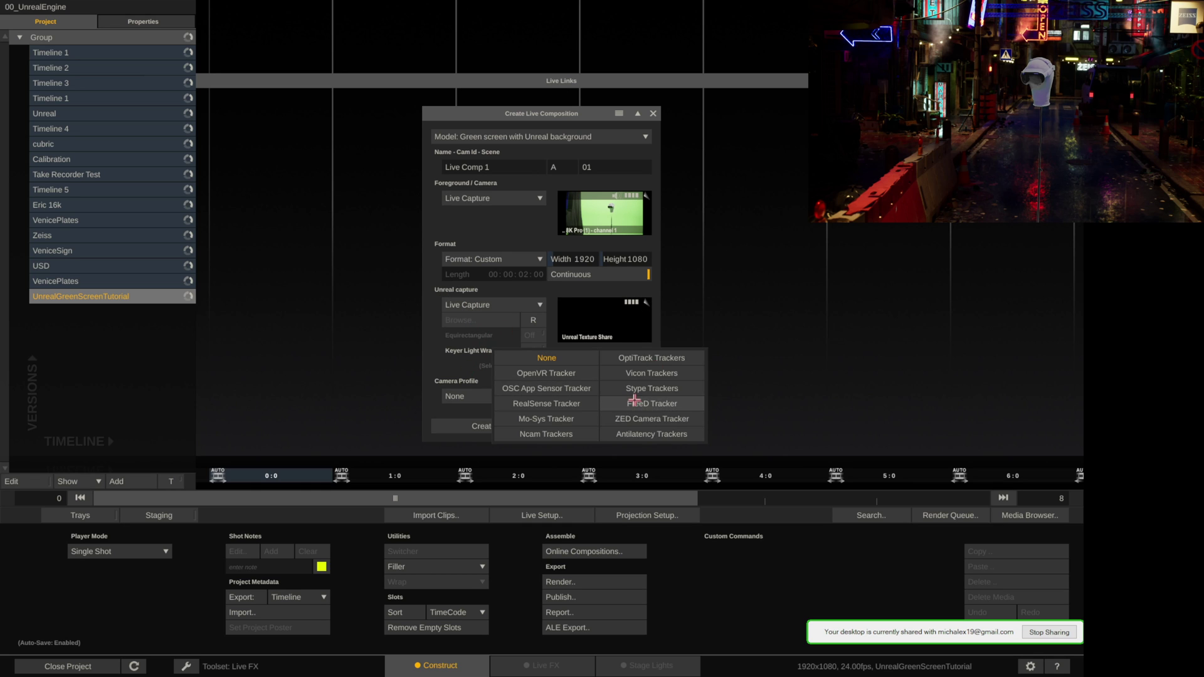
left_click(633, 402)
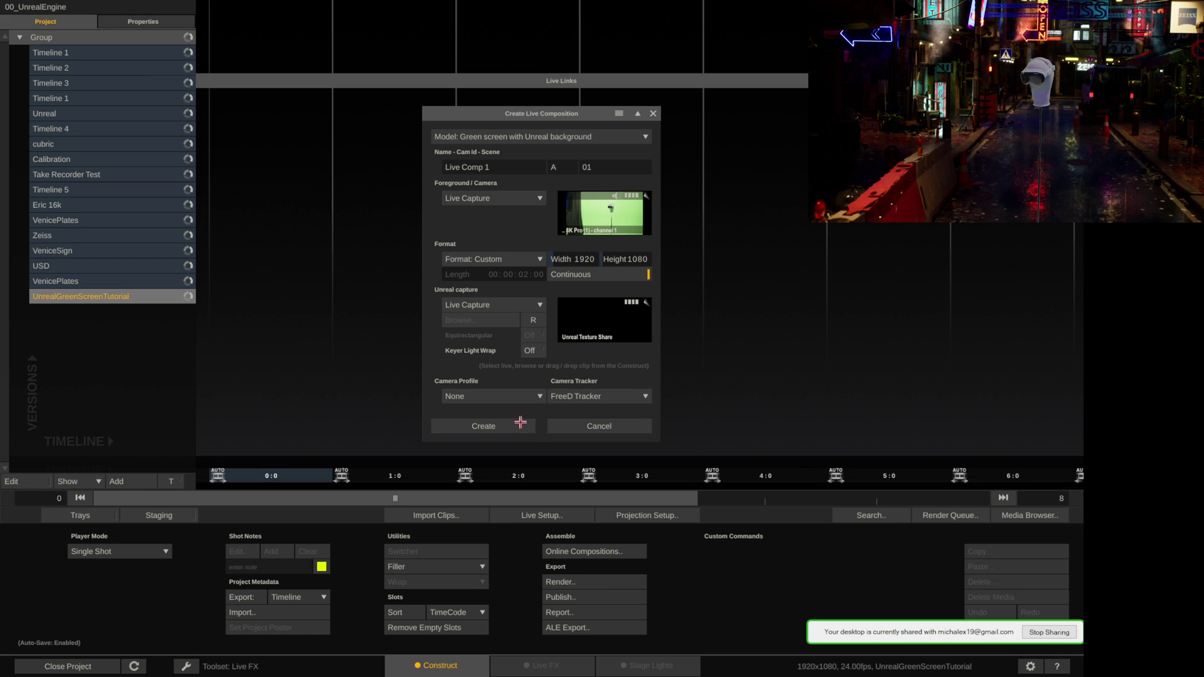
left_click(469, 426)
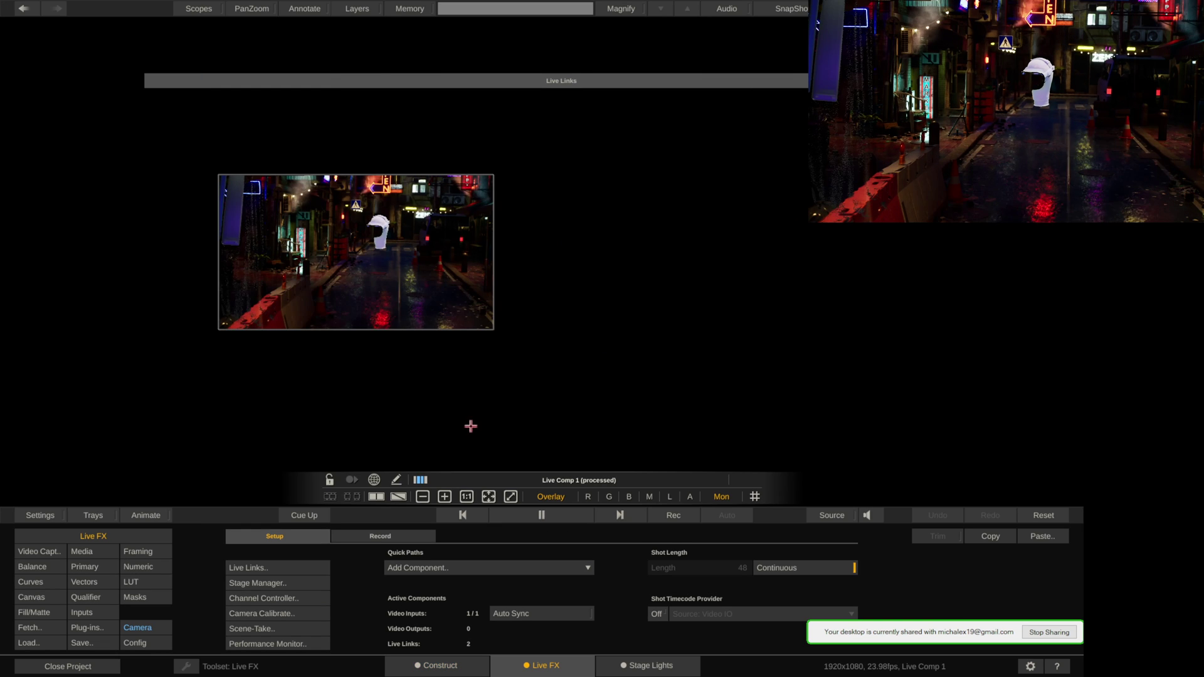
- Launch the Cyber_Punk.exe - 1080 shortcut from the Windows folder in File Explorer and return to Live FX
scroll(404, 206, "up", 5)
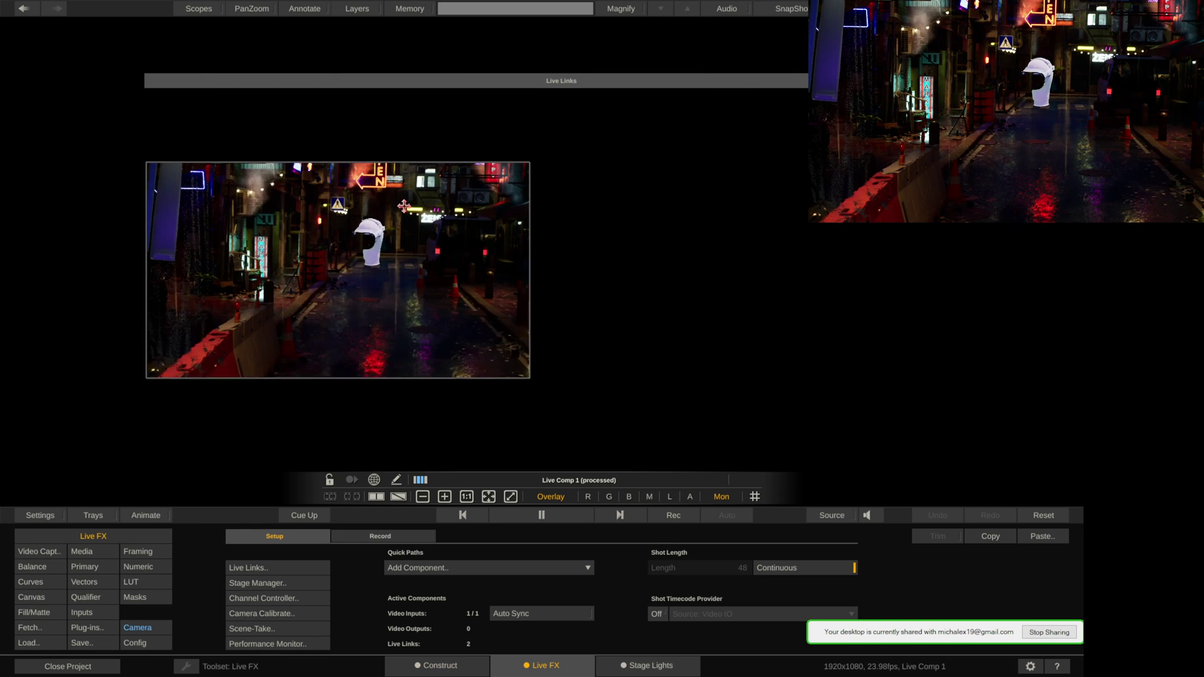
left_click_drag(411, 237, 413, 264)
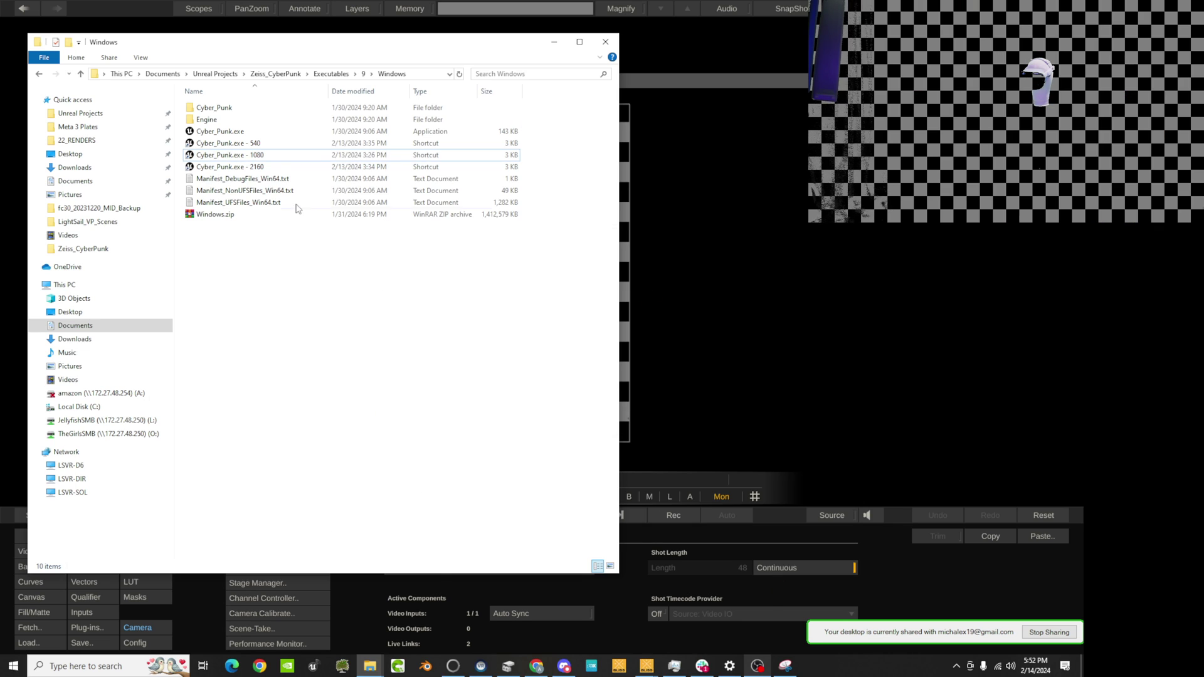
left_click(244, 157)
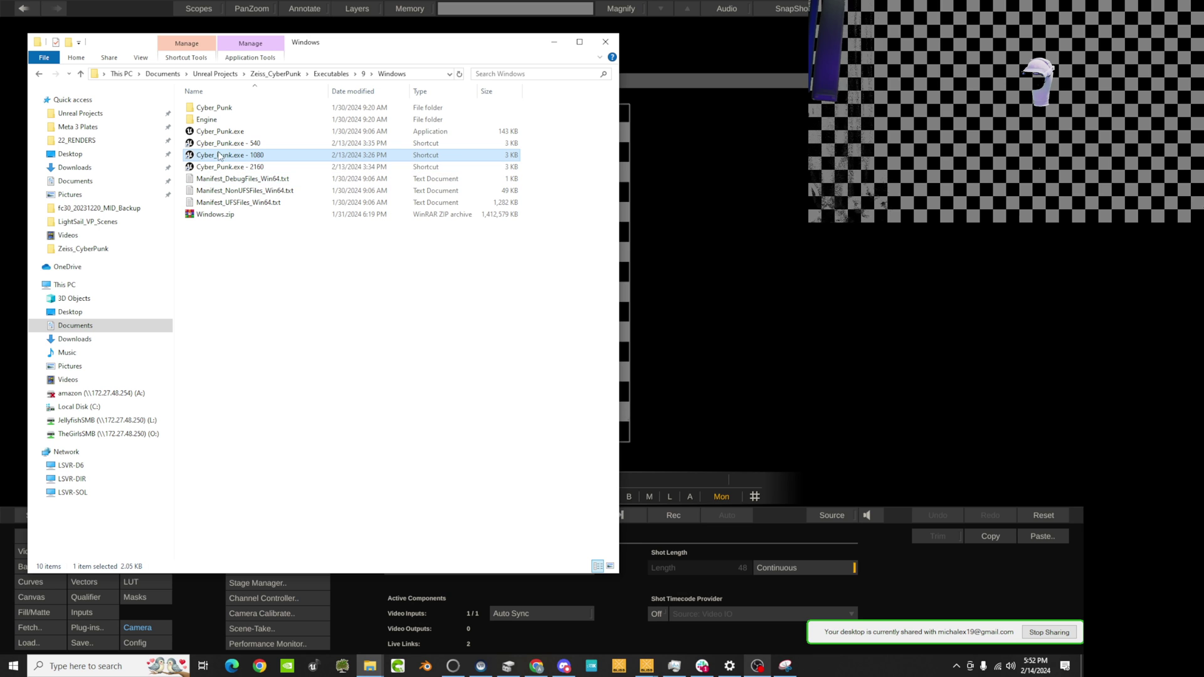
left_click(243, 259)
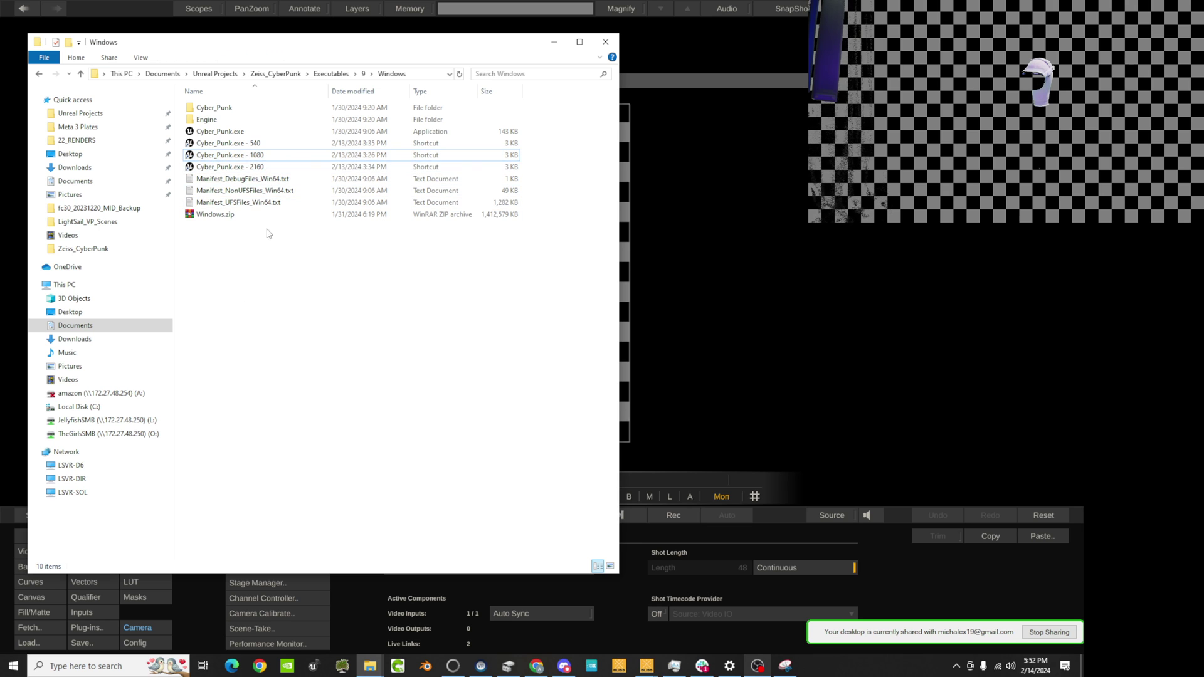
double_click(222, 157)
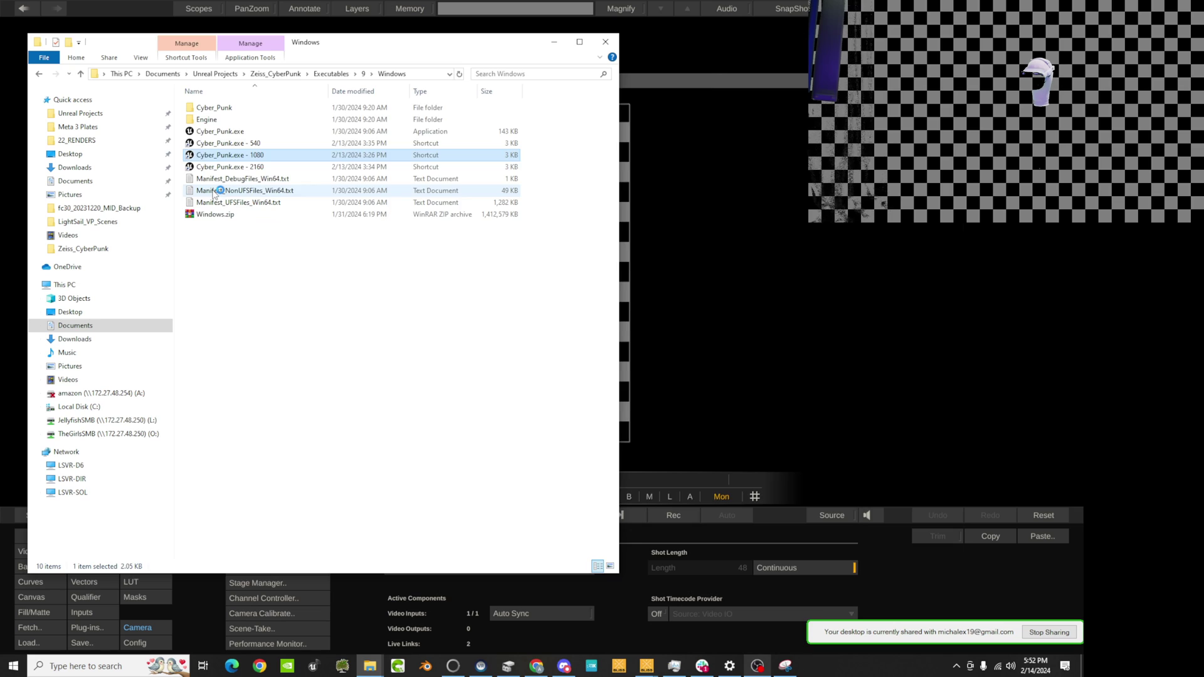
key("alt+Tab")
key("alt+Tab")
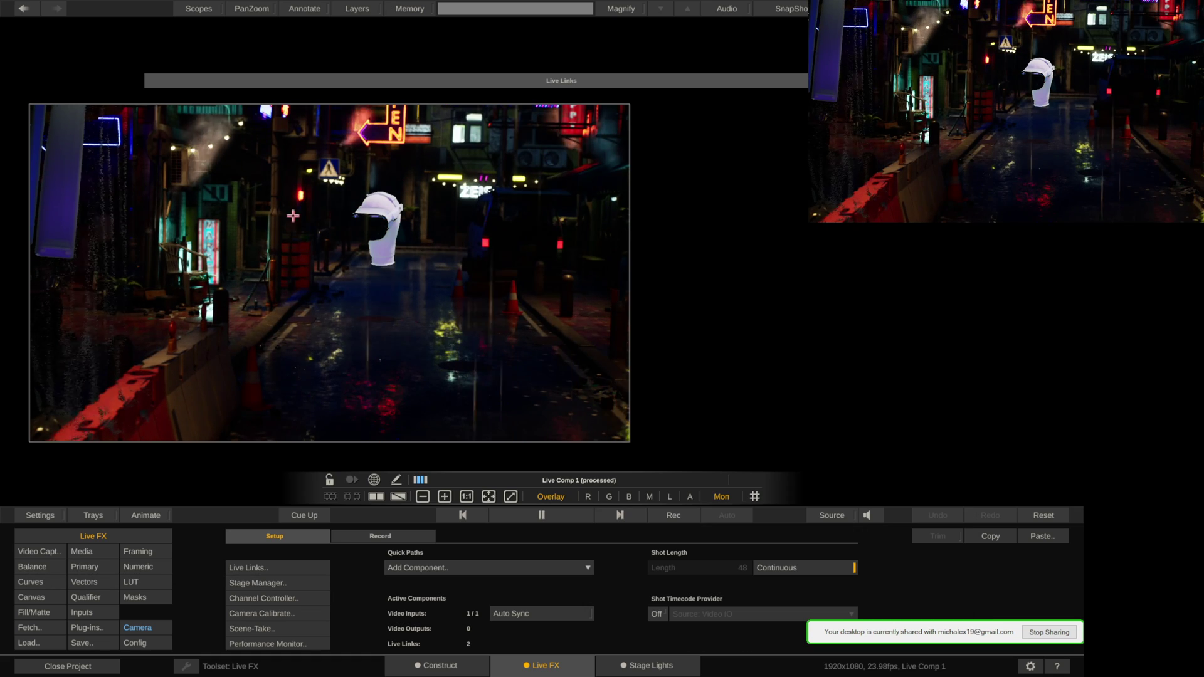
- Show the new composition's layers and toggle the Keyer and Background layers off and on to check them
scroll(378, 219, "down", 1)
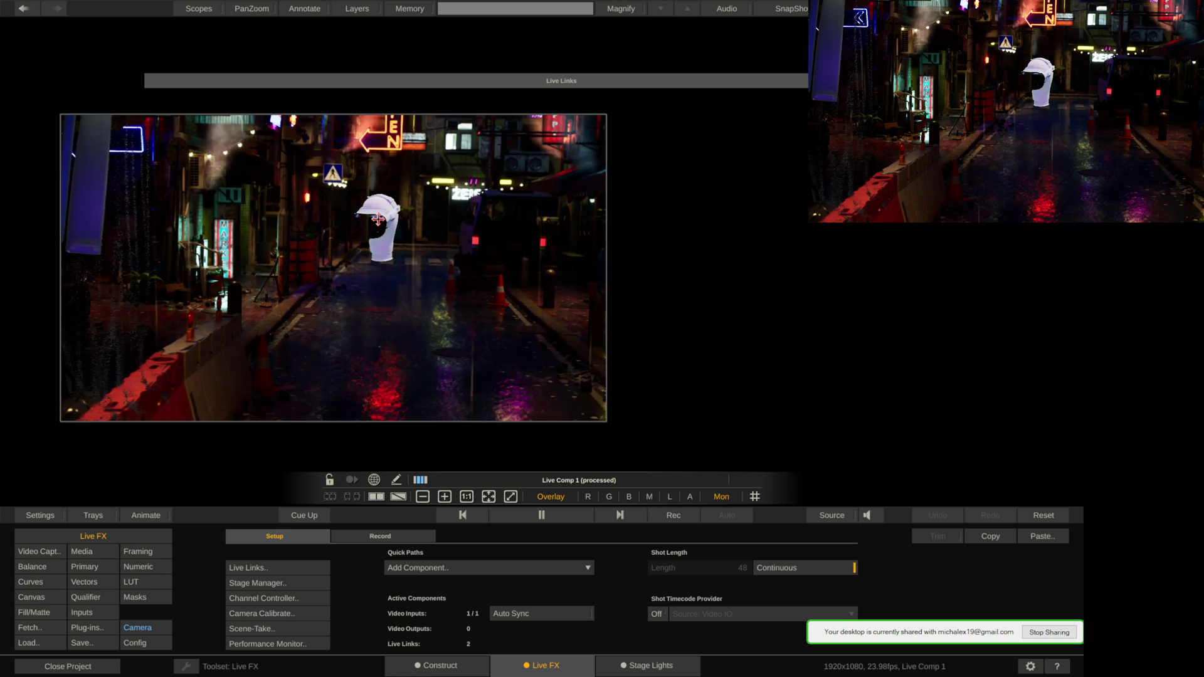
scroll(378, 219, "up", 2)
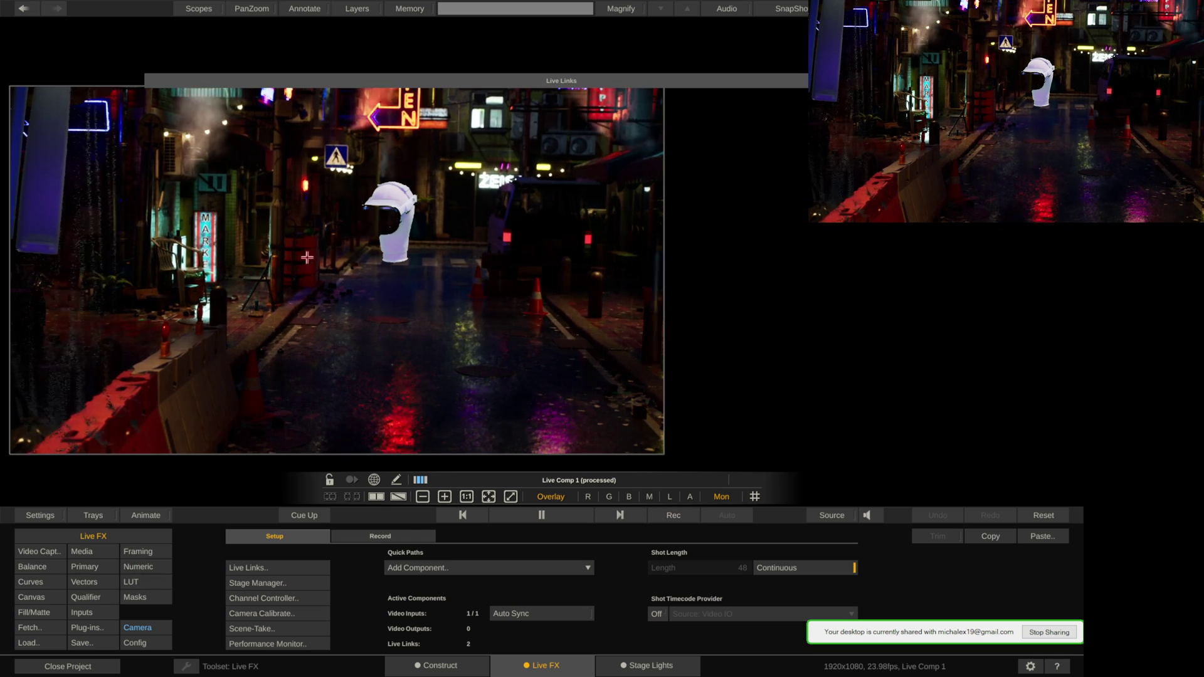
mouse_move(1, 301)
key("l")
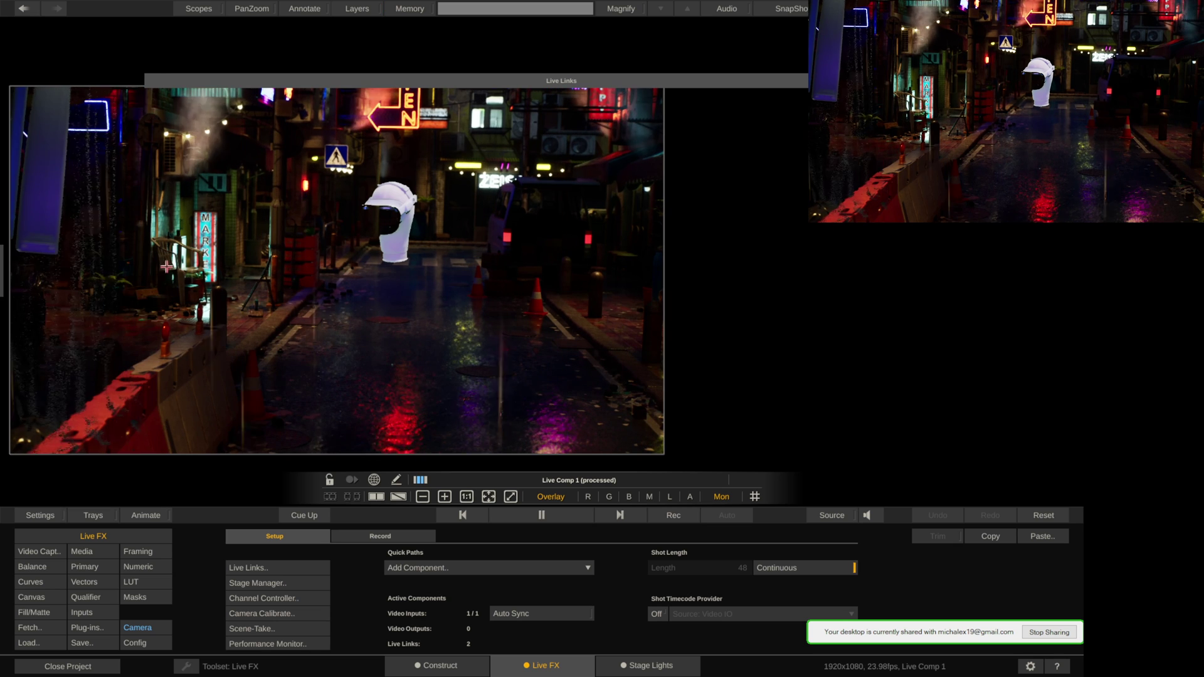
left_click(7, 276)
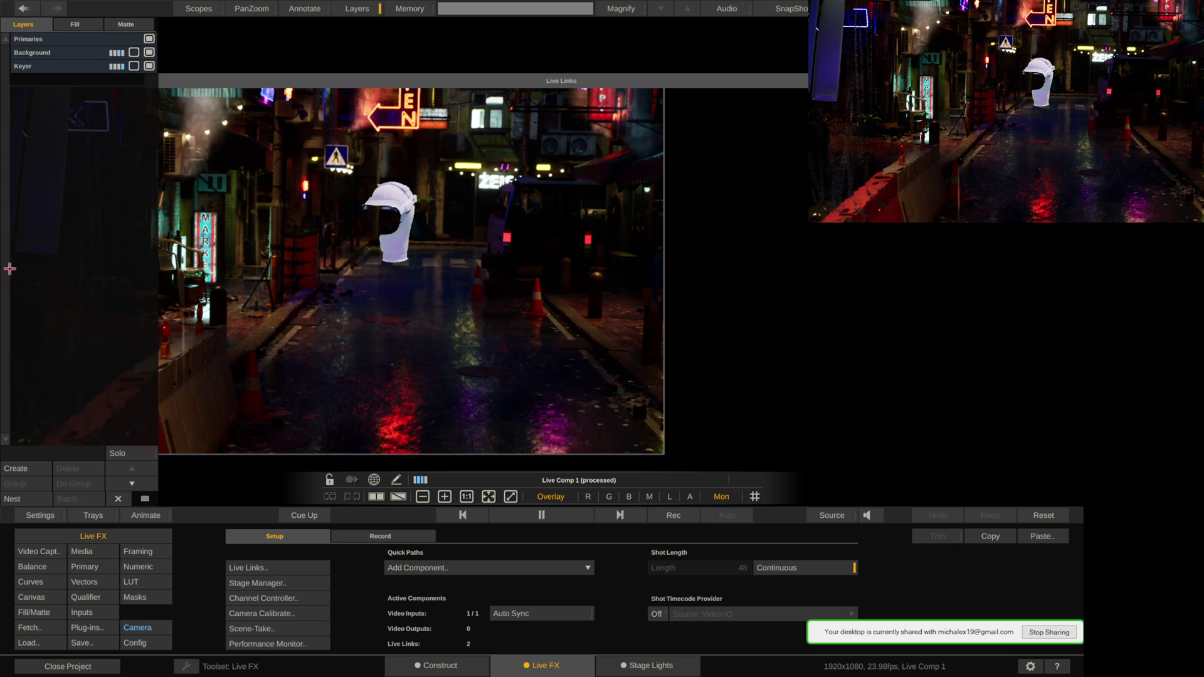
left_click(32, 67)
left_click(150, 66)
left_click(151, 66)
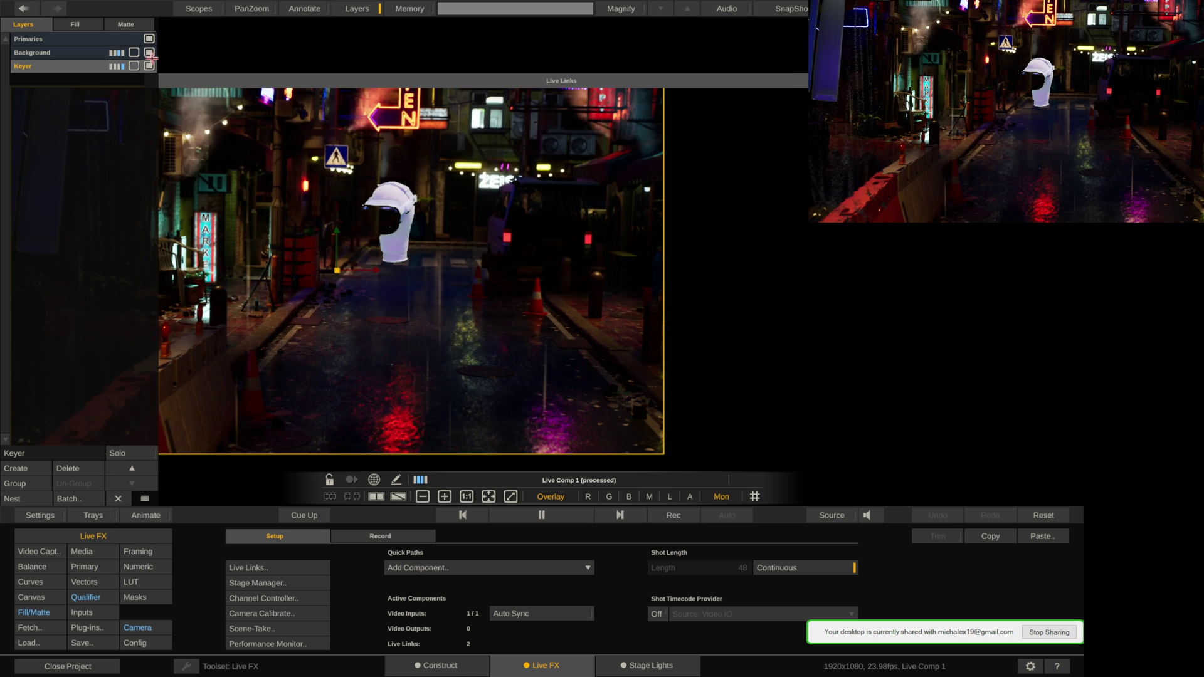
left_click(149, 53)
left_click(149, 53)
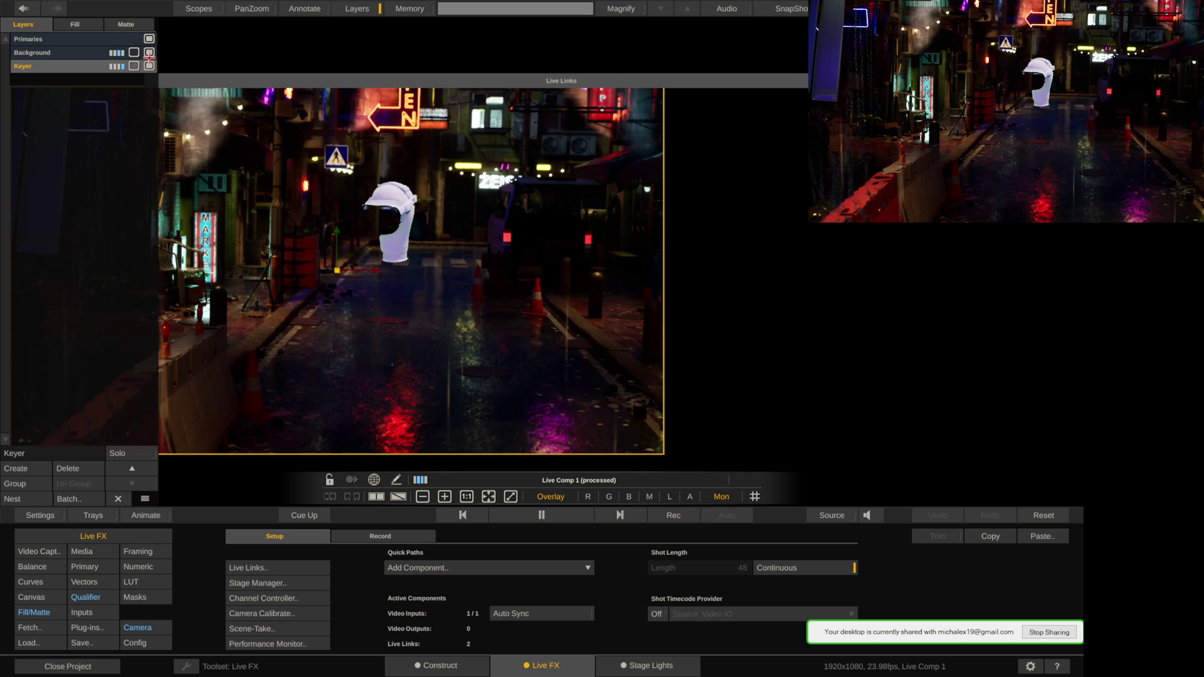
- Select the Keyer layer and open the composition's camera settings
left_click(57, 55)
left_click(30, 68)
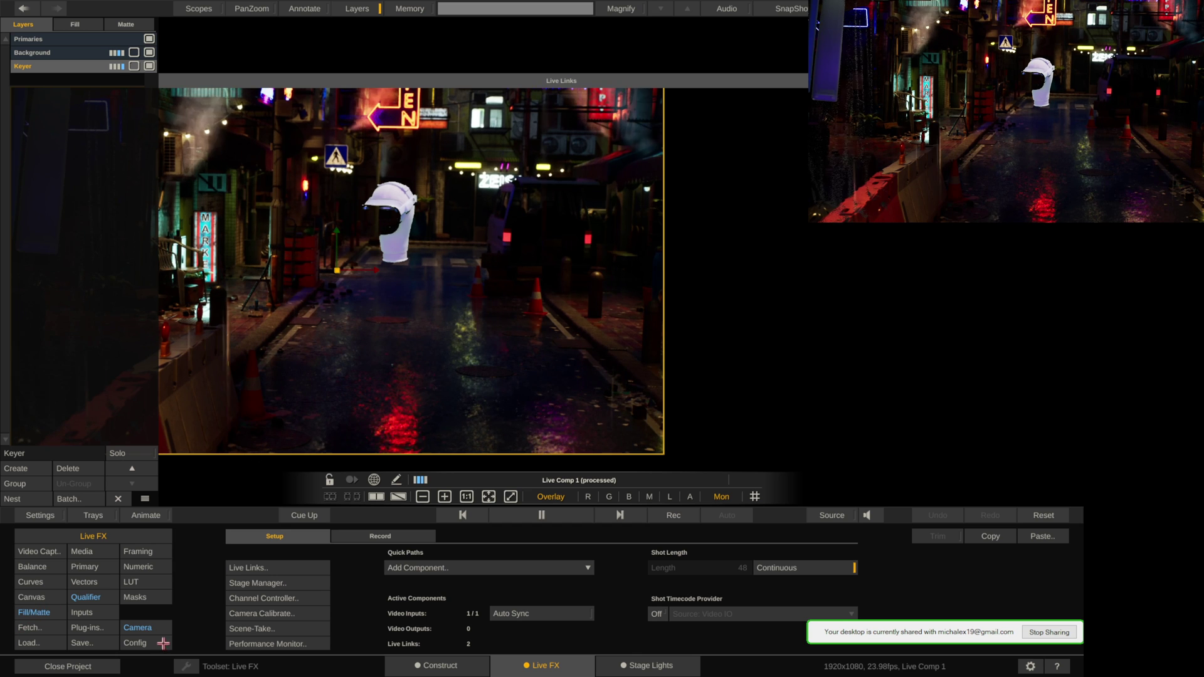
left_click(141, 628)
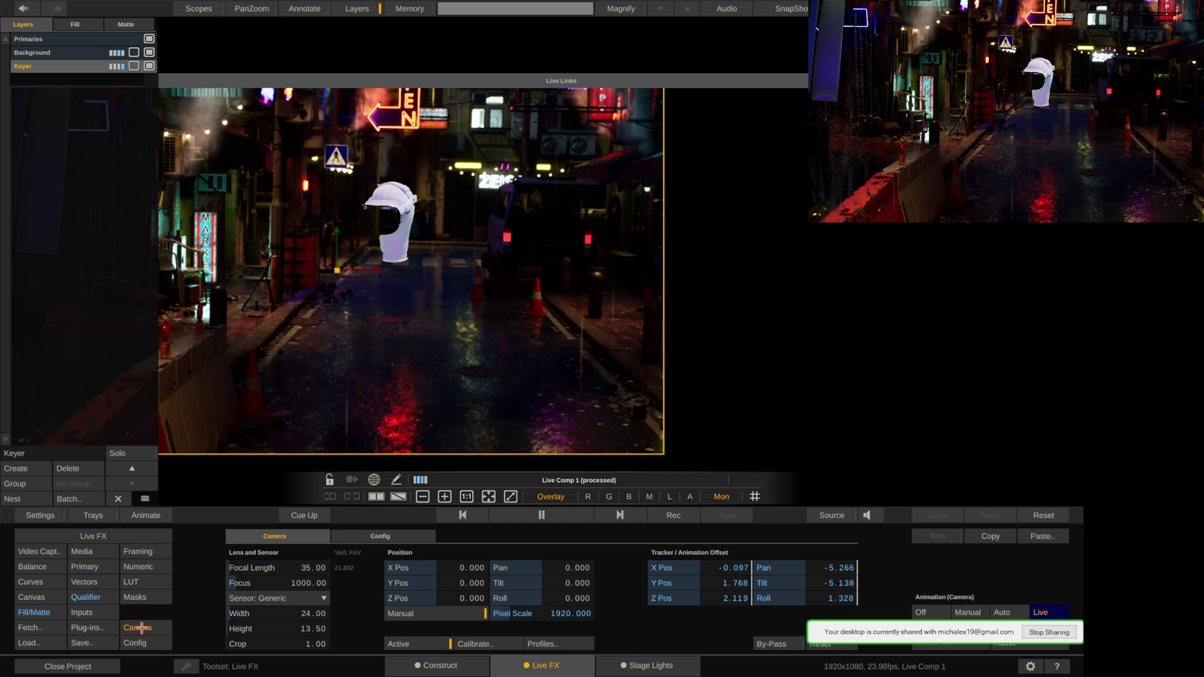
- Open the Keyer layer's Qualifier settings and switch the keying method from Chroma Keyer to HSV Keyer
left_click(100, 598)
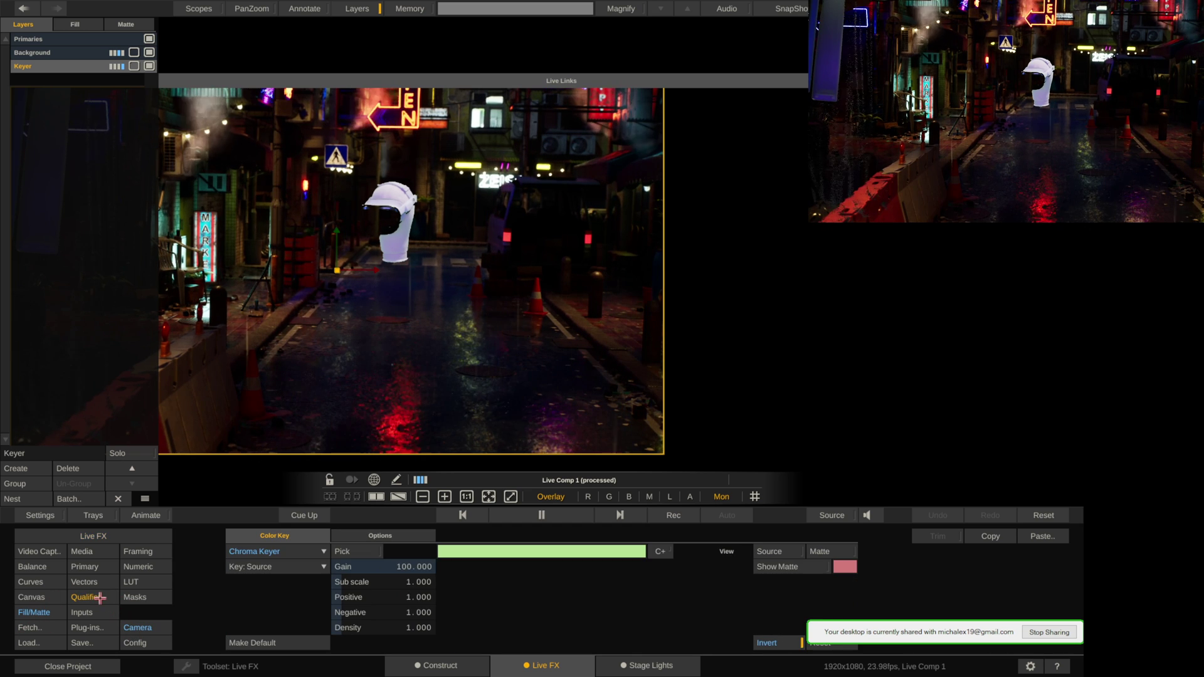
left_click(31, 614)
left_click(102, 602)
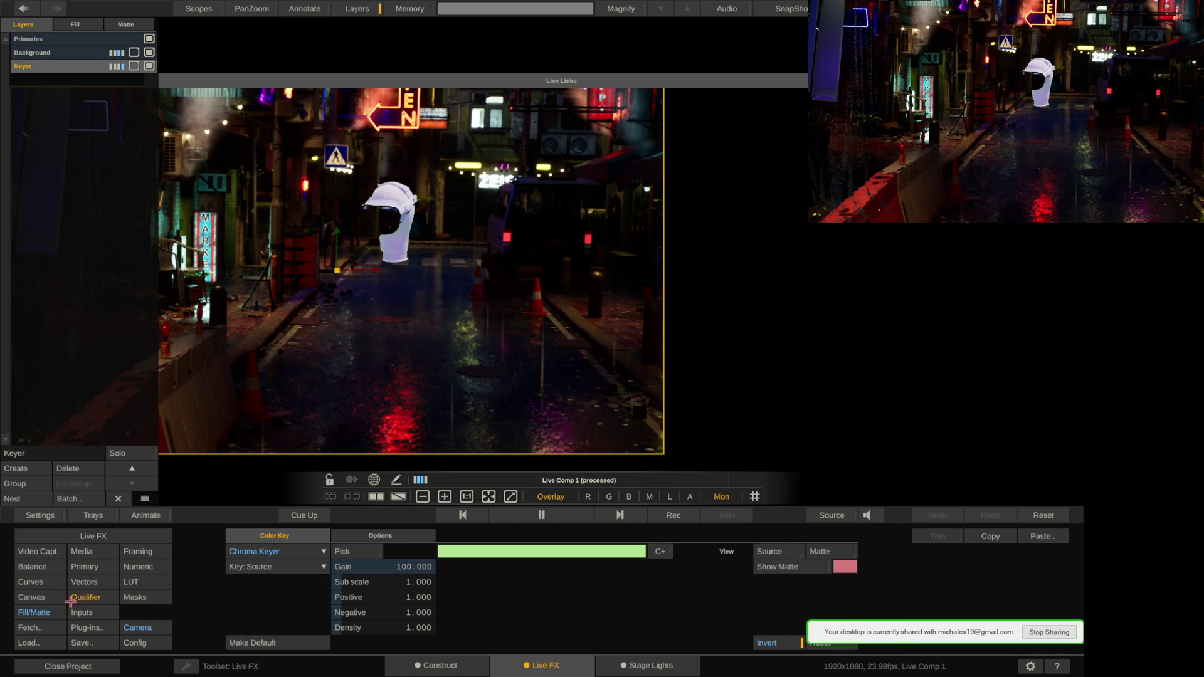
left_click(281, 552)
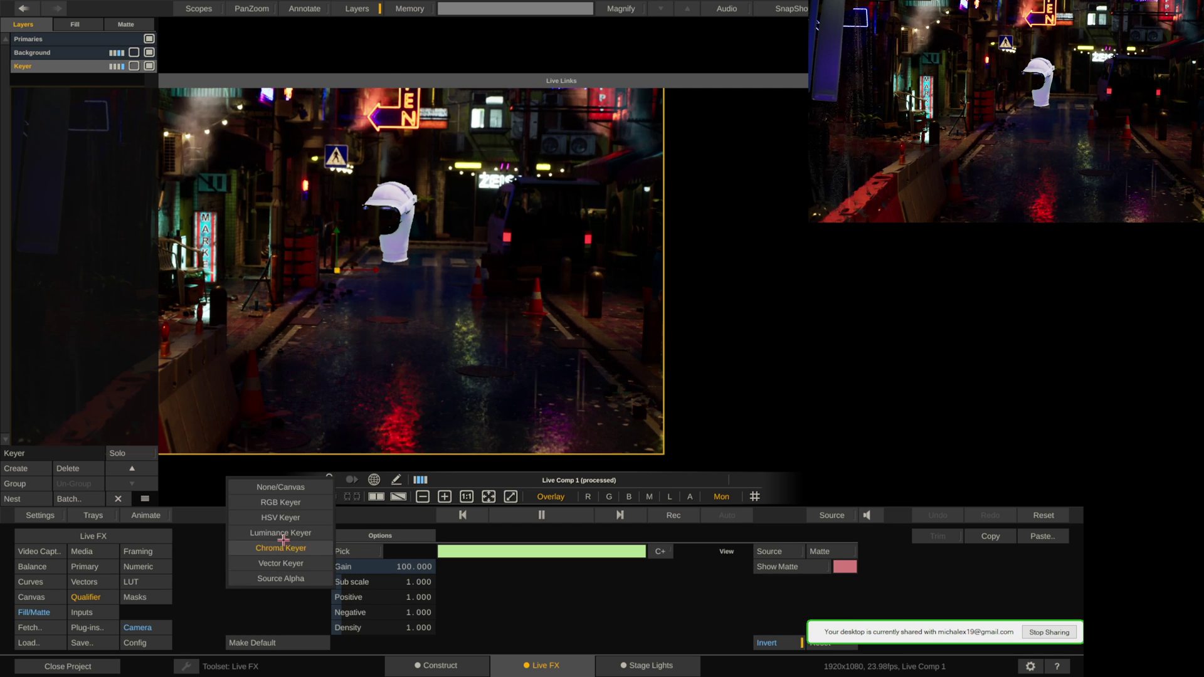
left_click(281, 517)
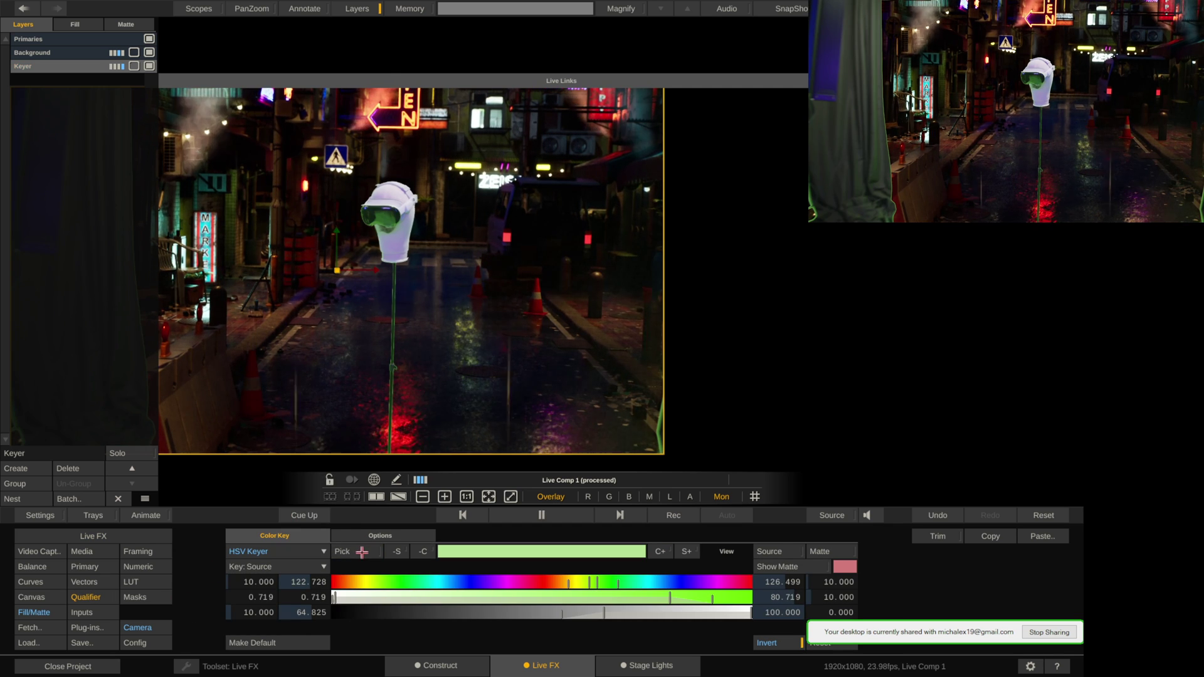
- Sample the green-screen area around and beside the headset stand to set the HSV key's colour range
left_click_drag(462, 320, 632, 426)
left_click_drag(451, 173, 554, 371)
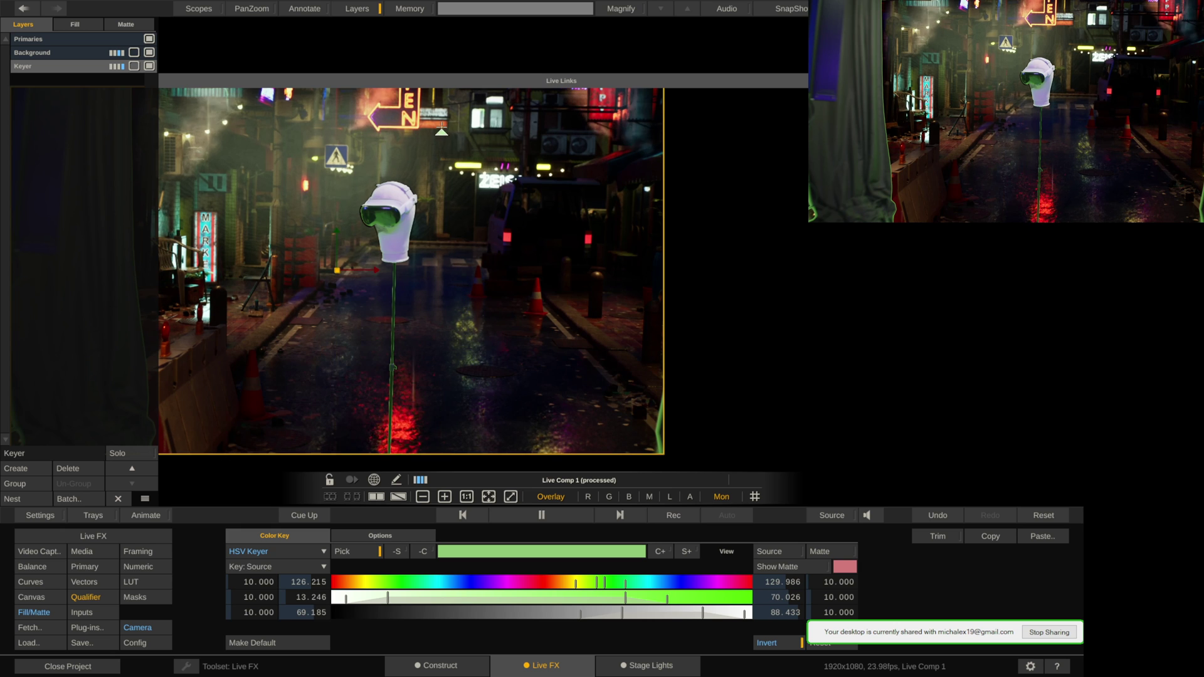
left_click_drag(528, 242, 482, 322)
left_click_drag(457, 160, 646, 440)
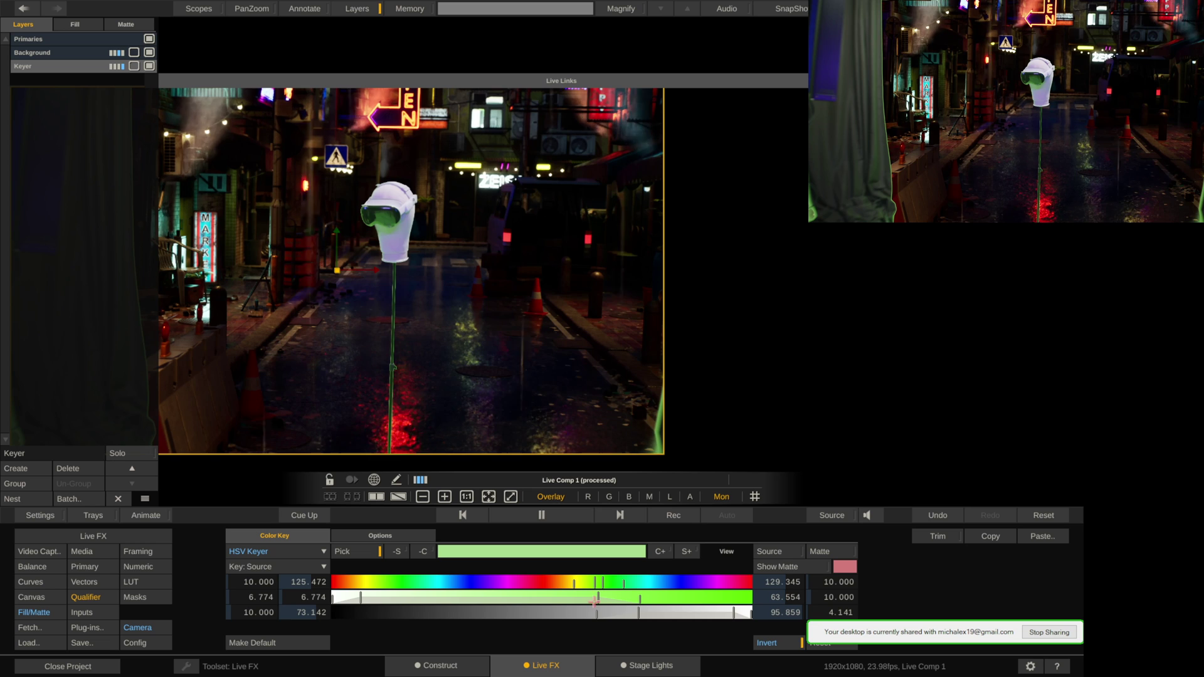
- With the matte displayed, set the HSV key's upper saturation to 83.907 and luminance range to 70.182–92.488, then return to the composite
left_click(823, 552)
scroll(459, 330, "down", 1)
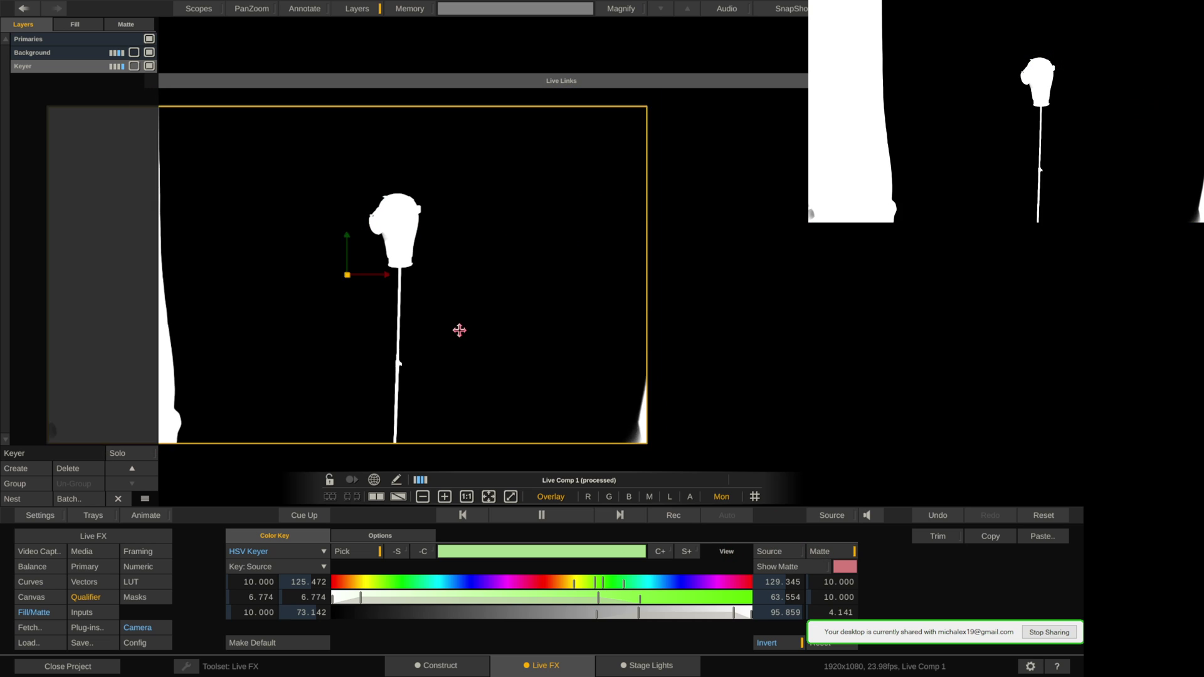
scroll(460, 337, "up", 2)
scroll(460, 339, "down", 1)
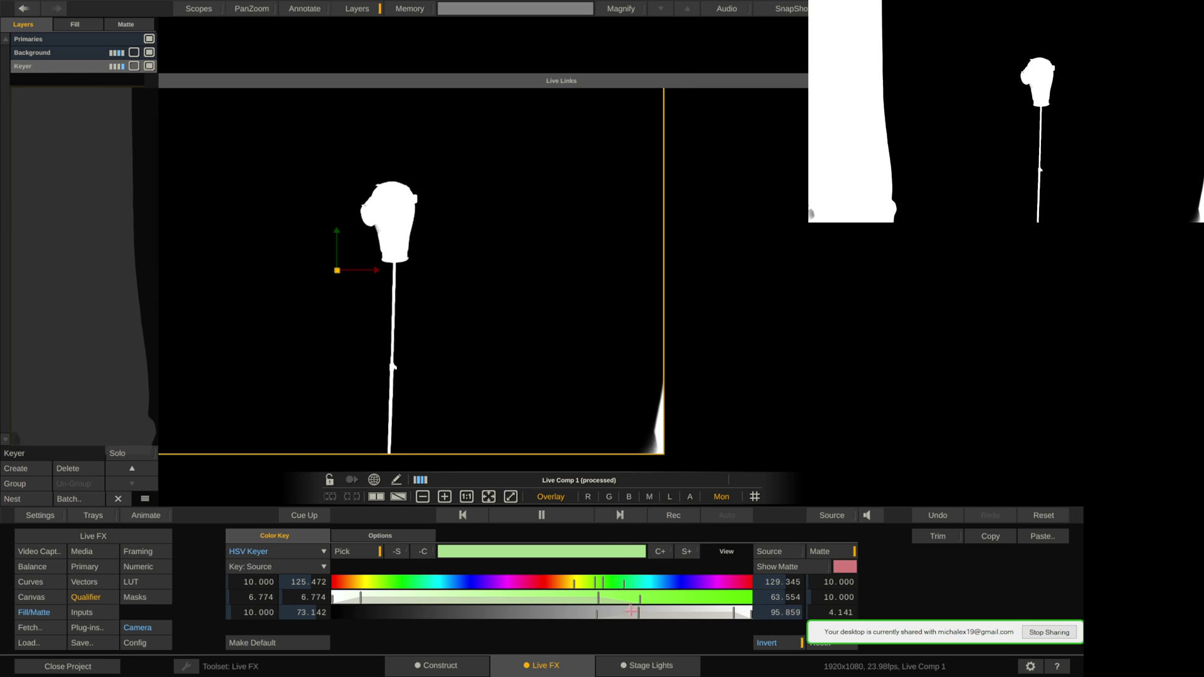
mouse_move(631, 612)
left_mouse_down()
mouse_move(565, 615)
mouse_move(638, 615)
mouse_move(611, 614)
left_mouse_up()
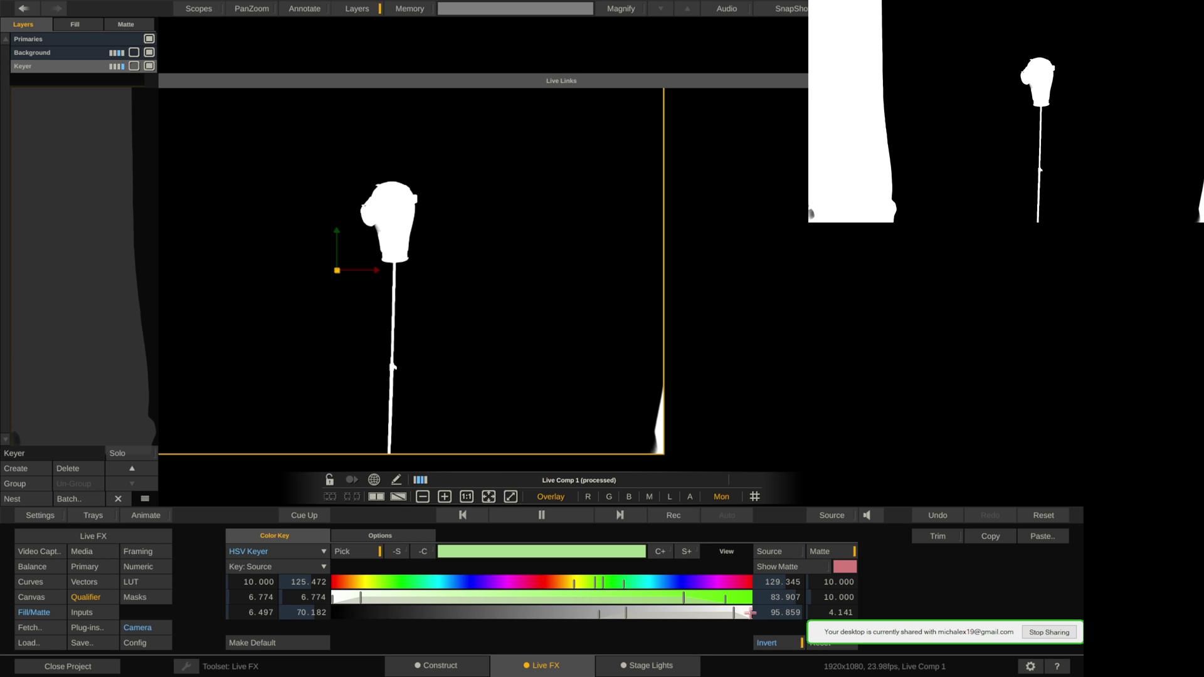
mouse_move(720, 613)
left_mouse_down()
mouse_move(734, 614)
mouse_move(720, 614)
left_mouse_up()
scroll(477, 353, "down", 2)
left_click_drag(367, 339, 441, 335)
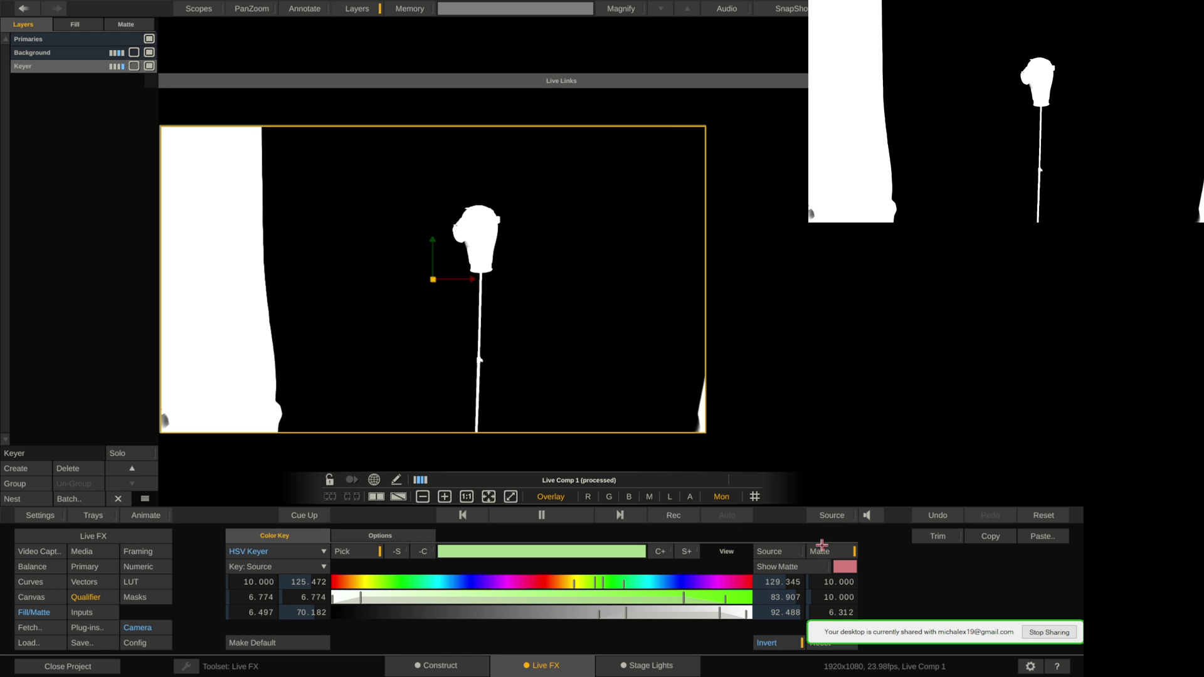
left_click(822, 547)
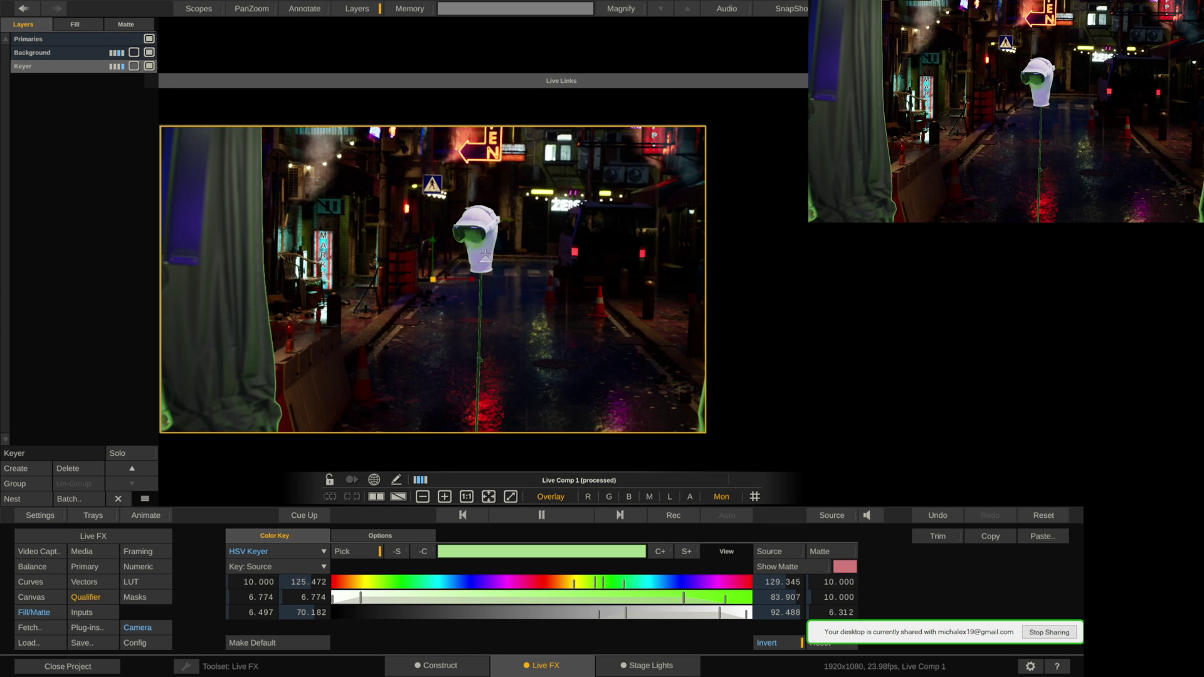
- Remove the green spill from the Keyer layer by pulling the Hue-Sat curve down to minimum in the green range and smoothing its shoulders
scroll(486, 257, "up", 5)
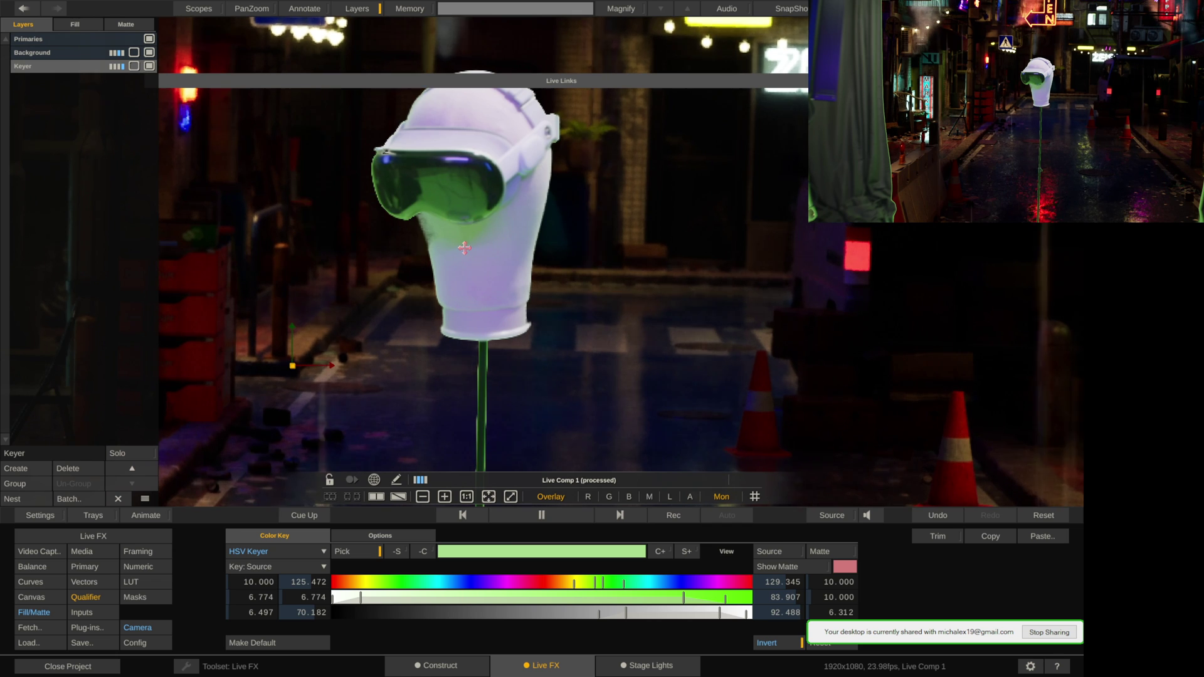
scroll(464, 248, "down", 5)
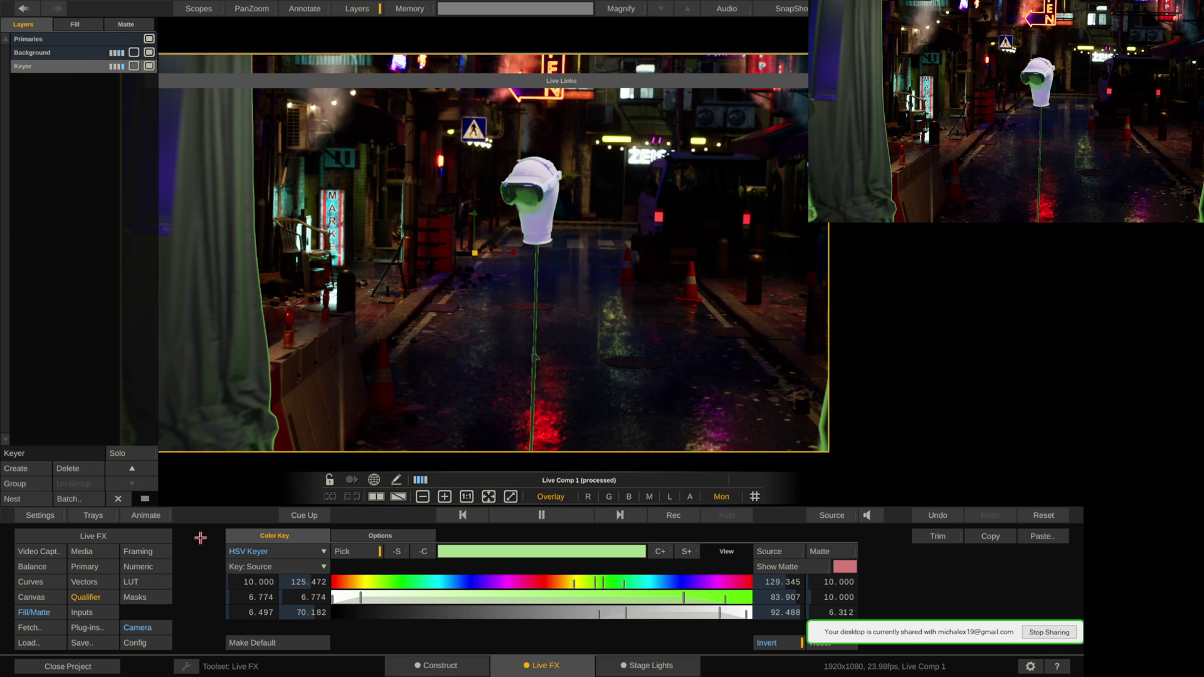
left_click(19, 583)
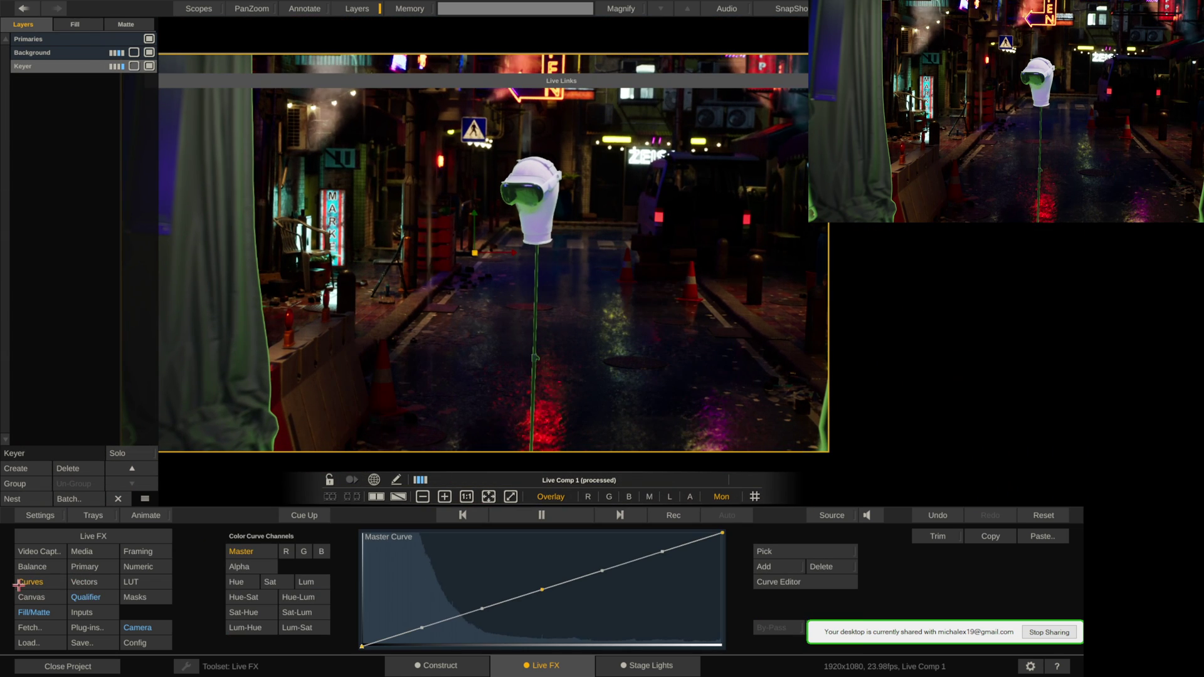
left_click(243, 597)
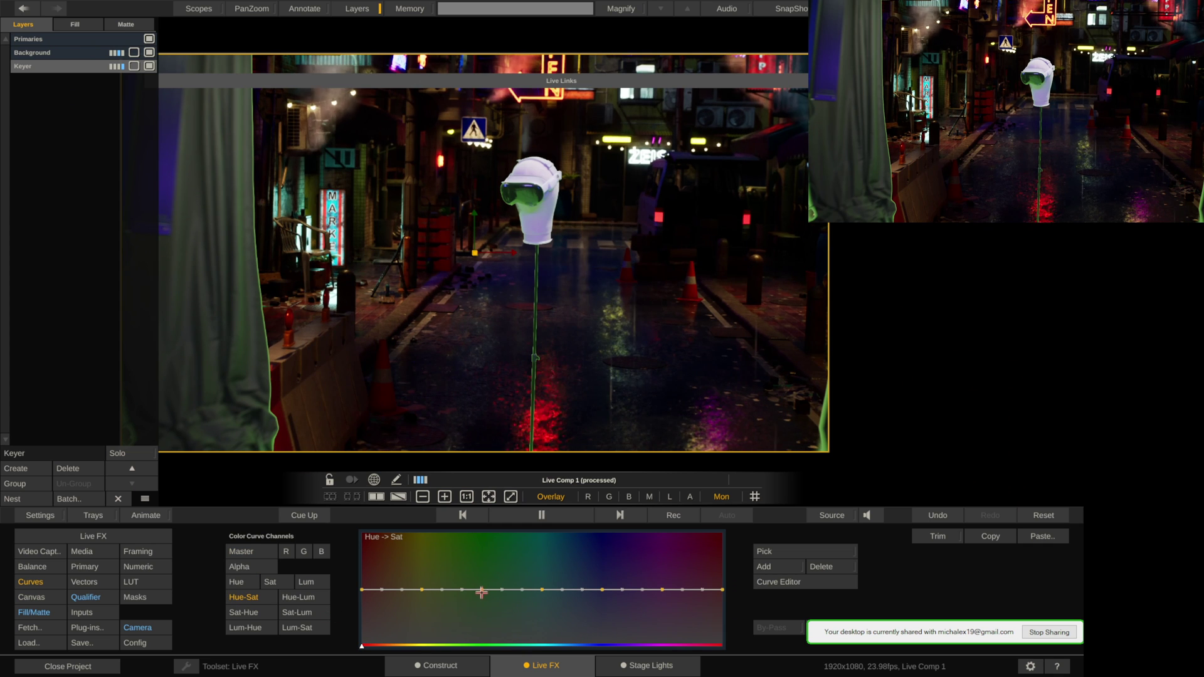
left_click_drag(482, 591, 476, 661)
left_click_drag(451, 589, 446, 621)
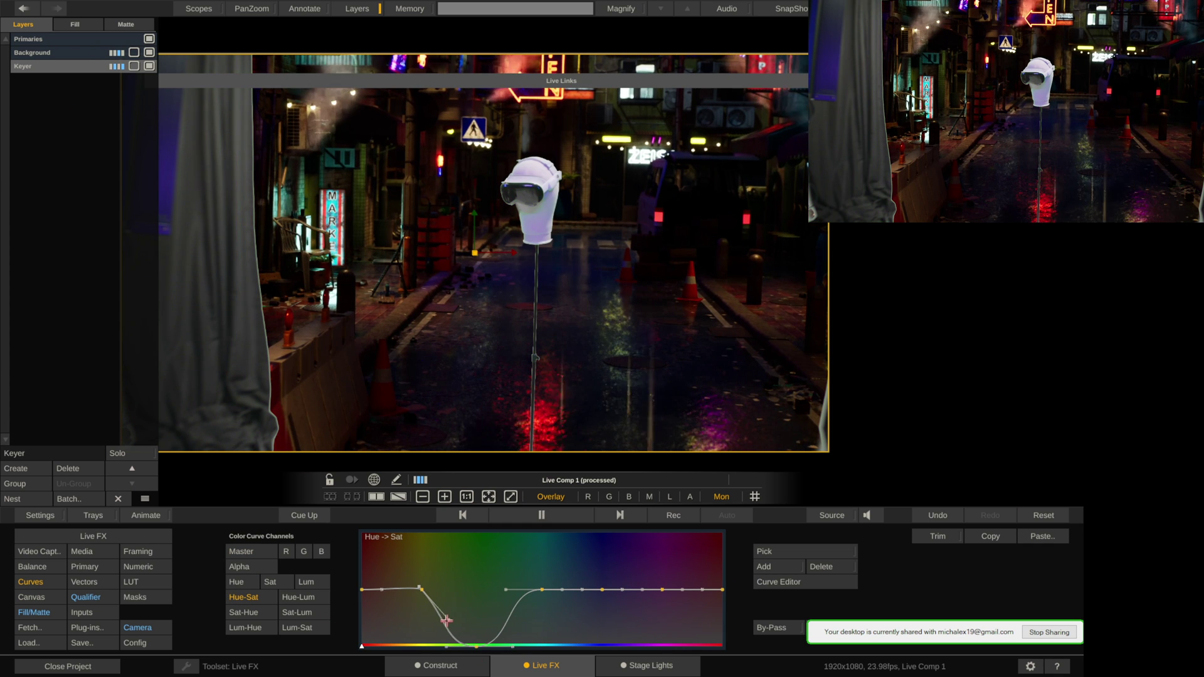
left_click_drag(505, 591, 452, 599)
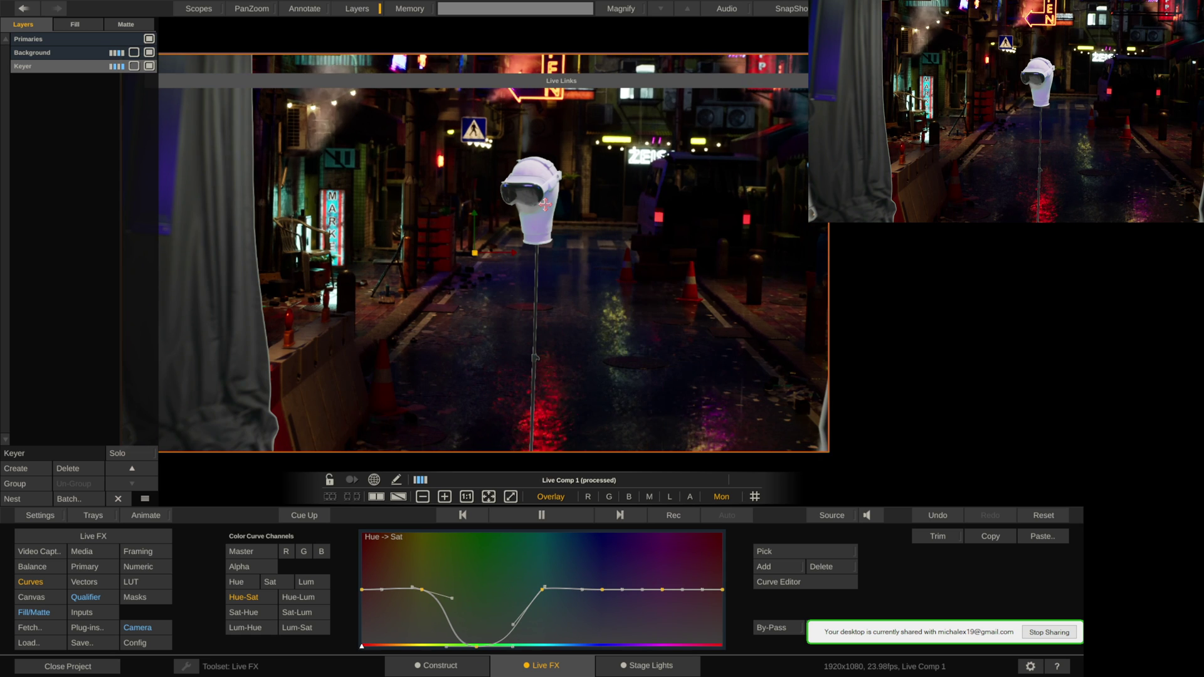
- Bypass and re-enable the curves correction to compare the headset with and without green spill
scroll(543, 205, "up", 2)
left_click(773, 628)
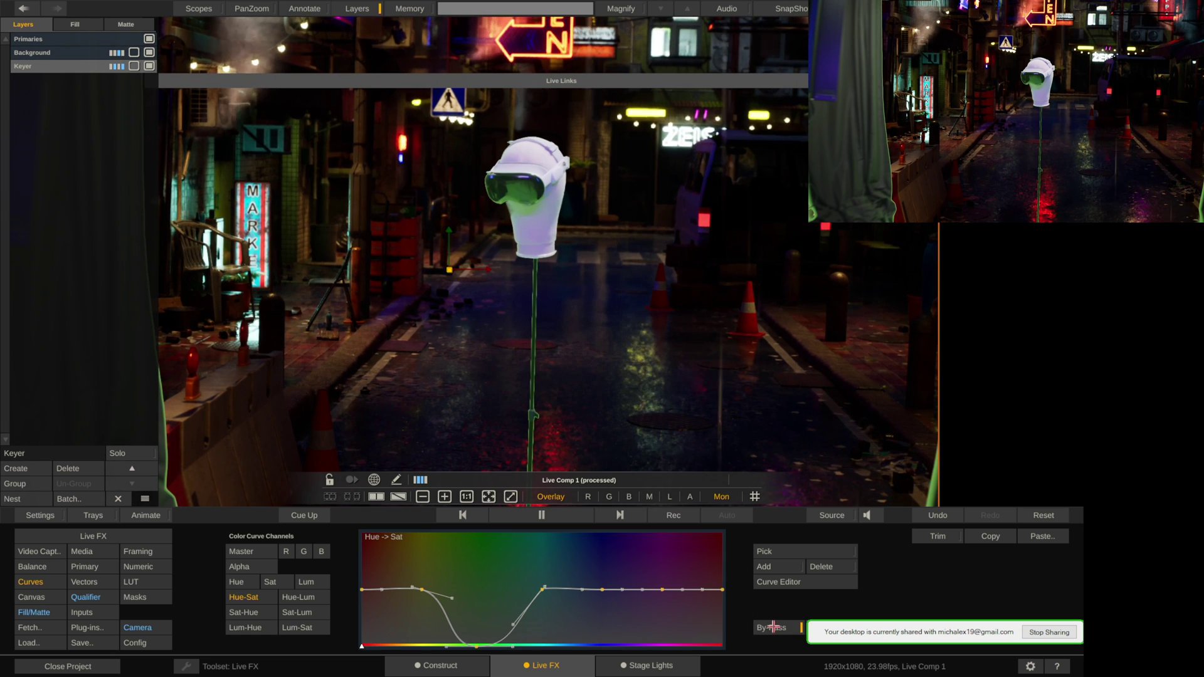
left_click(773, 628)
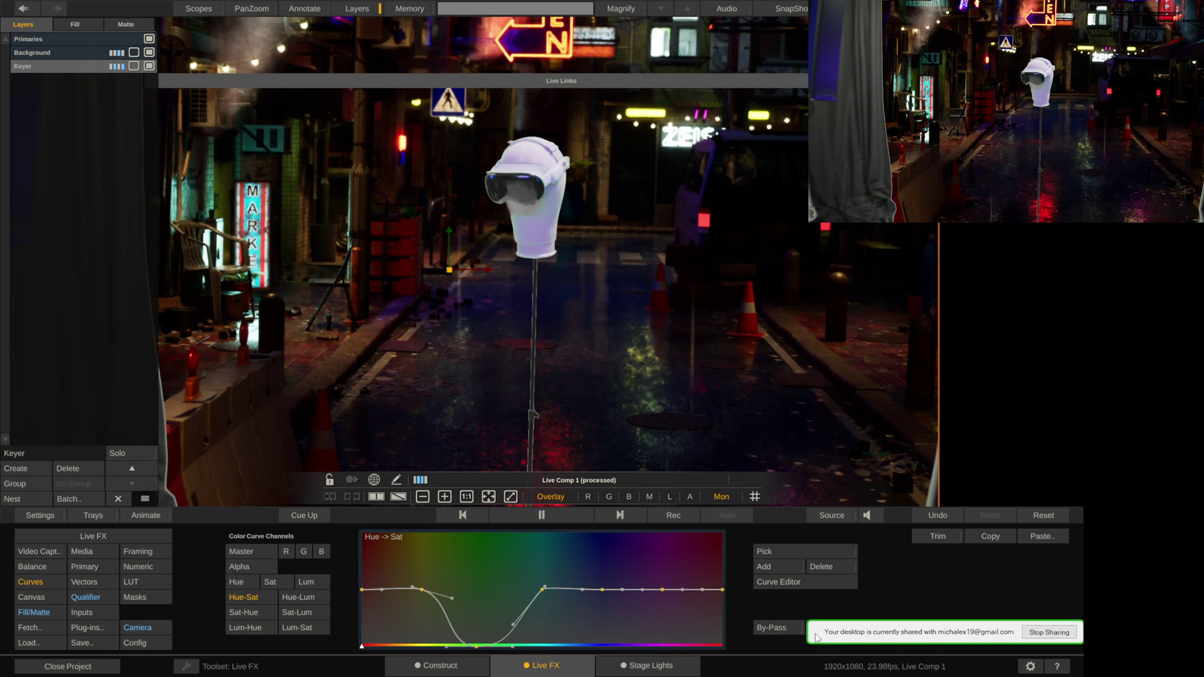
left_click_drag(816, 634, 786, 621)
scroll(402, 184, "down", 2)
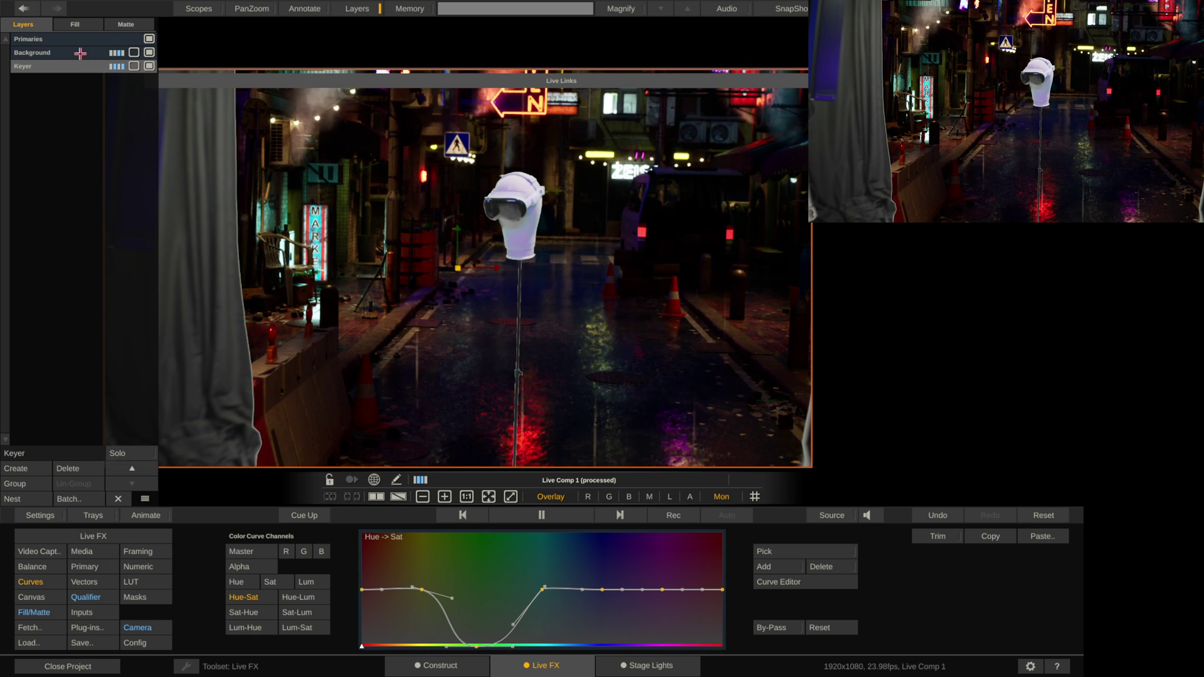
- Review the FreeD Tracker's tracking data and mount offsets in Live Links, and close the window
left_click(84, 537)
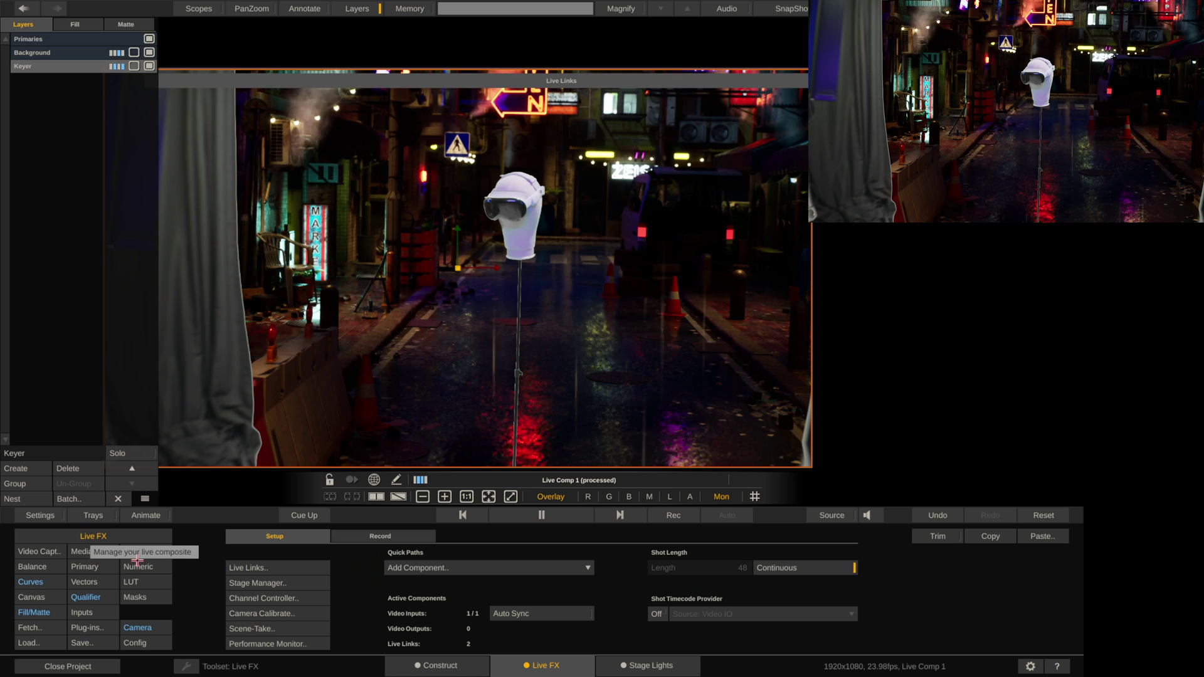
left_click(263, 569)
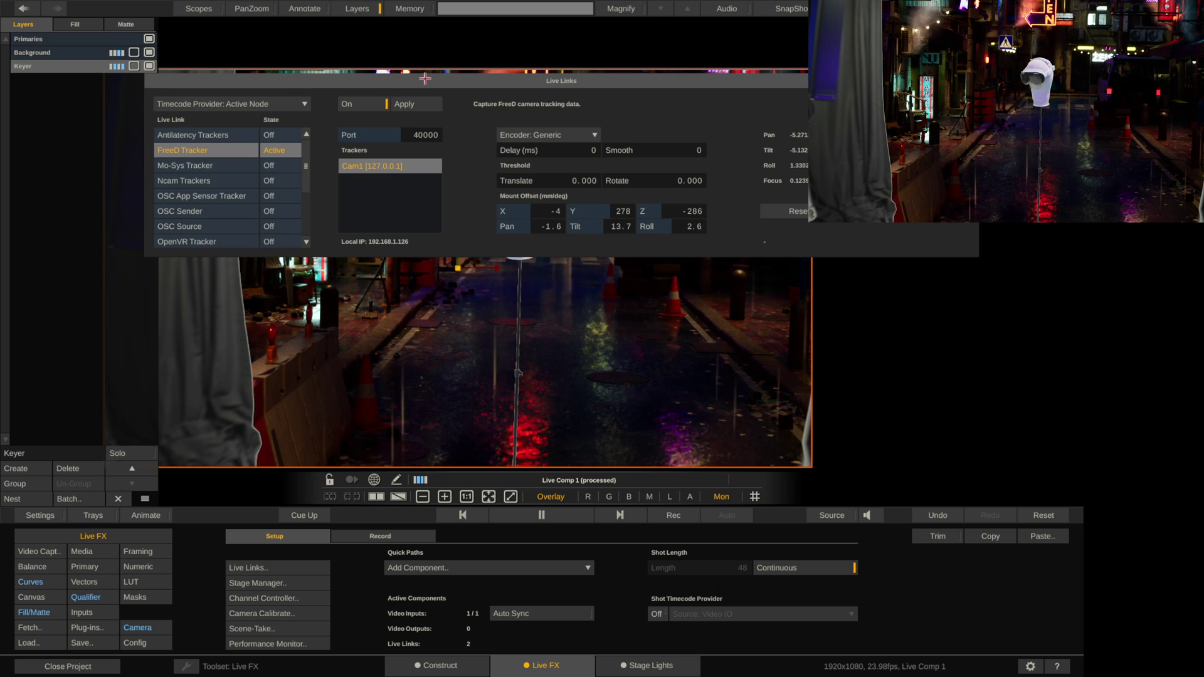
left_click_drag(319, 146, 391, 156)
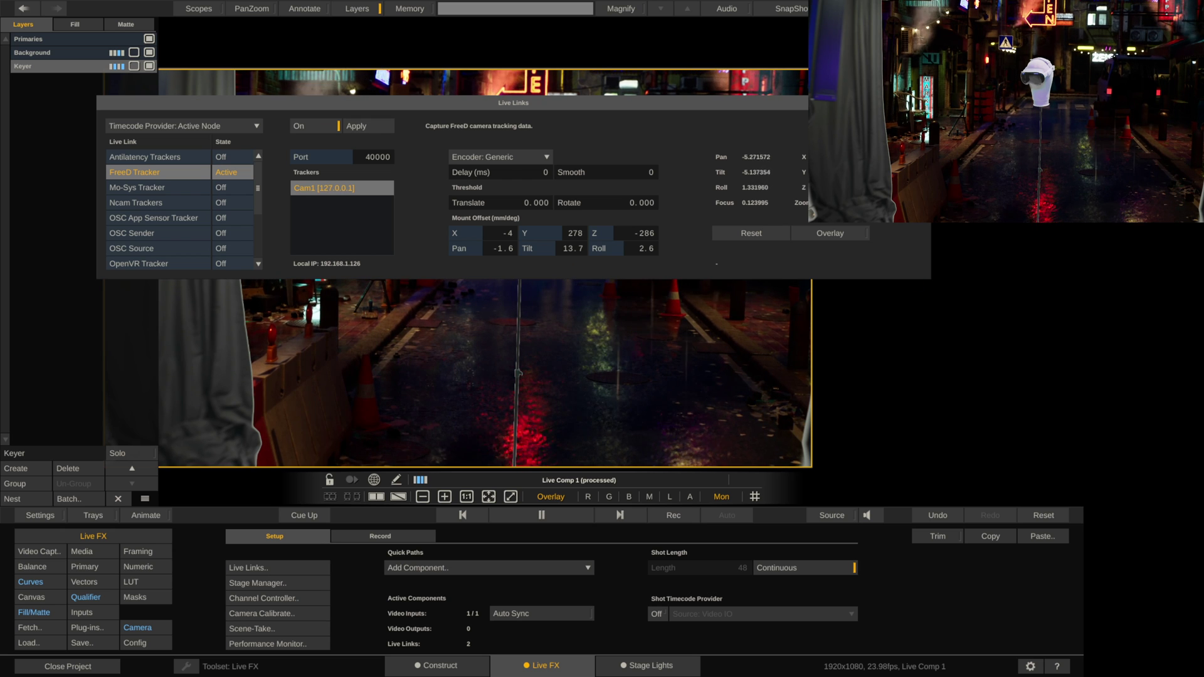
left_click(923, 102)
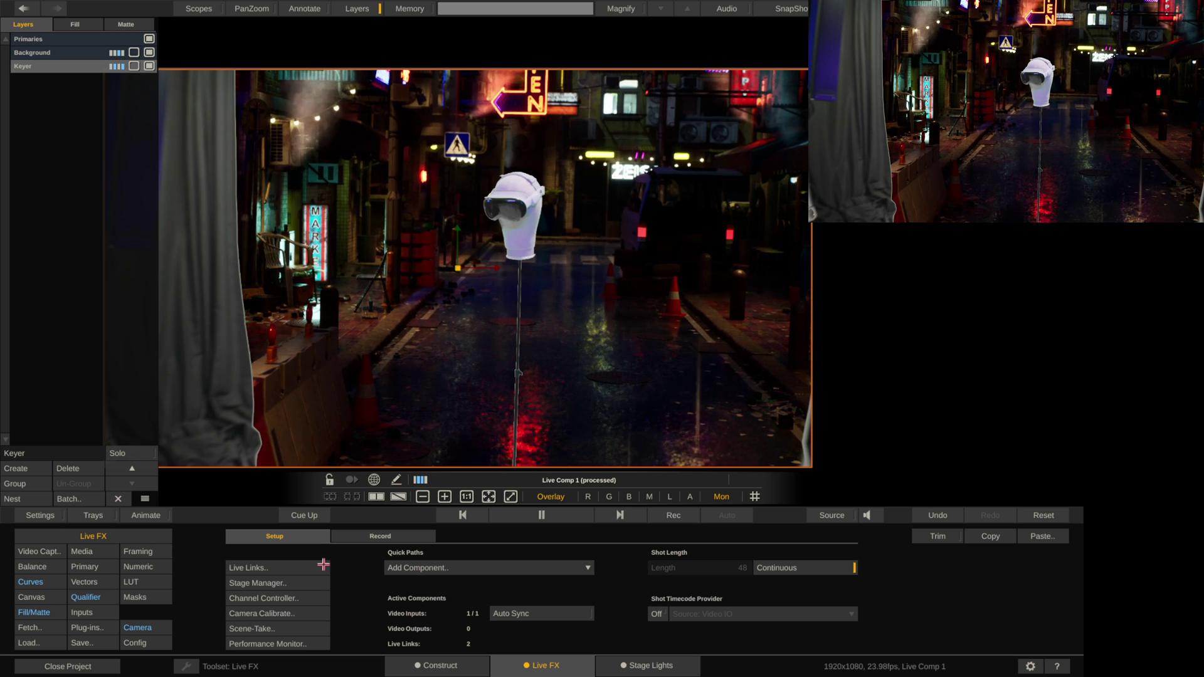
- Open the Camera Calibrate setup and set the Aruco size to 196.85 mm
left_click(261, 609)
left_click_drag(890, 309, 846, 145)
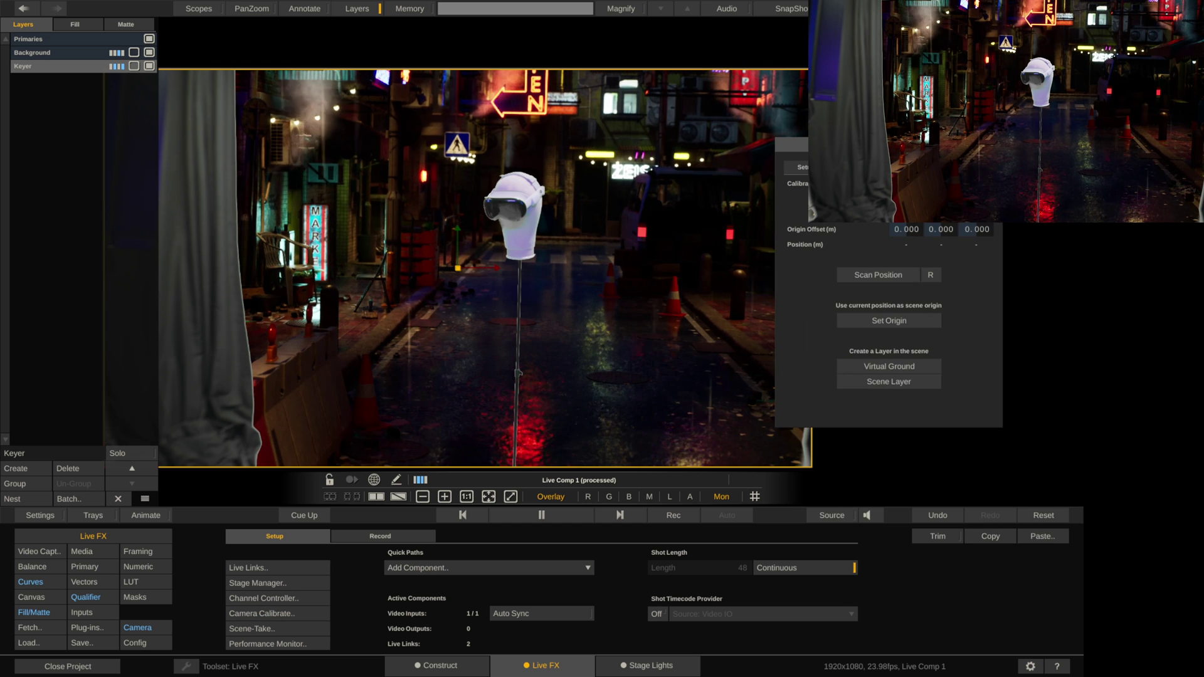
left_click(803, 167)
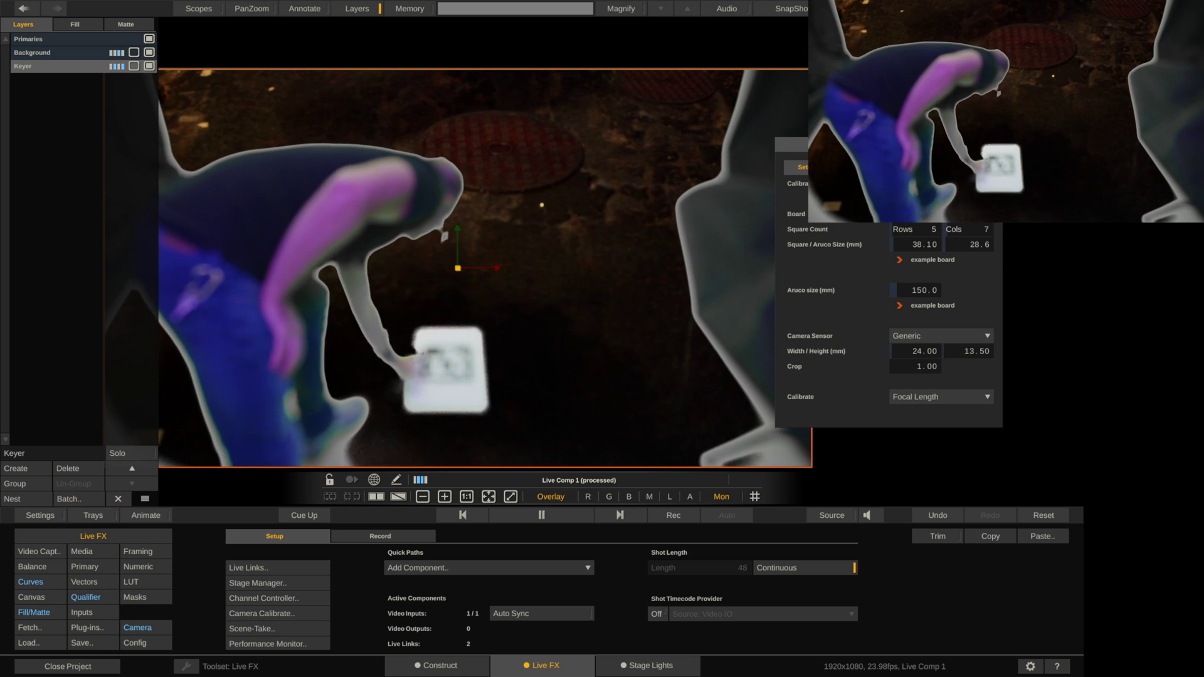
left_click(908, 293)
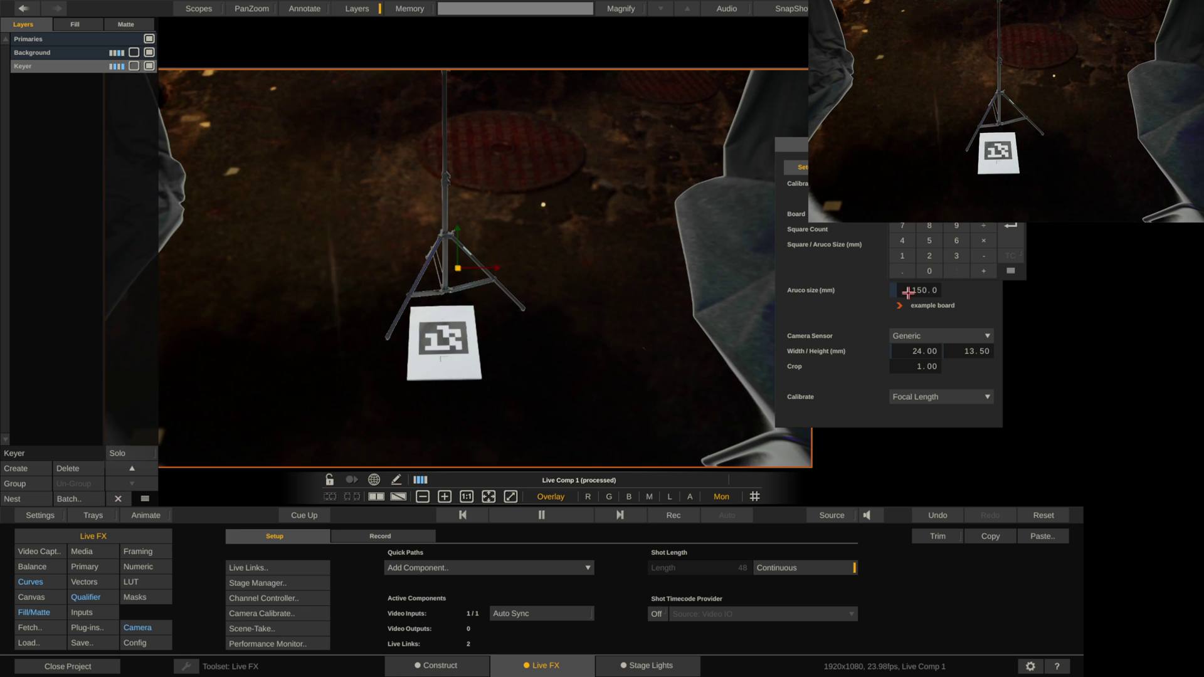
type("196.85")
key("Return")
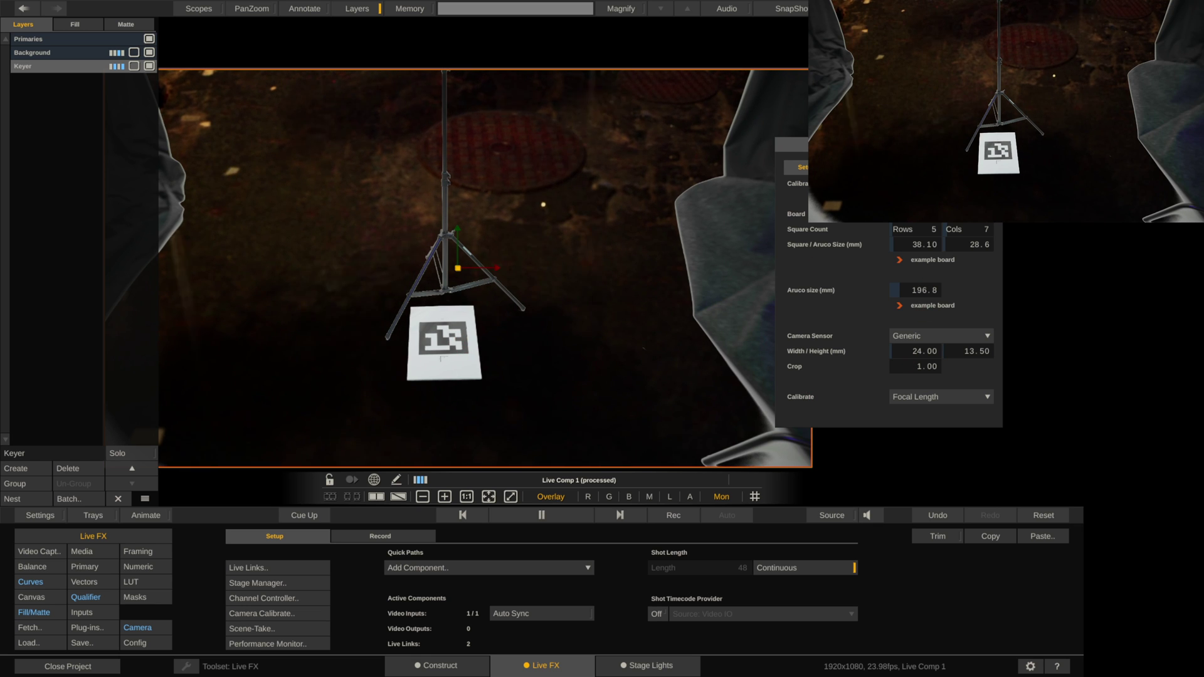
- Start the nodal point calibration and clear the FreeD tracker's current mount offsets, with the Live Links window open alongside
left_click(916, 167)
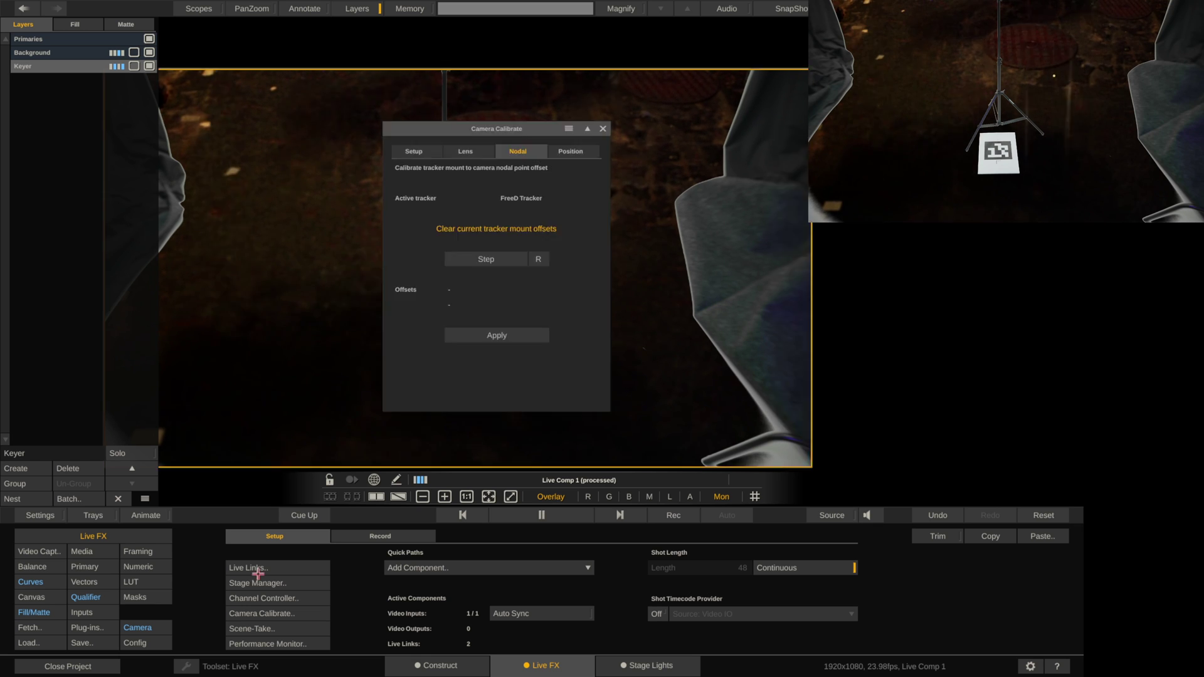
left_click(258, 570)
left_click_drag(605, 80, 462, 339)
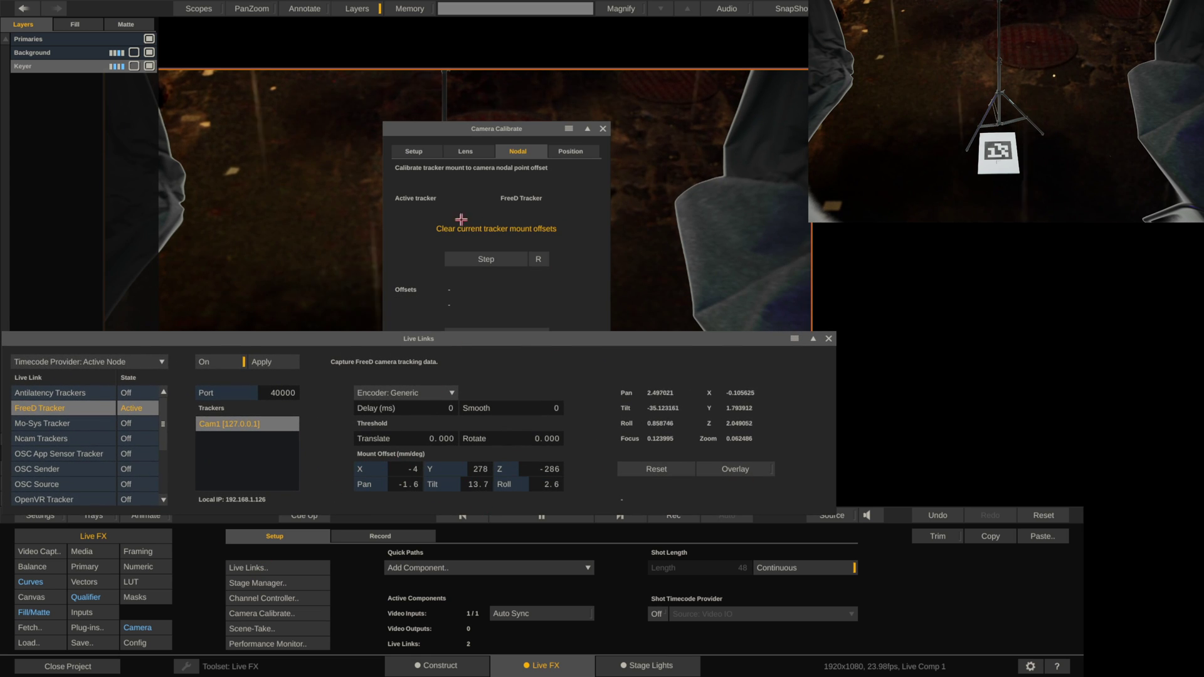
left_click(479, 258)
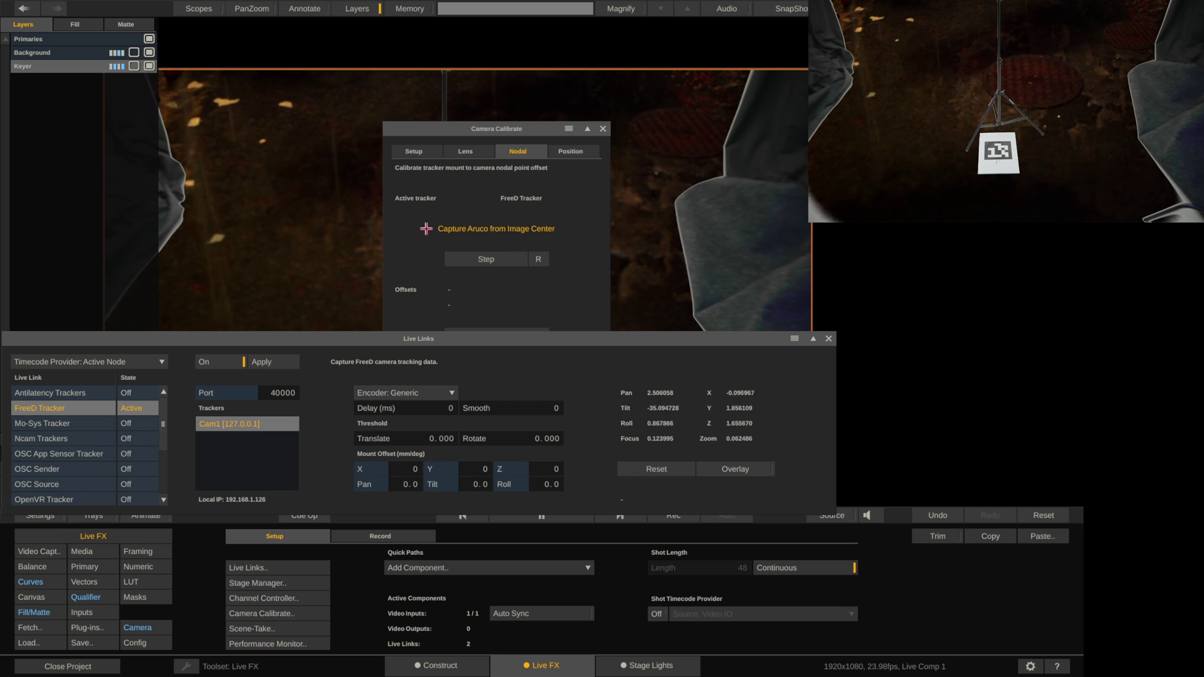
- Capture the Aruco marker at the image center, top left, bottom left and bottom right, and apply the calculated mount offsets to the FreeD tracker
left_click_drag(523, 371, 535, 585)
left_click_drag(483, 128, 251, 208)
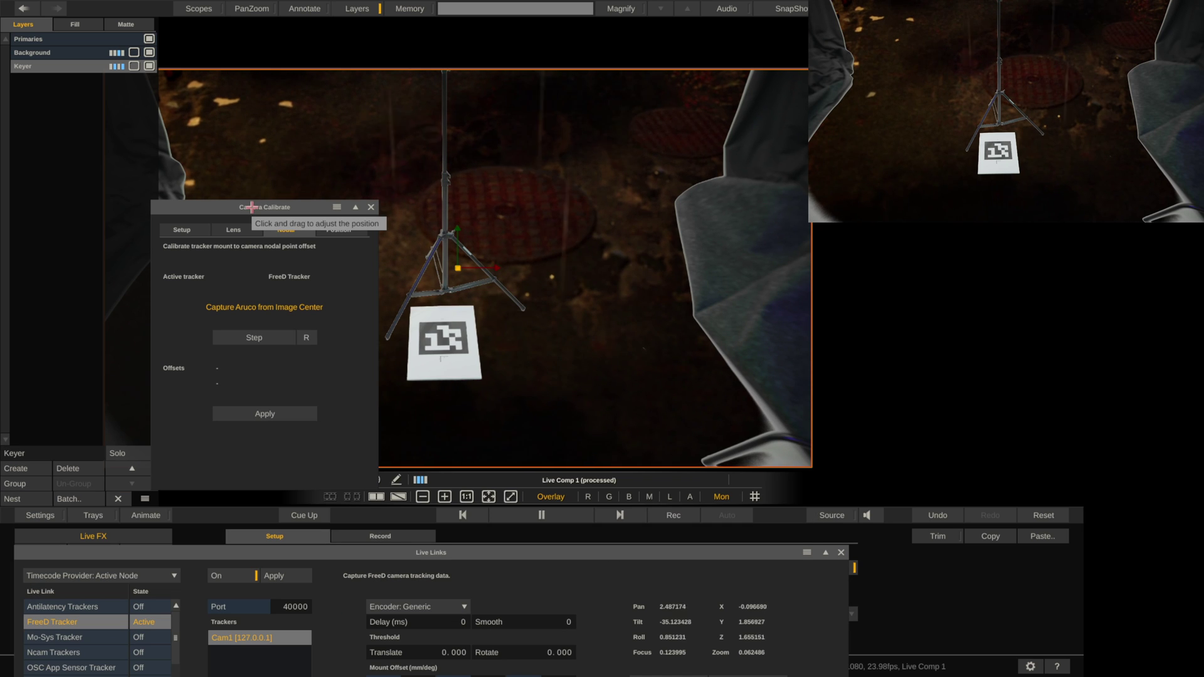
left_click(270, 338)
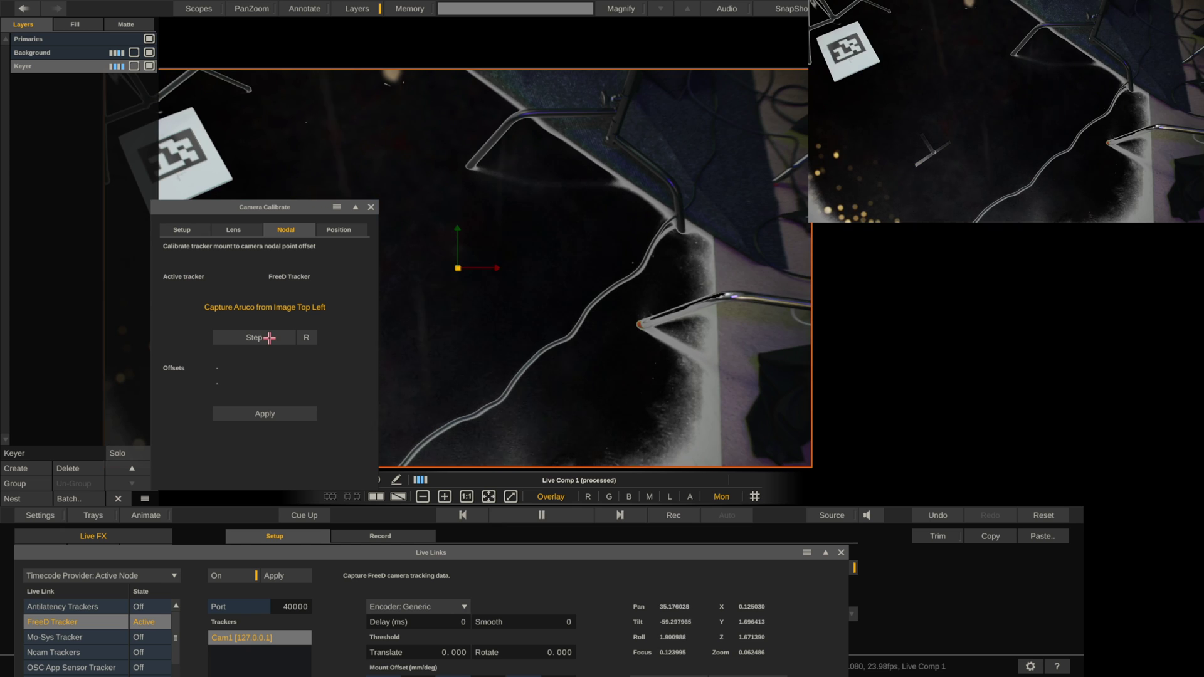
left_click(270, 338)
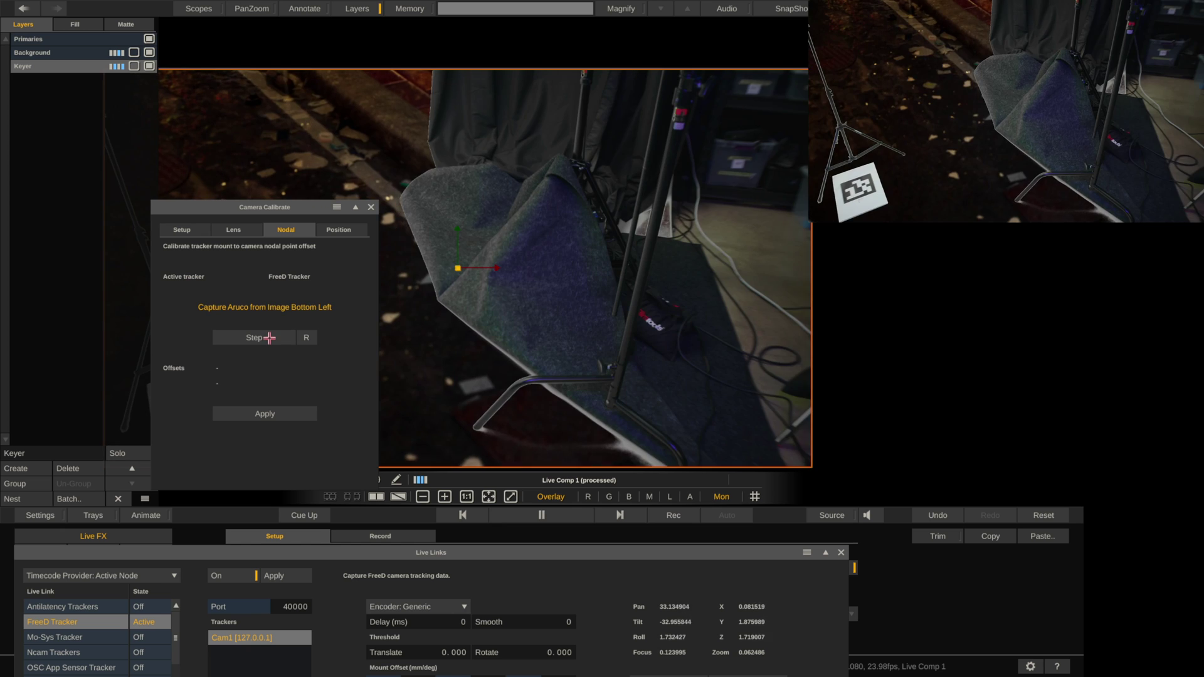
left_click(269, 338)
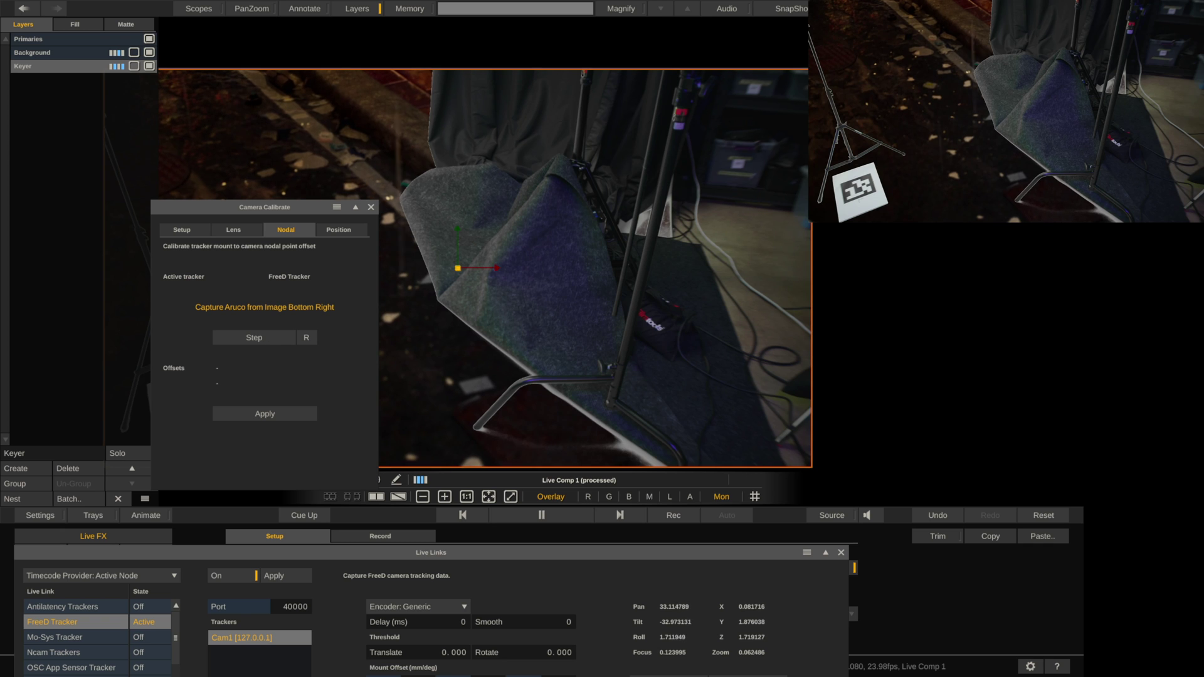
left_click(254, 338)
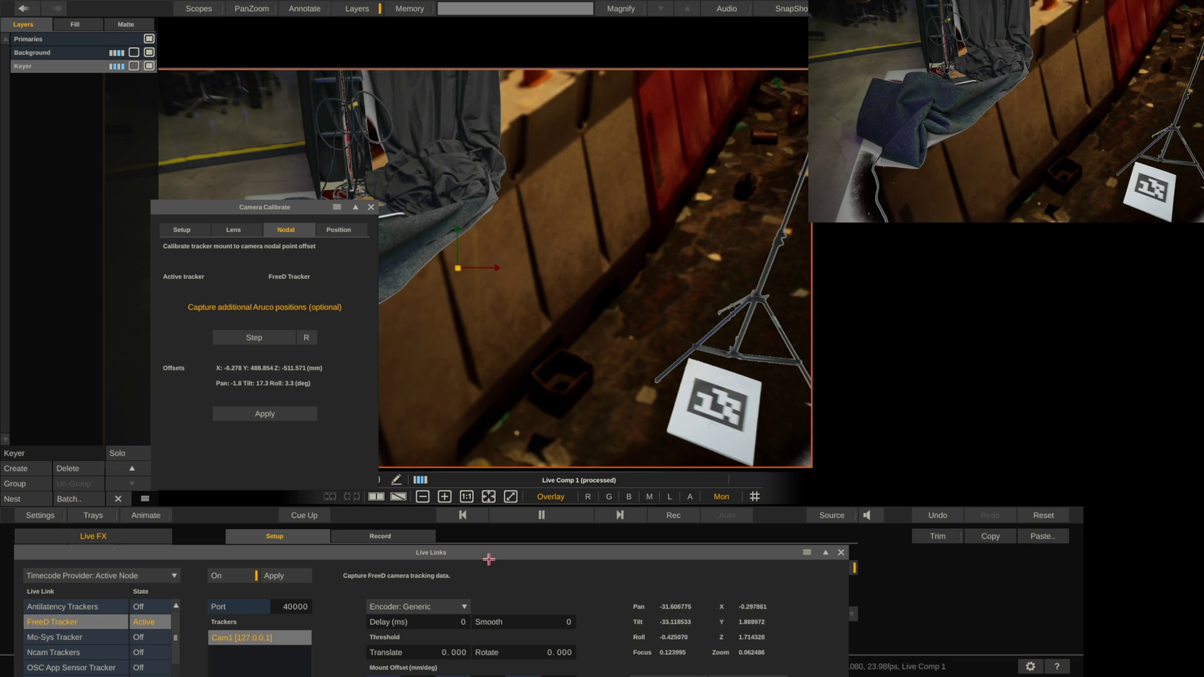
left_click_drag(489, 559, 481, 486)
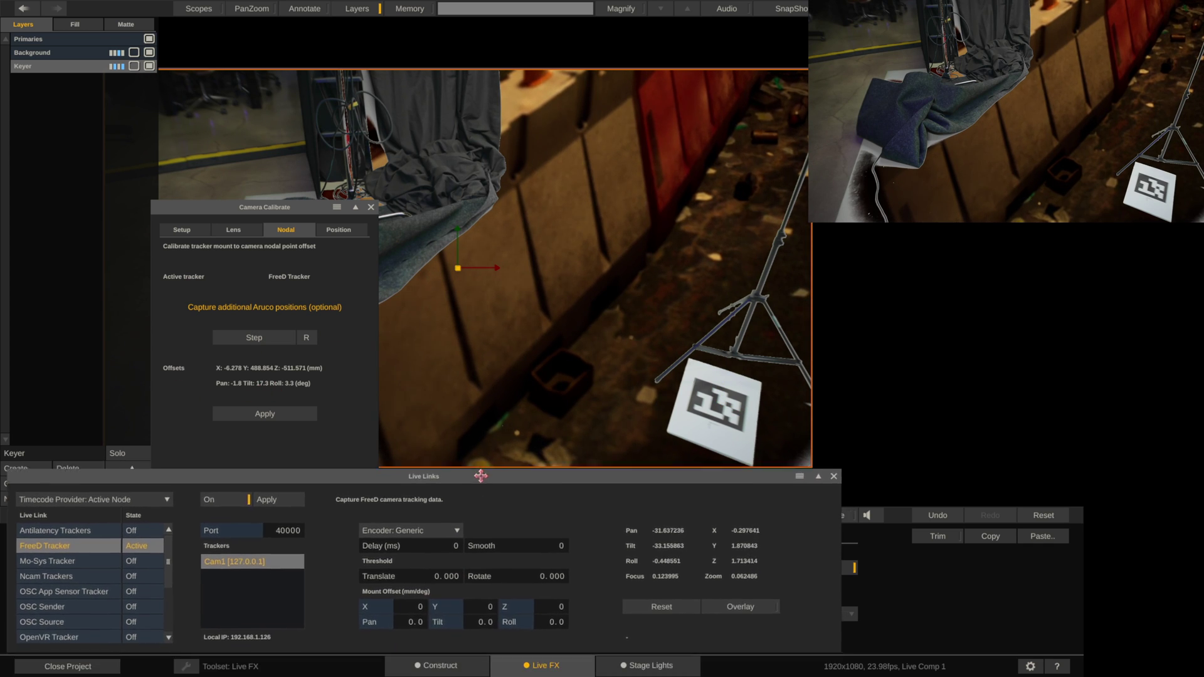
left_click(275, 411)
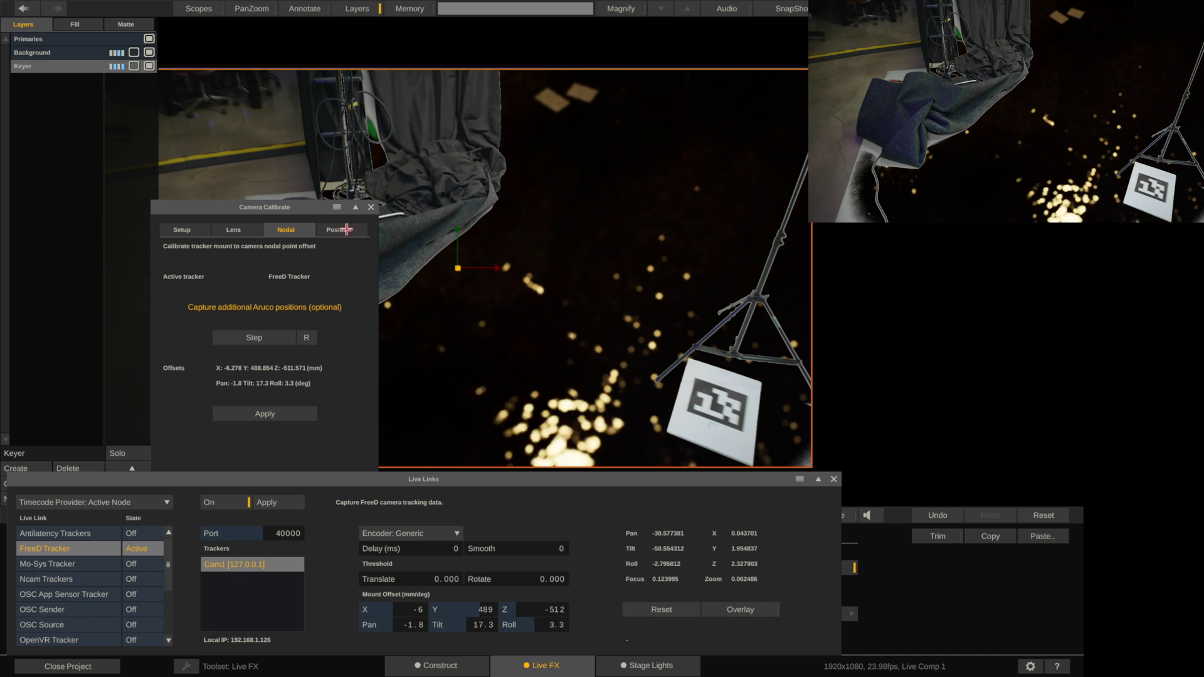
- Open the Position calibration and inspect the tracked camera in the FreeD tracker's overlay, with both windows arranged around the viewport
left_click(323, 228)
left_click_drag(301, 206, 294, 146)
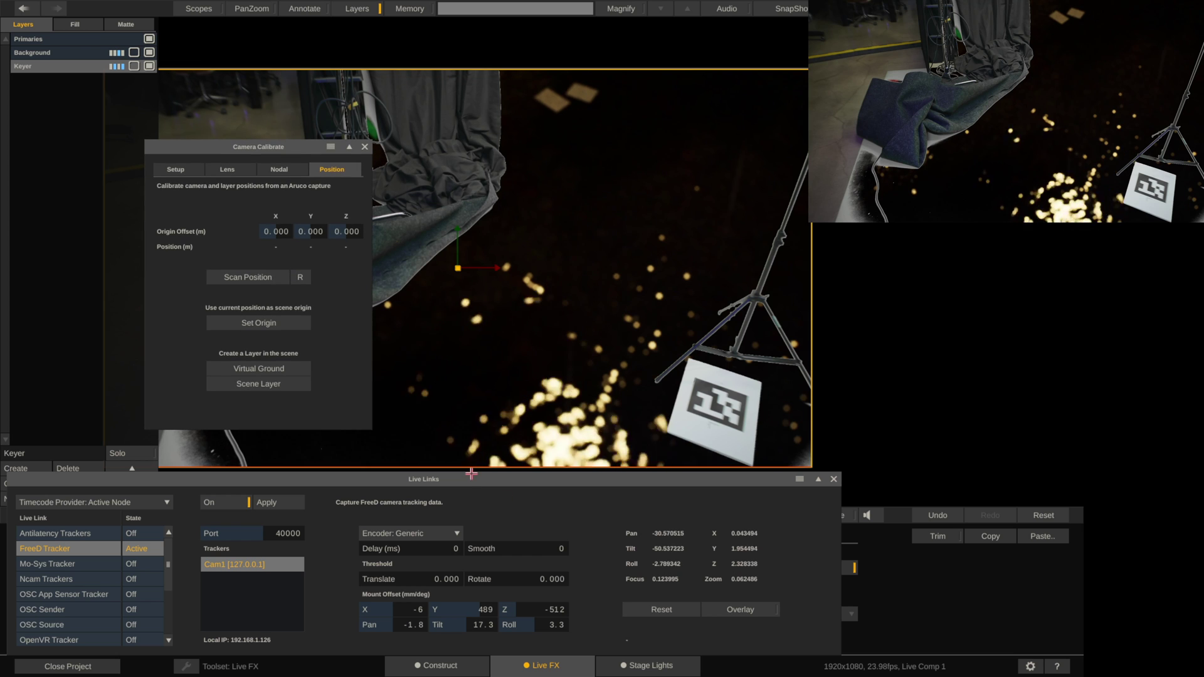
left_click_drag(468, 479, 470, 443)
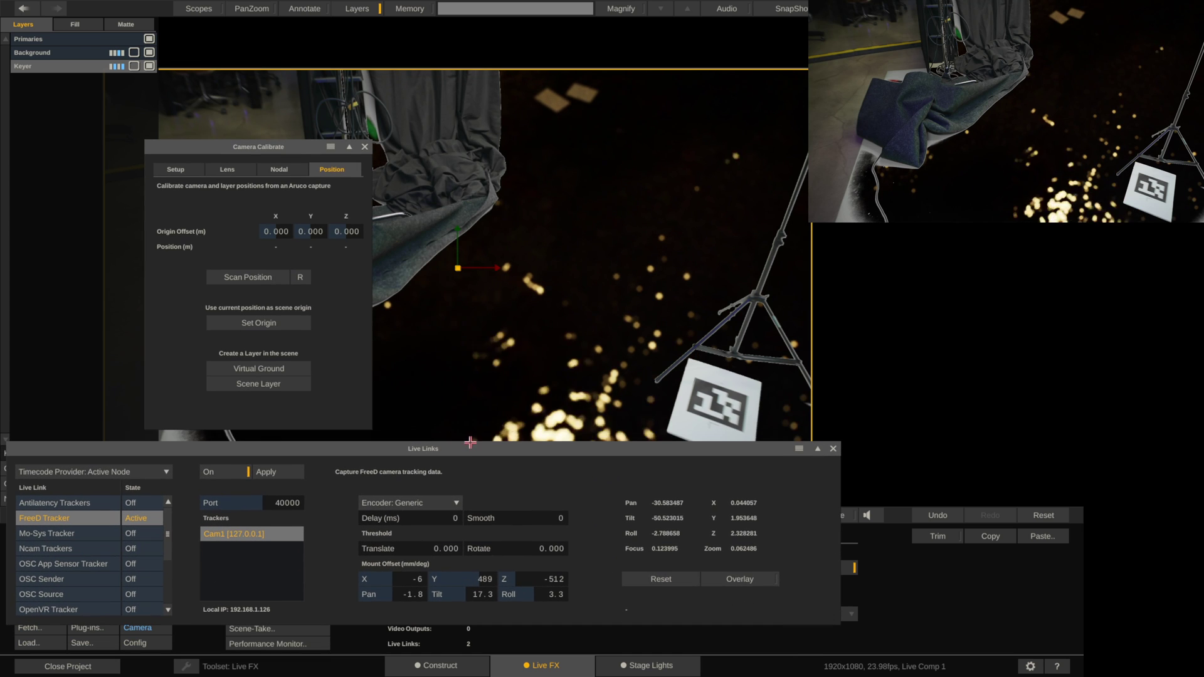
left_click(739, 580)
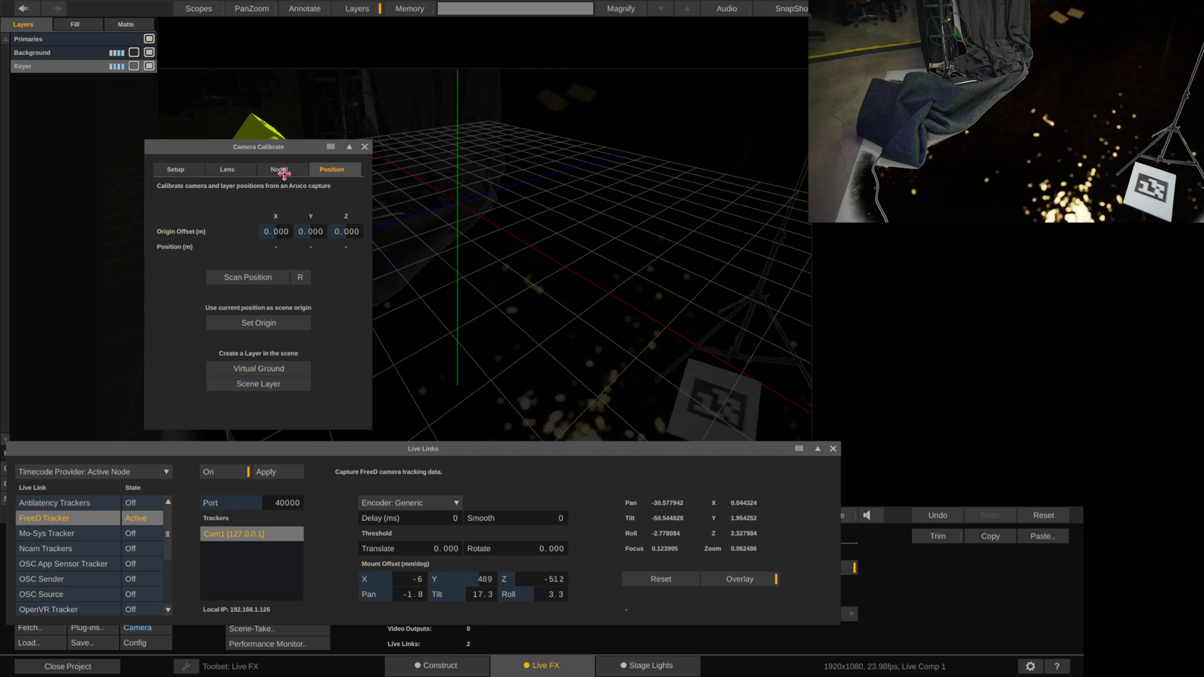
left_click_drag(282, 153, 244, 208)
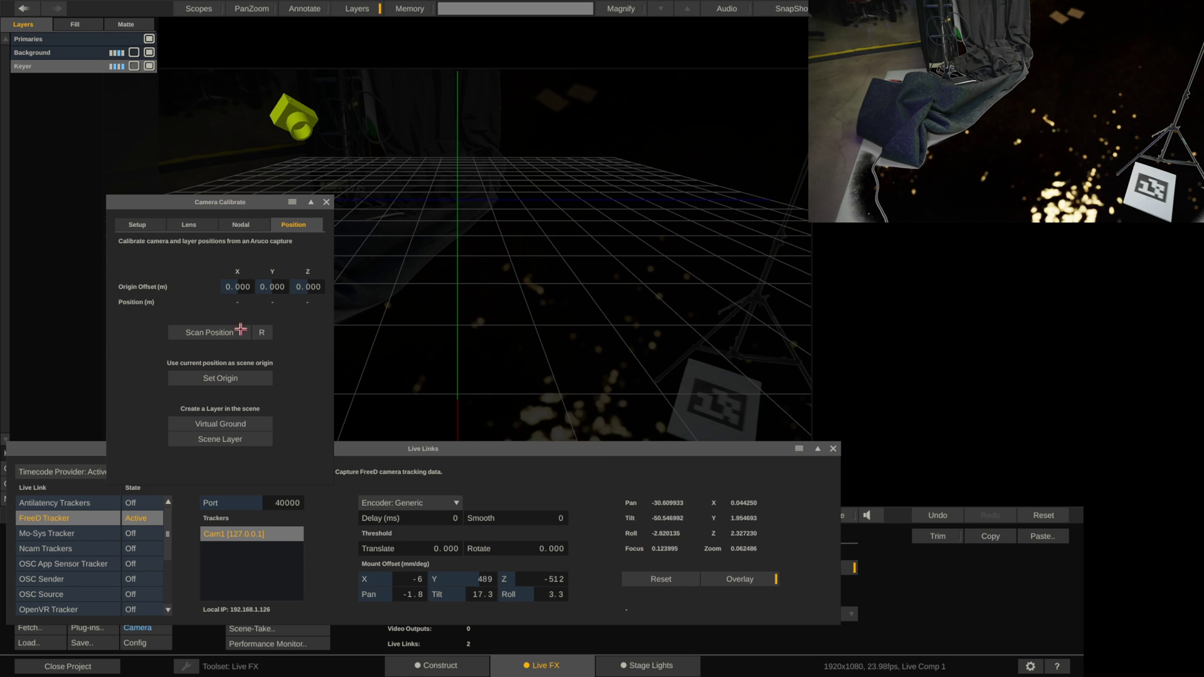
left_click(732, 583)
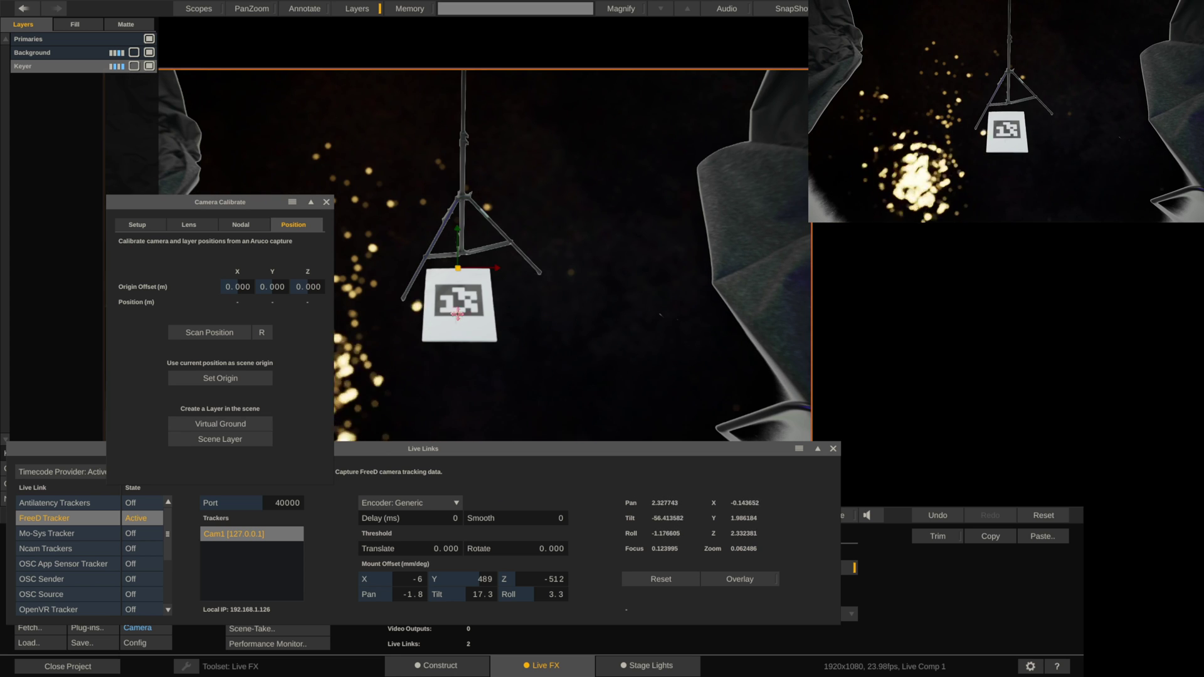
- Scan the camera position from the Aruco marker and set it as the scene origin
left_click(734, 580)
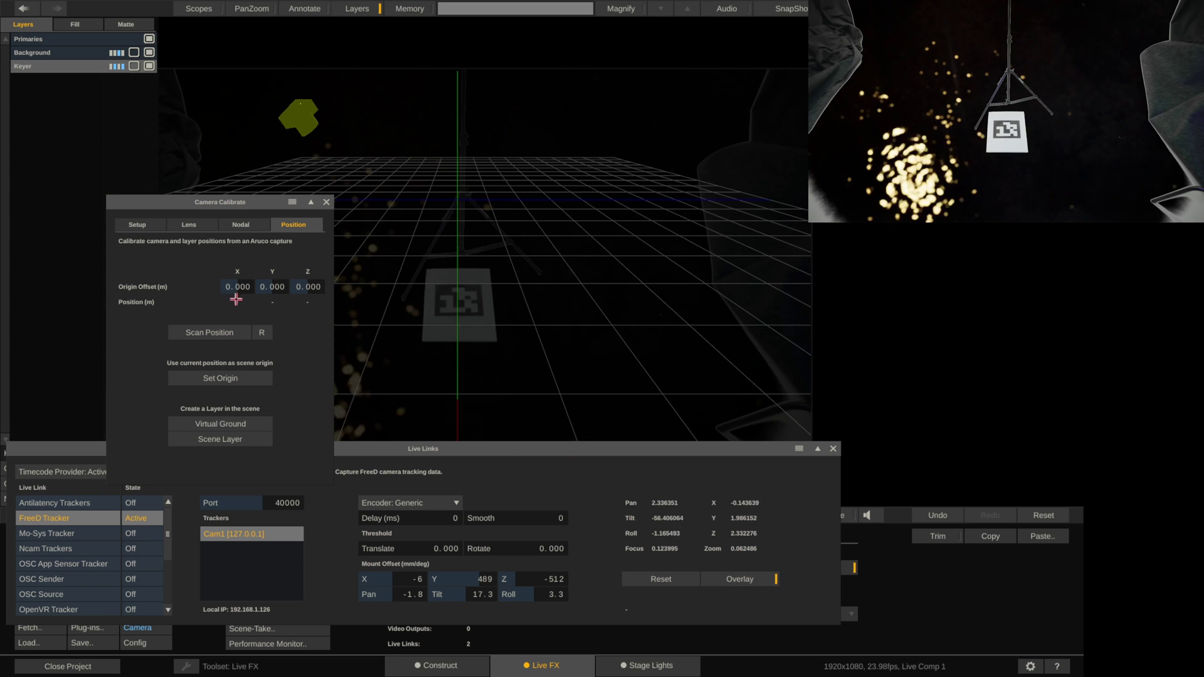
left_click(194, 331)
left_click_drag(239, 204, 209, 220)
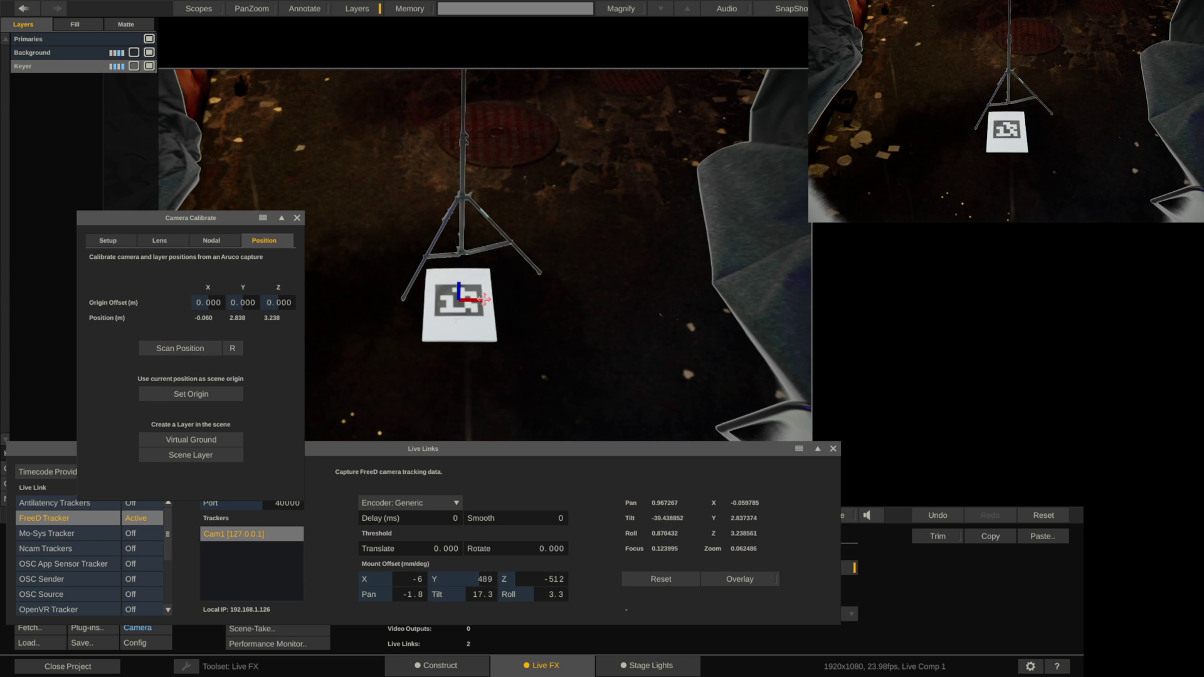
left_click(485, 299)
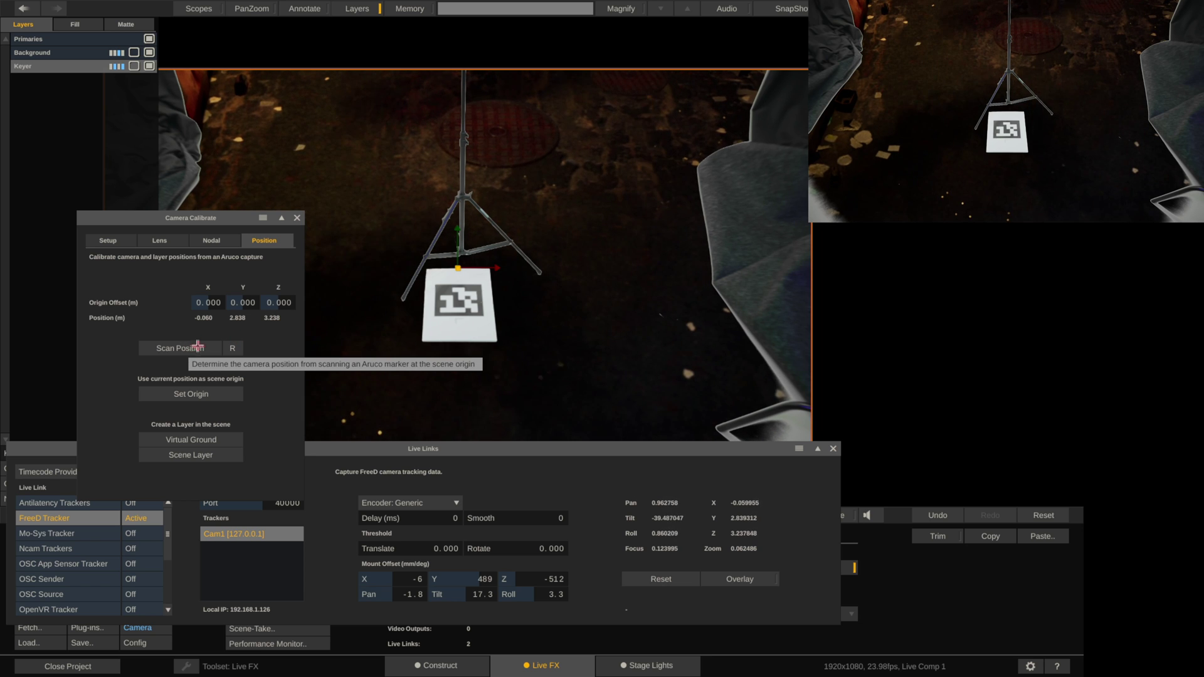
left_click(193, 393)
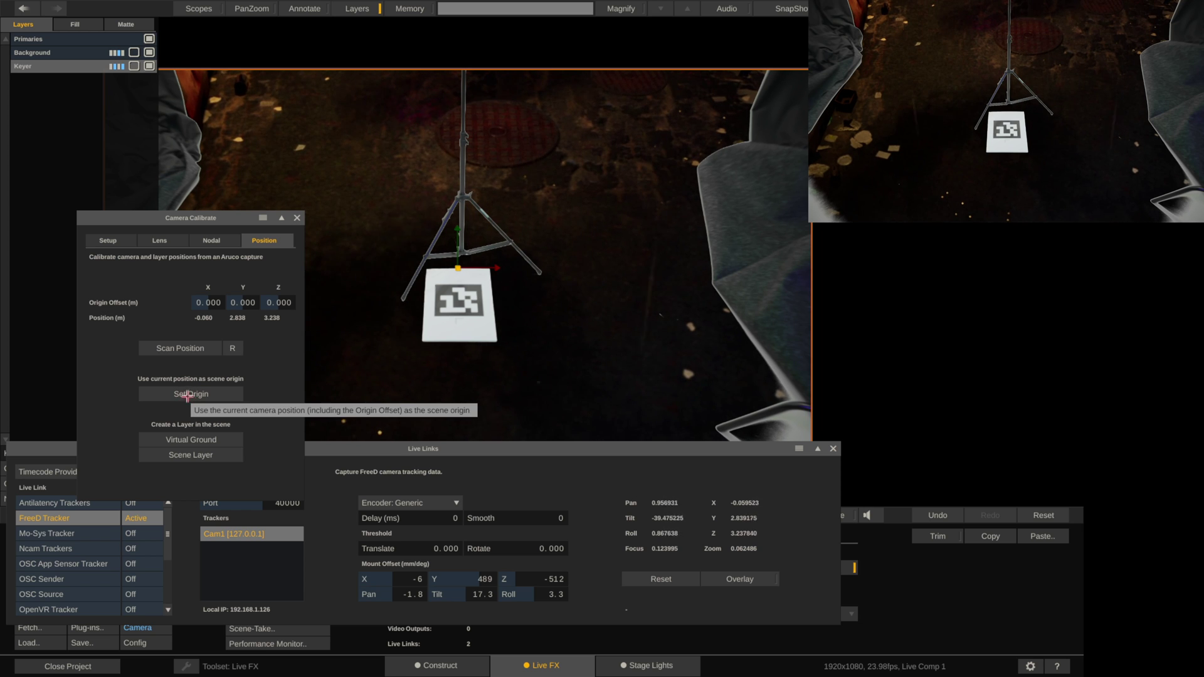
- Create a Virtual Ground layer from the Aruco scan and disable it in the layer stack
left_click(191, 439)
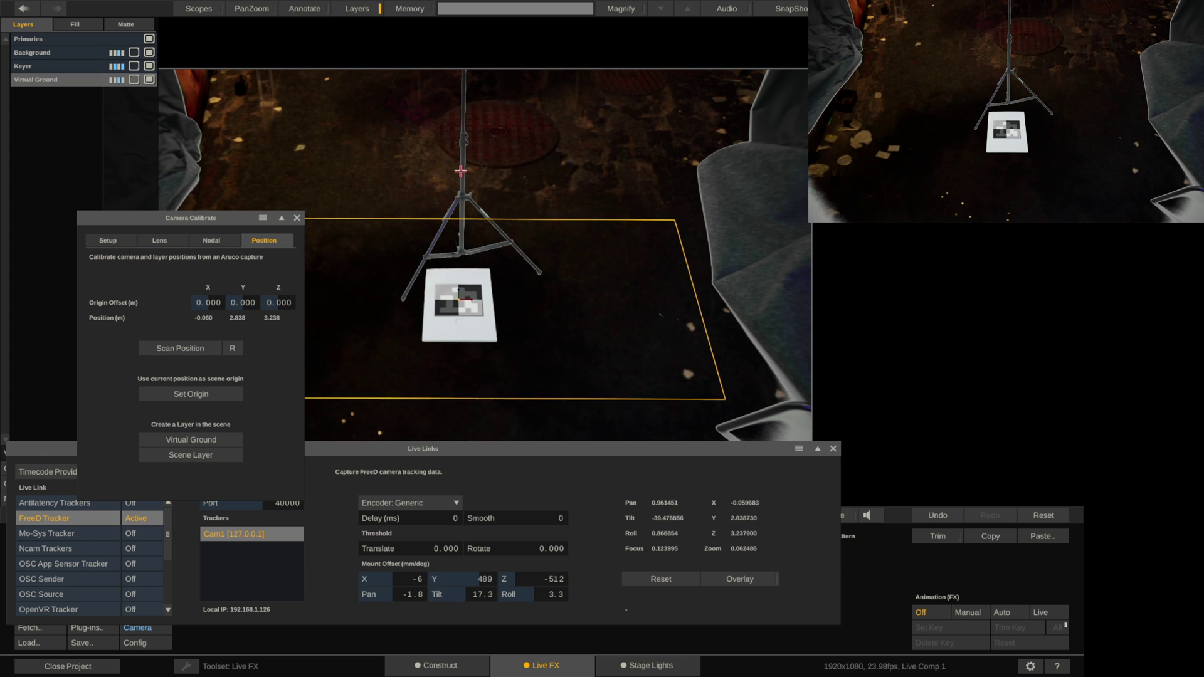
left_click(148, 80)
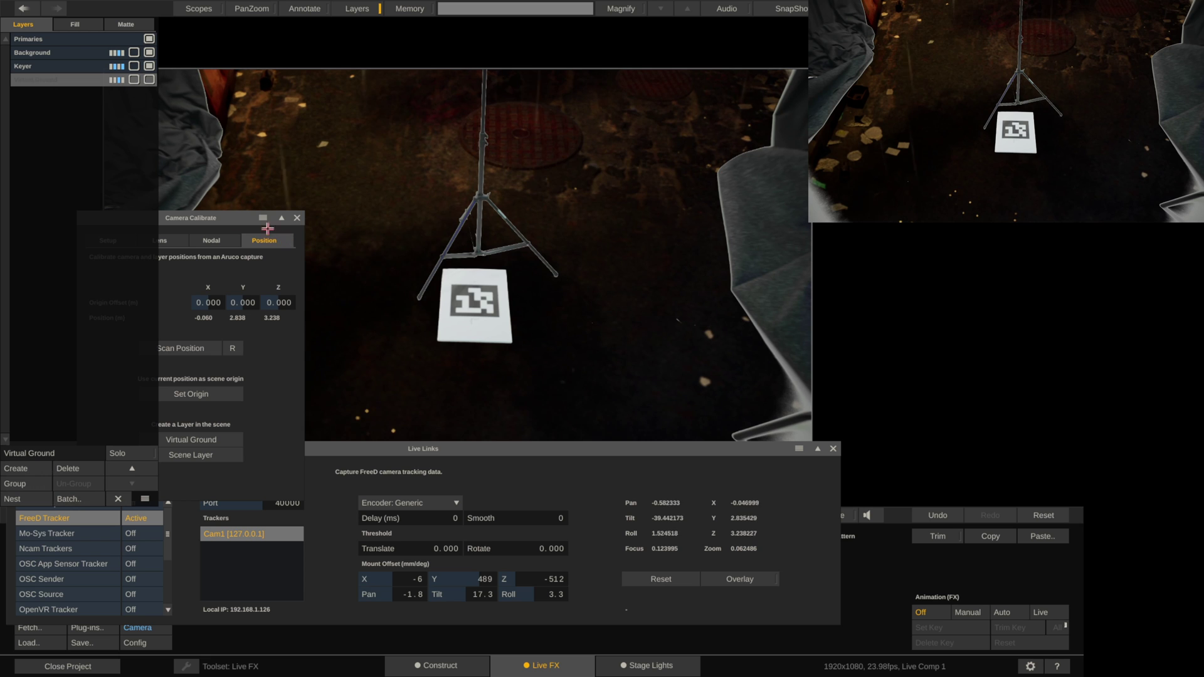
left_click_drag(200, 218, 253, 170)
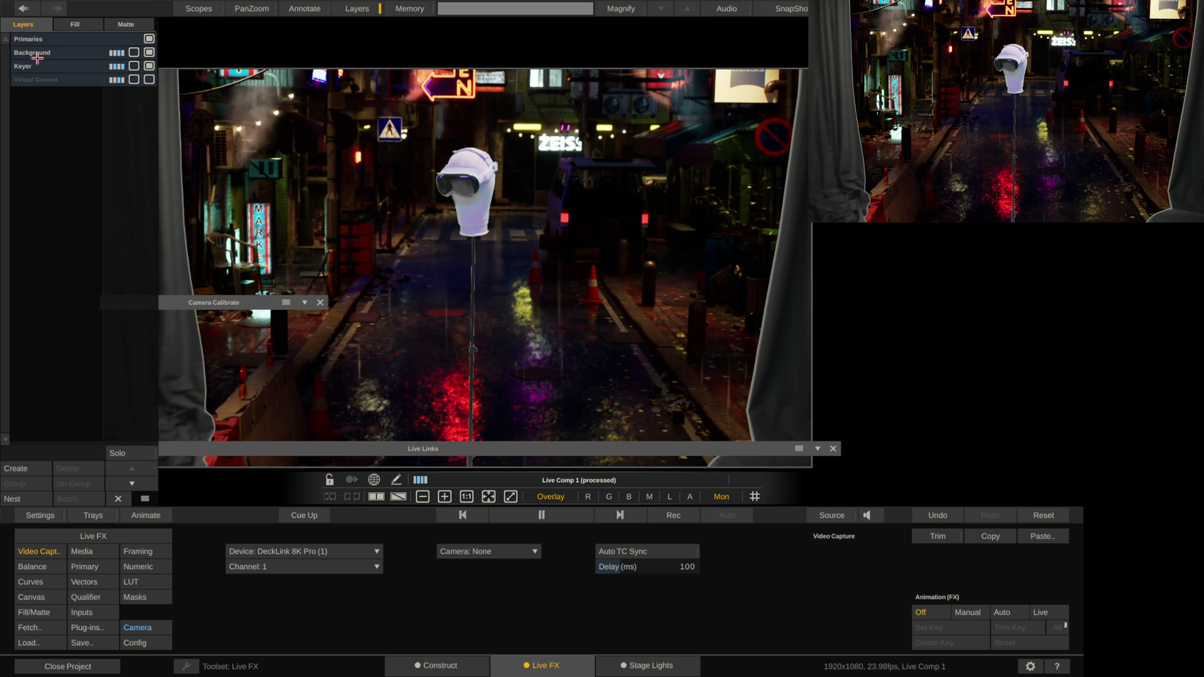
- Open the Keyer layer's canvas settings and toggle Relative positioning off and on to compare the layer's placement
left_click(37, 65)
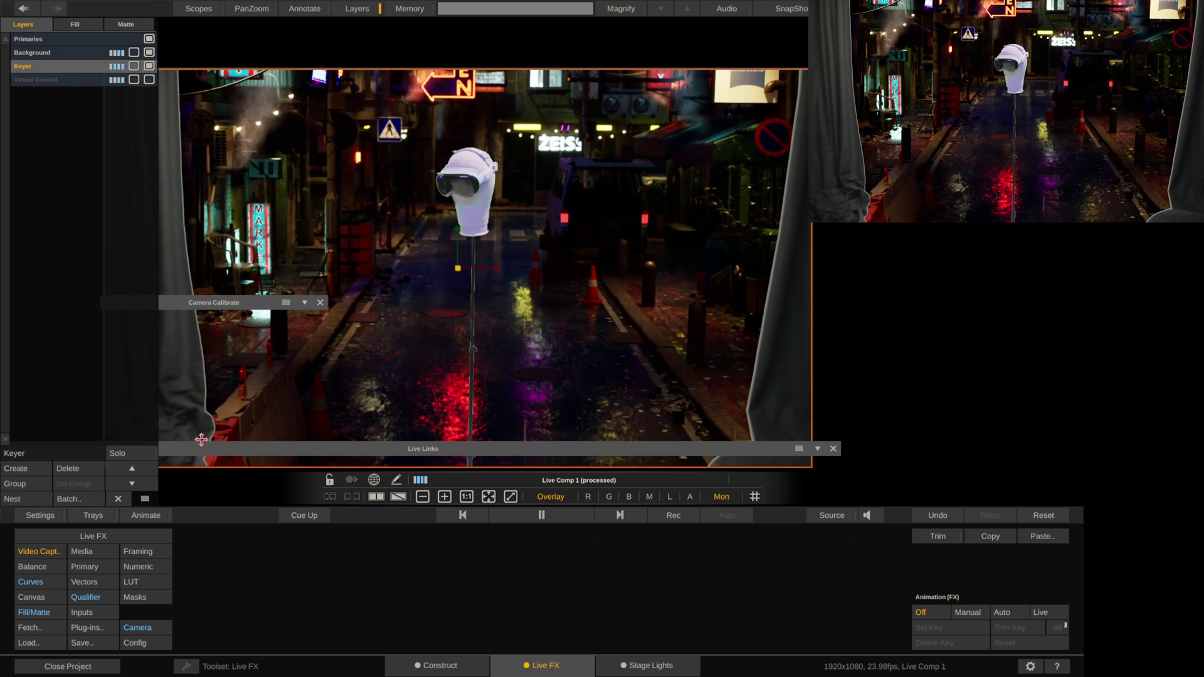
left_click(32, 598)
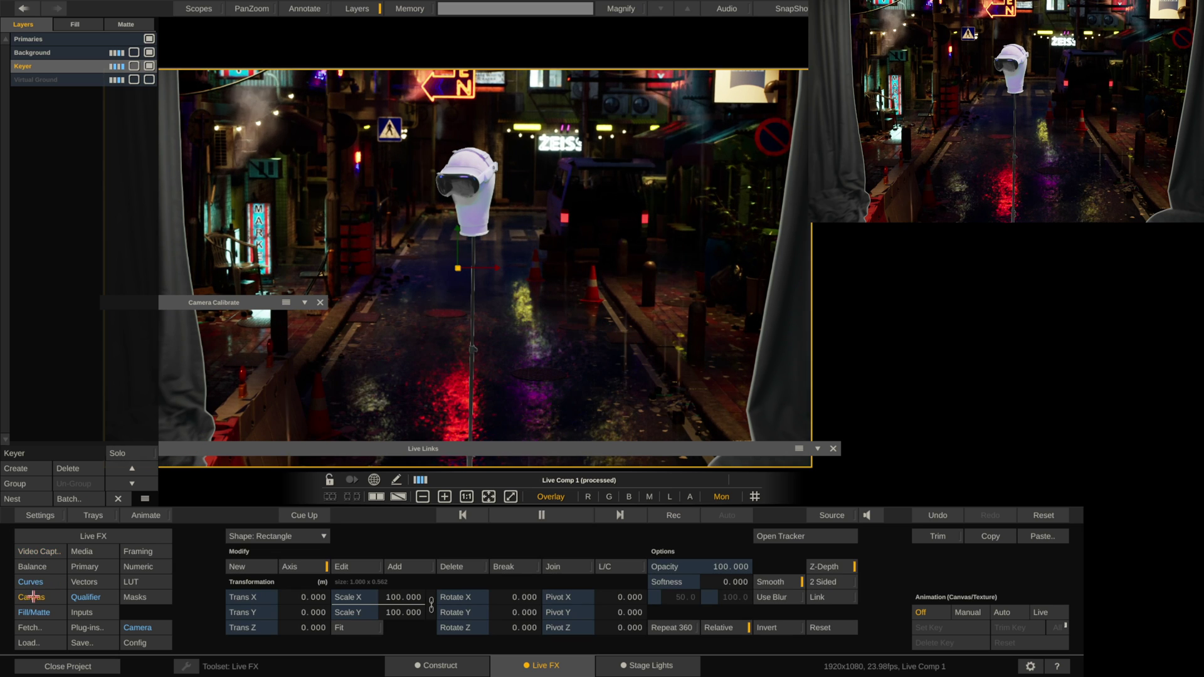
left_click(734, 627)
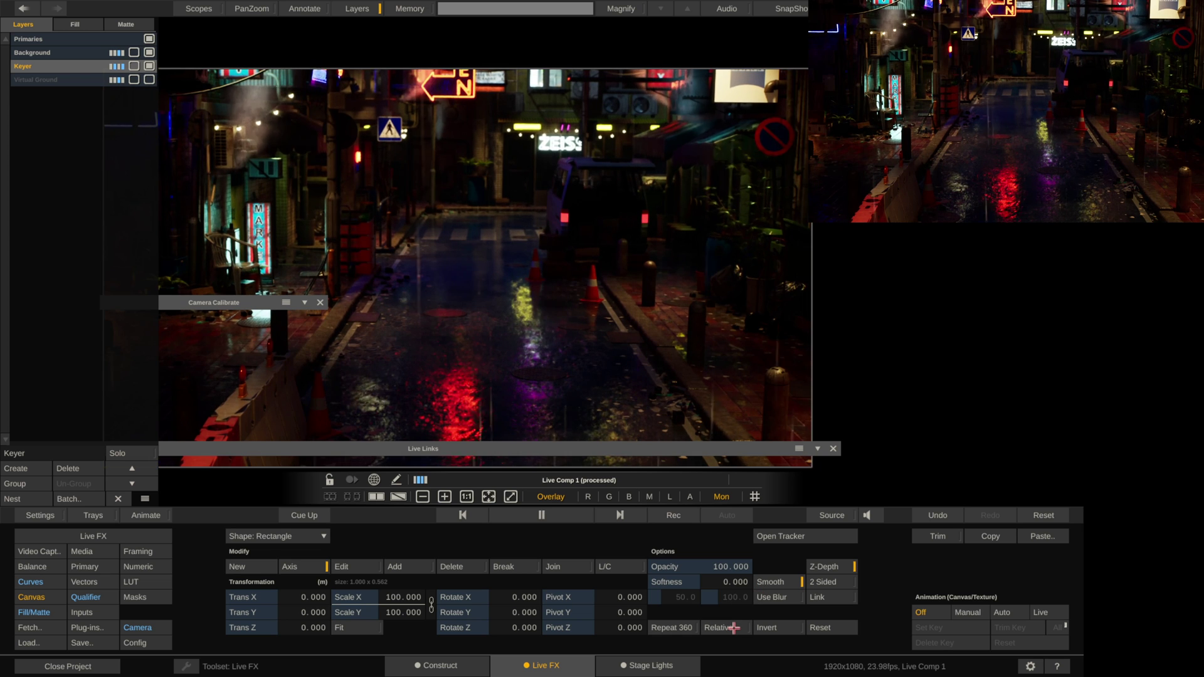
left_click(736, 628)
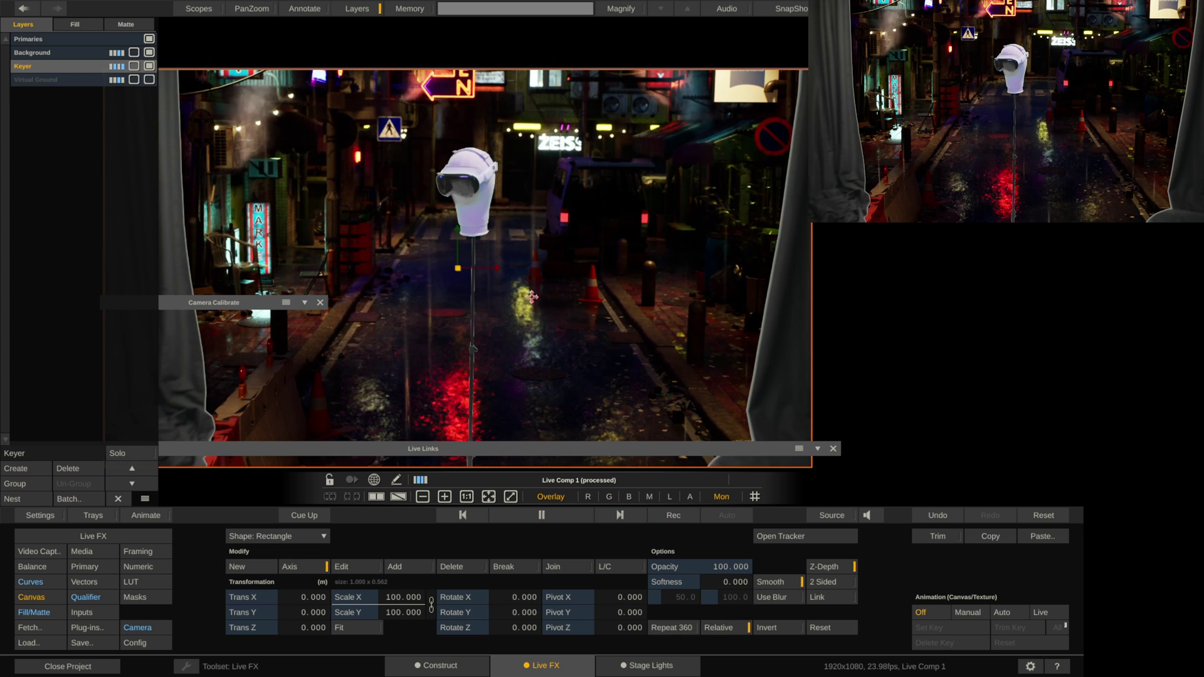
- Turn off Relative positioning for the Keyer canvas and close the Camera Calibrate window
scroll(453, 317, "down", 5)
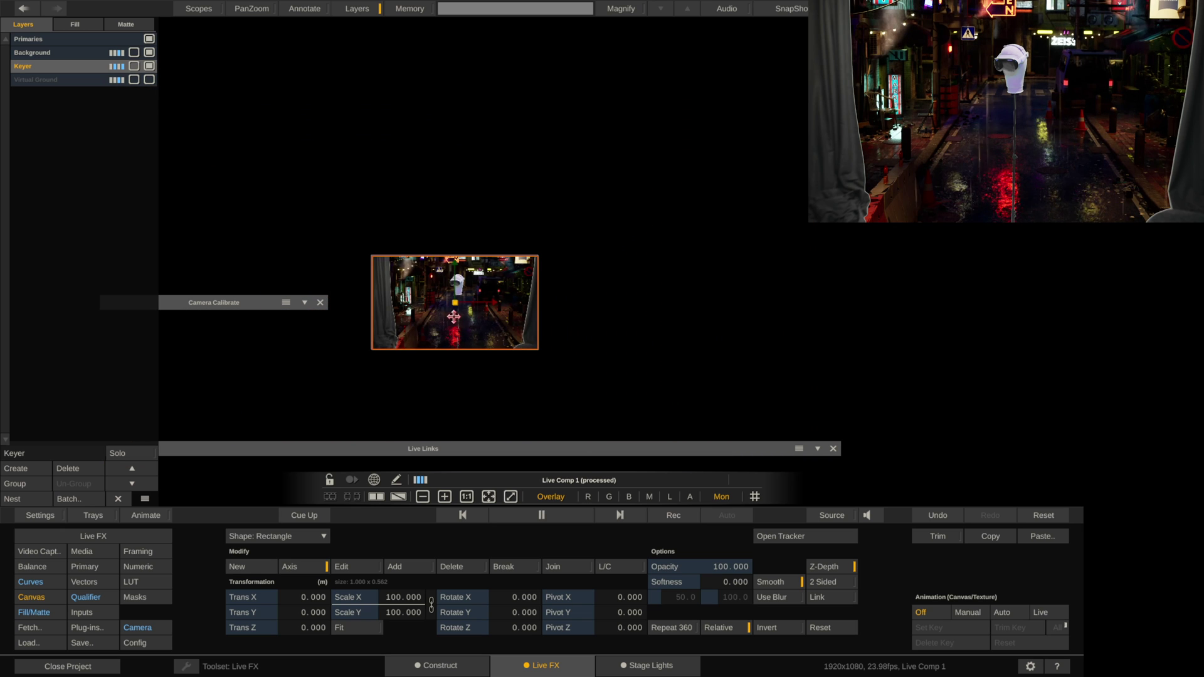
scroll(454, 317, "down", 3)
scroll(457, 314, "up", 5)
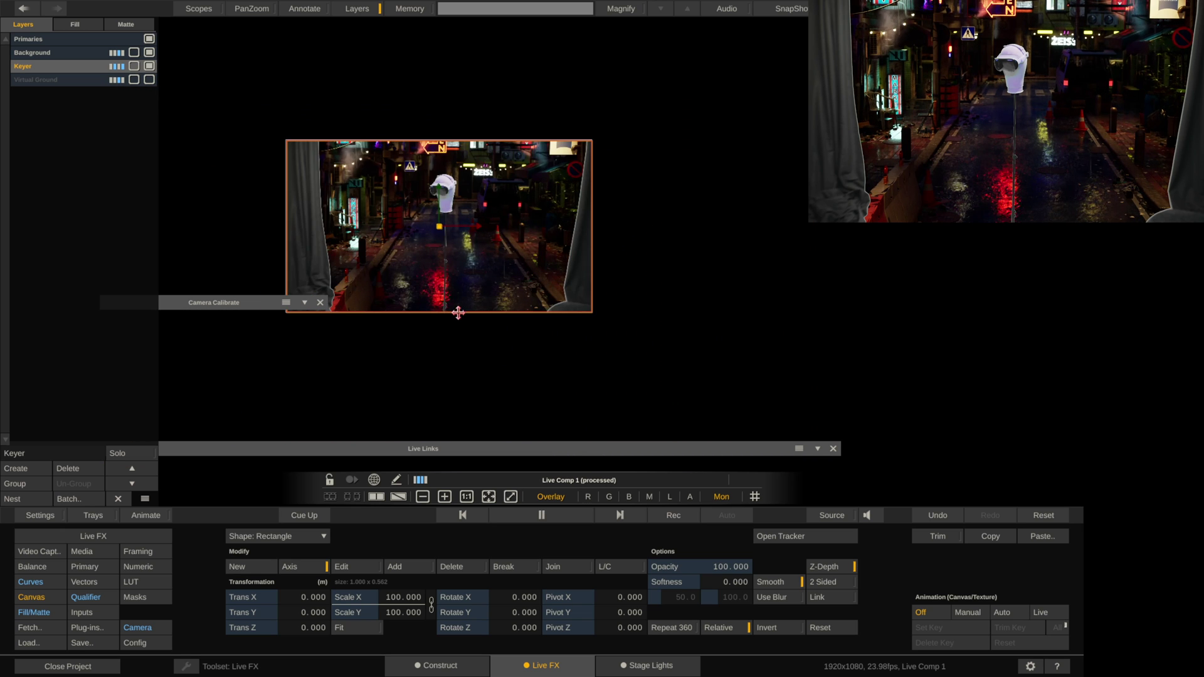
left_click_drag(446, 287, 467, 293)
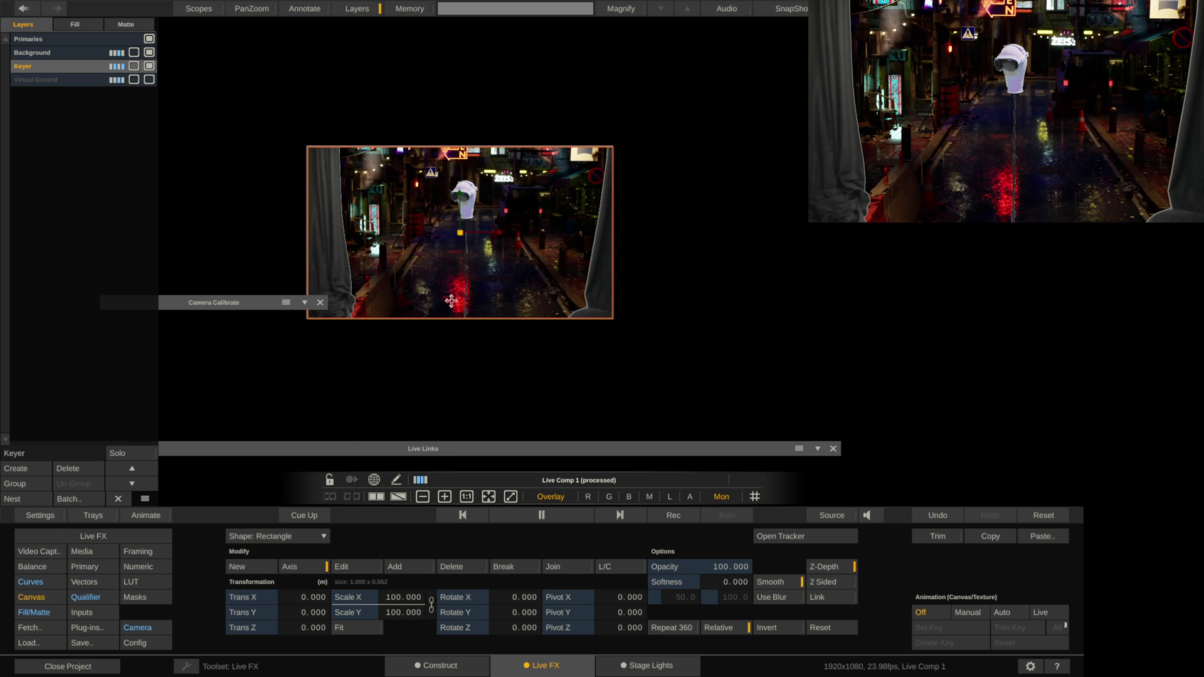
left_click(726, 632)
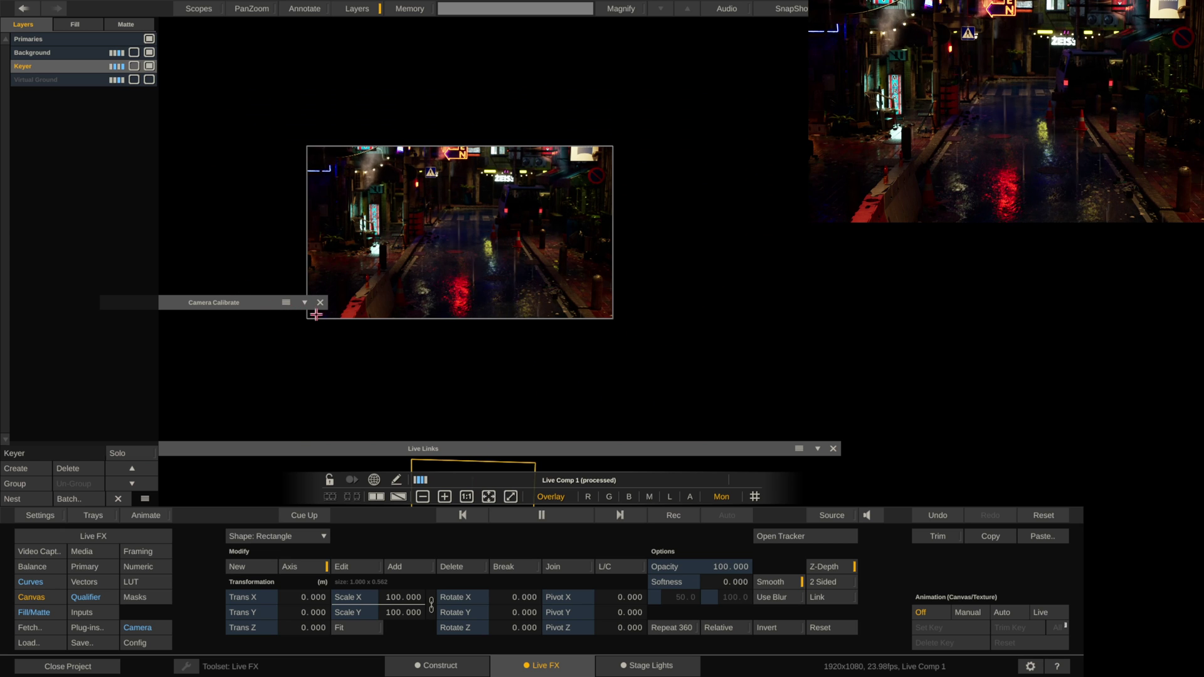
left_click(320, 303)
- Move the Keyer plane up into the background frame, to about X -0.02 m and Y 2.18 m
left_click_drag(469, 419, 479, 246)
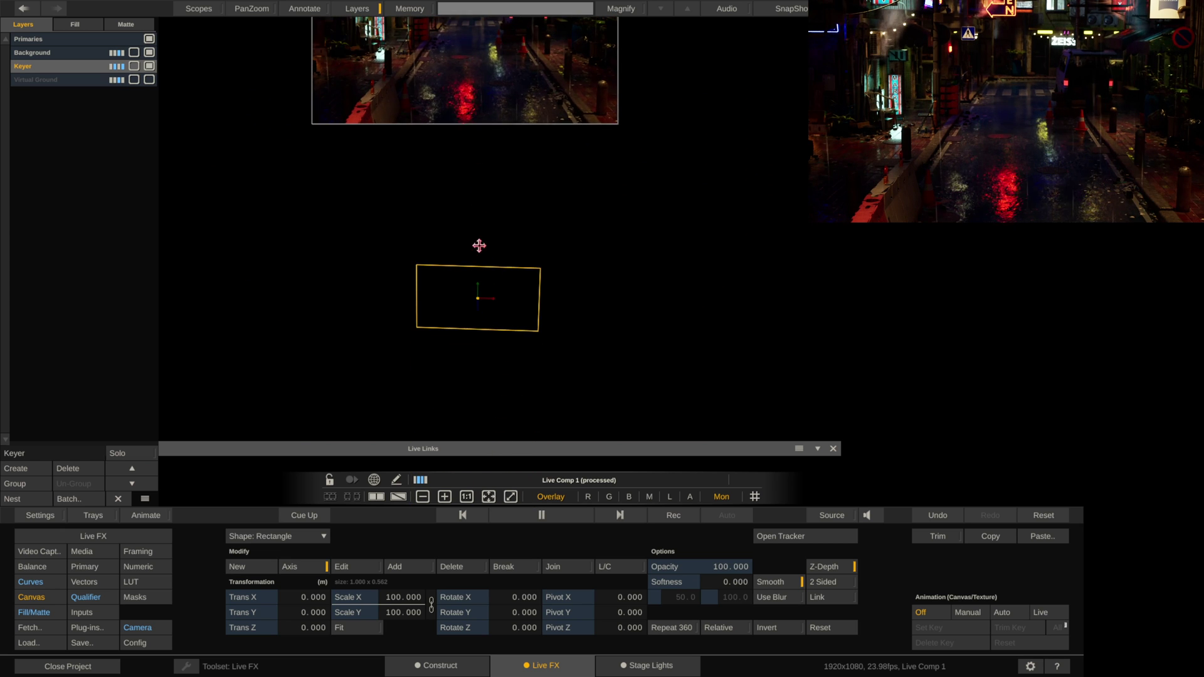
left_click_drag(456, 198, 449, 302)
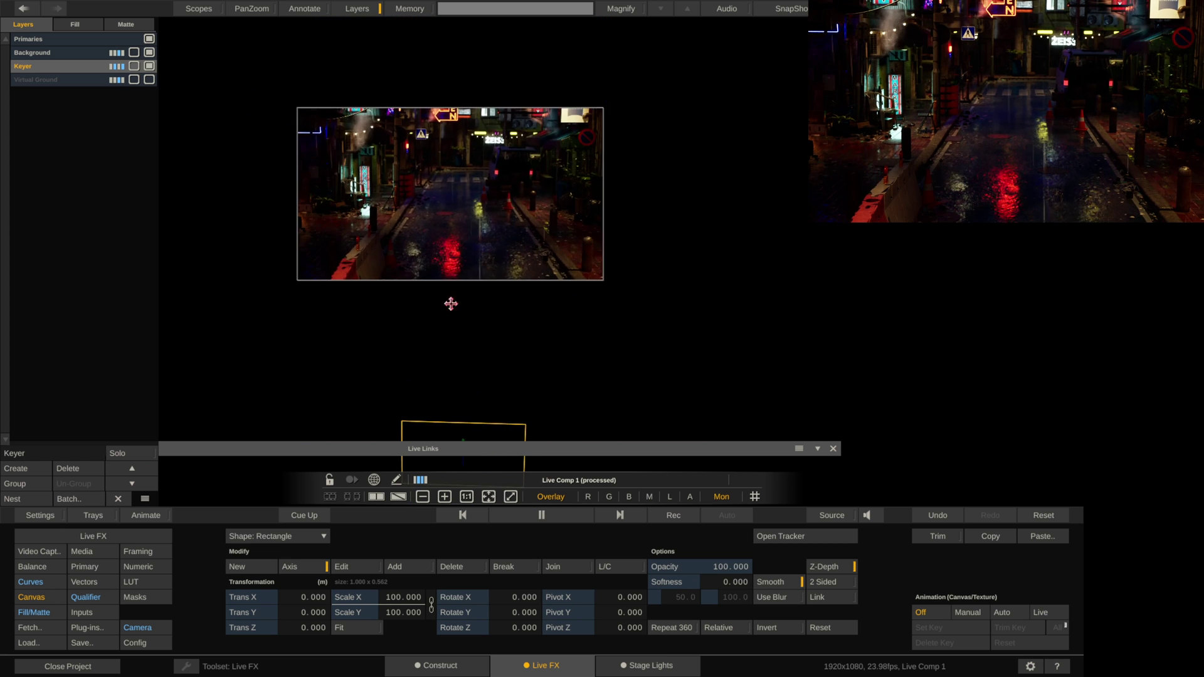
scroll(434, 305, "down", 2)
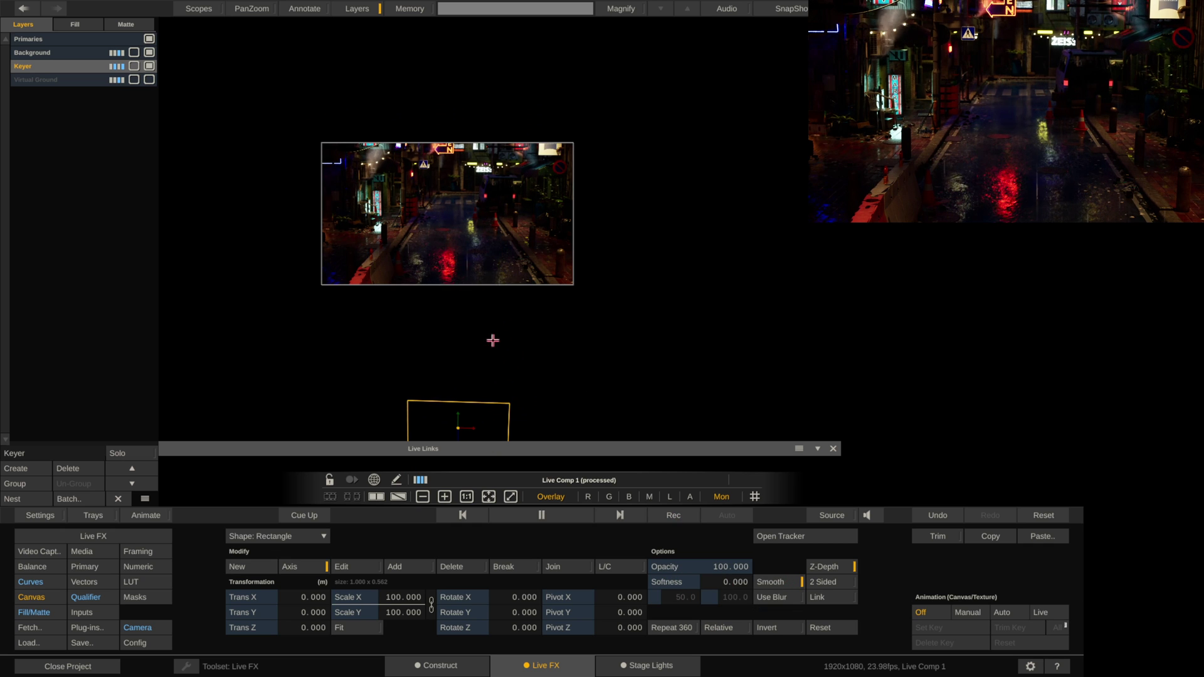
left_click_drag(493, 341, 501, 247)
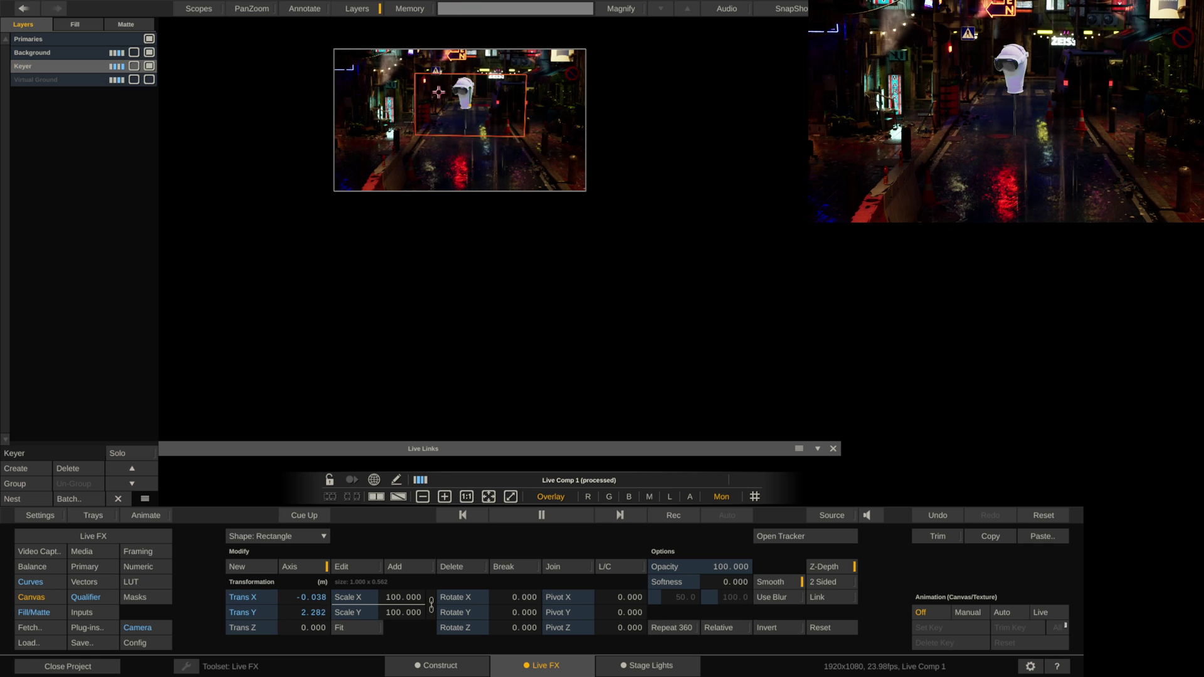
scroll(447, 208, "up", 5)
left_click_drag(449, 233, 435, 373)
scroll(441, 299, "up", 1)
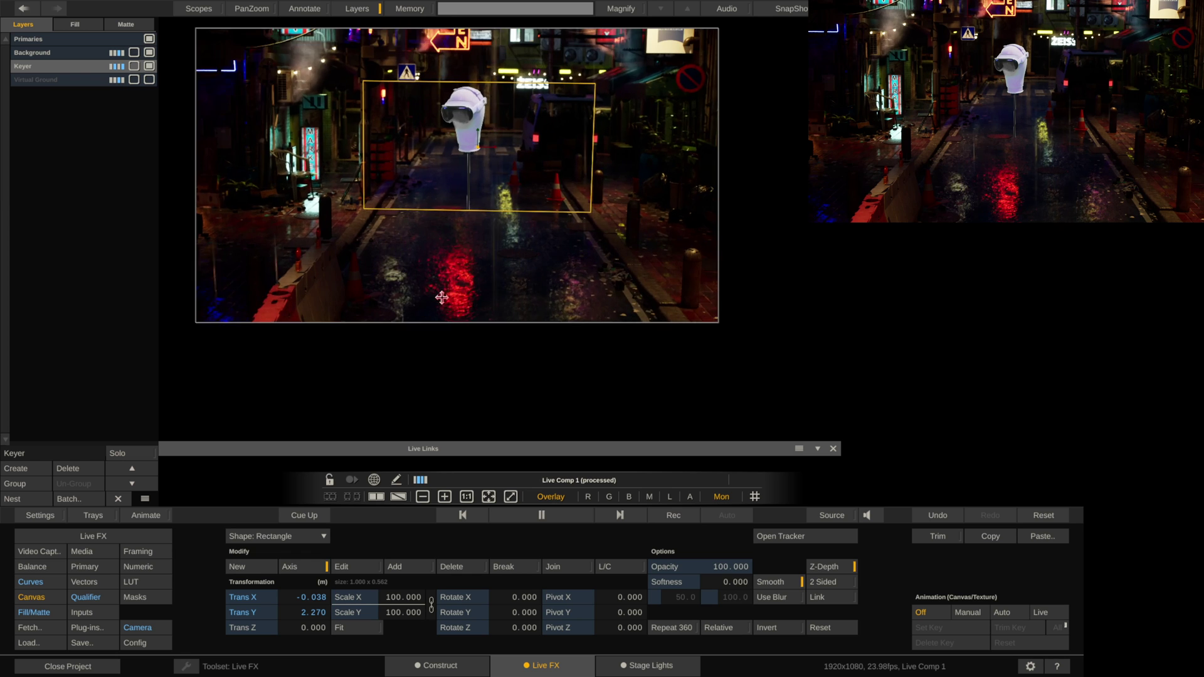
scroll(447, 269, "down", 2)
scroll(447, 268, "down", 1)
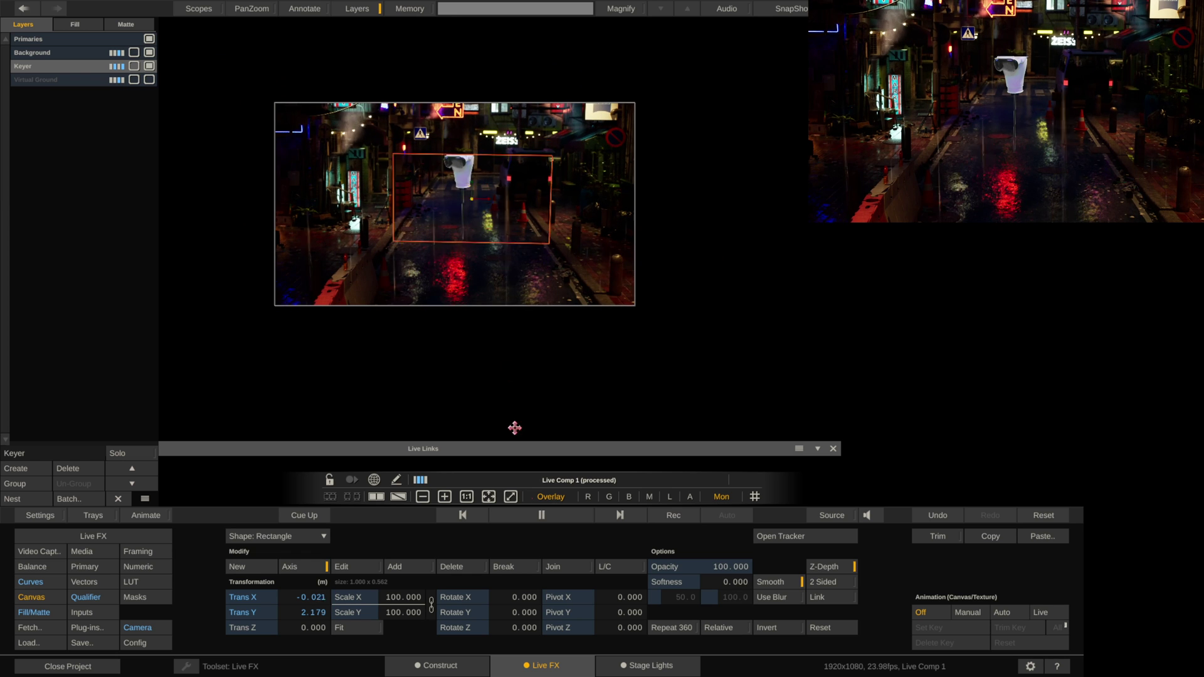
- Scale the Keyer plane up uniformly to about 657 percent
left_click_drag(514, 428, 516, 435)
mouse_move(398, 596)
left_mouse_down()
mouse_move(396, 634)
mouse_move(399, 582)
left_mouse_up()
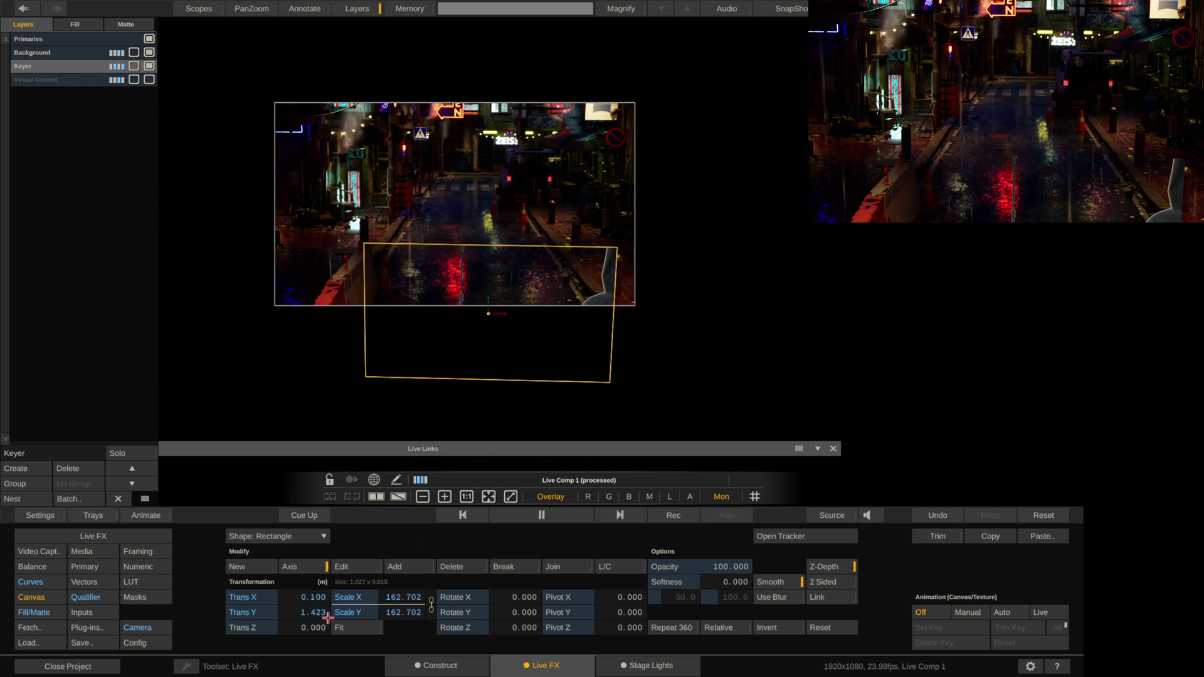
mouse_move(328, 619)
left_mouse_down()
mouse_move(332, 633)
mouse_move(329, 623)
left_mouse_up()
left_click_drag(432, 624, 394, 634)
scroll(527, 339, "down", 3)
scroll(526, 346, "down", 3)
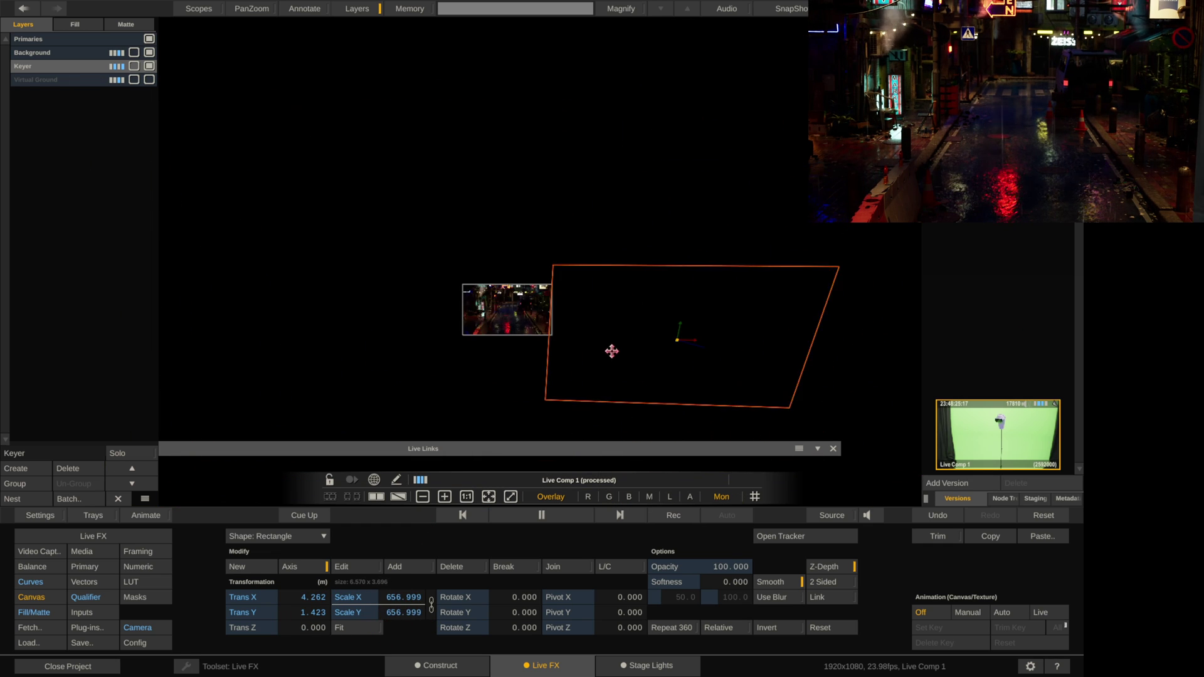
- Move the enlarged Keyer plane over the background frame, to about X -0.28 m and Y 1.88 m
left_click_drag(613, 349, 448, 311)
left_click_drag(211, 310, 201, 310)
scroll(554, 357, "up", 5)
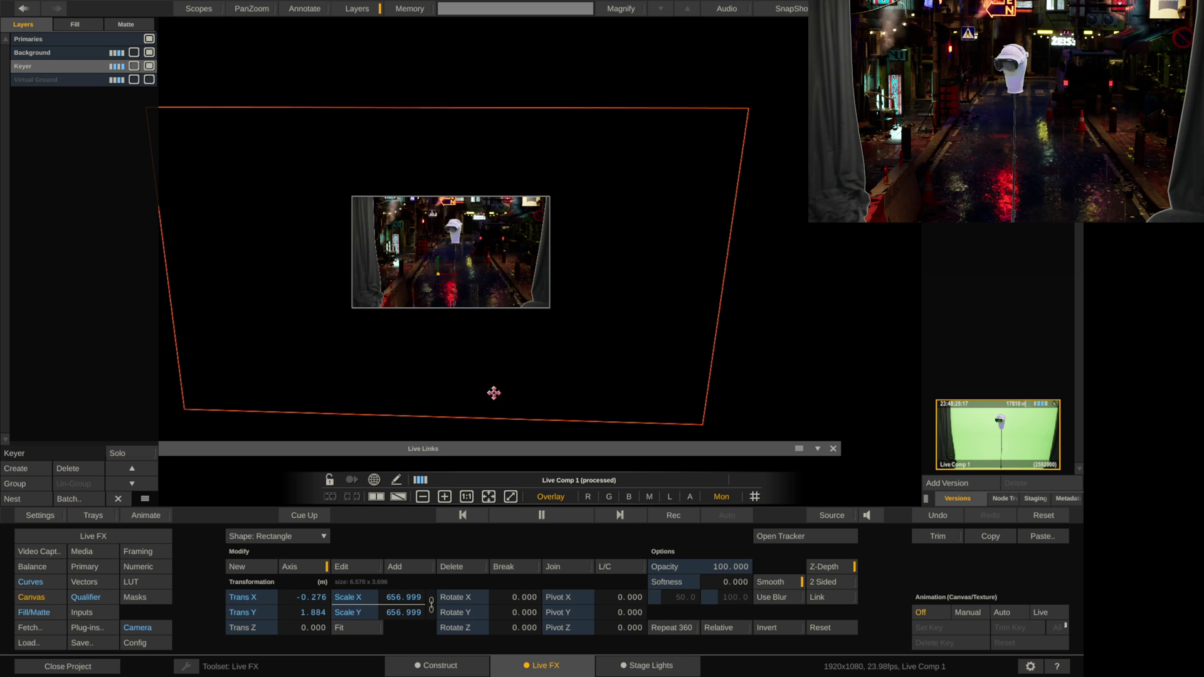
- Pull the Keyer canvas edges in around the headset stand, to about 112.6 Scale X and 313.1 Scale Y
scroll(493, 392, "down", 2)
left_click_drag(288, 333, 388, 330)
left_click_drag(464, 103, 474, 143)
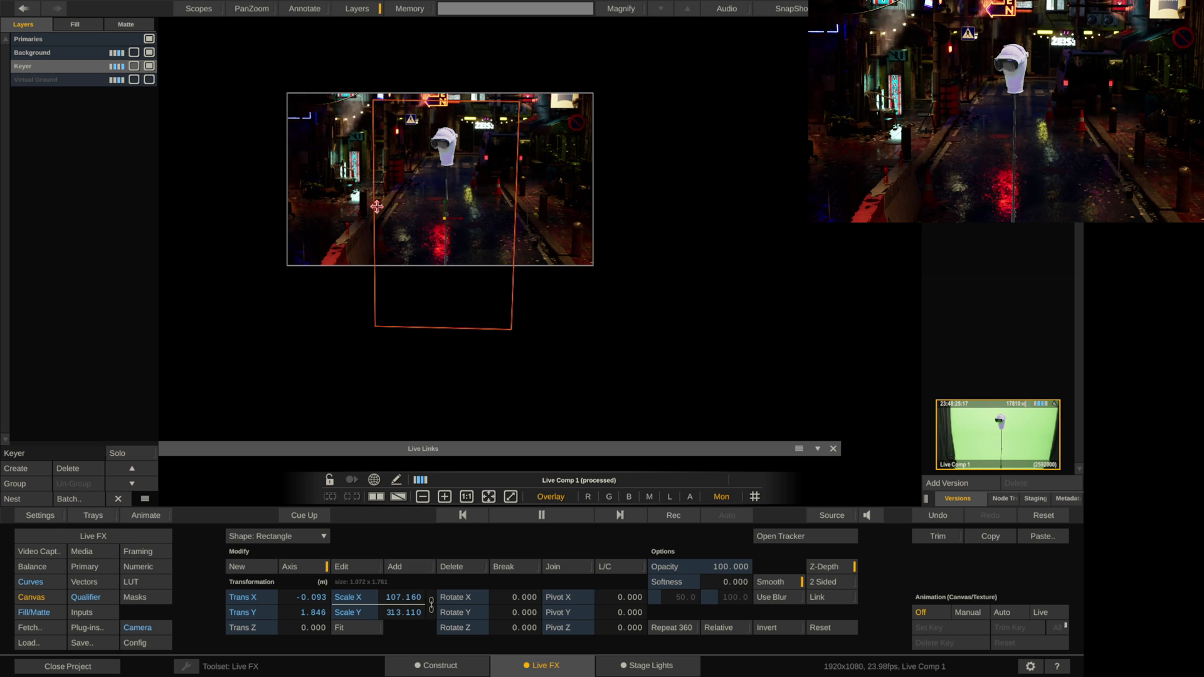
left_click_drag(256, 197, 318, 207)
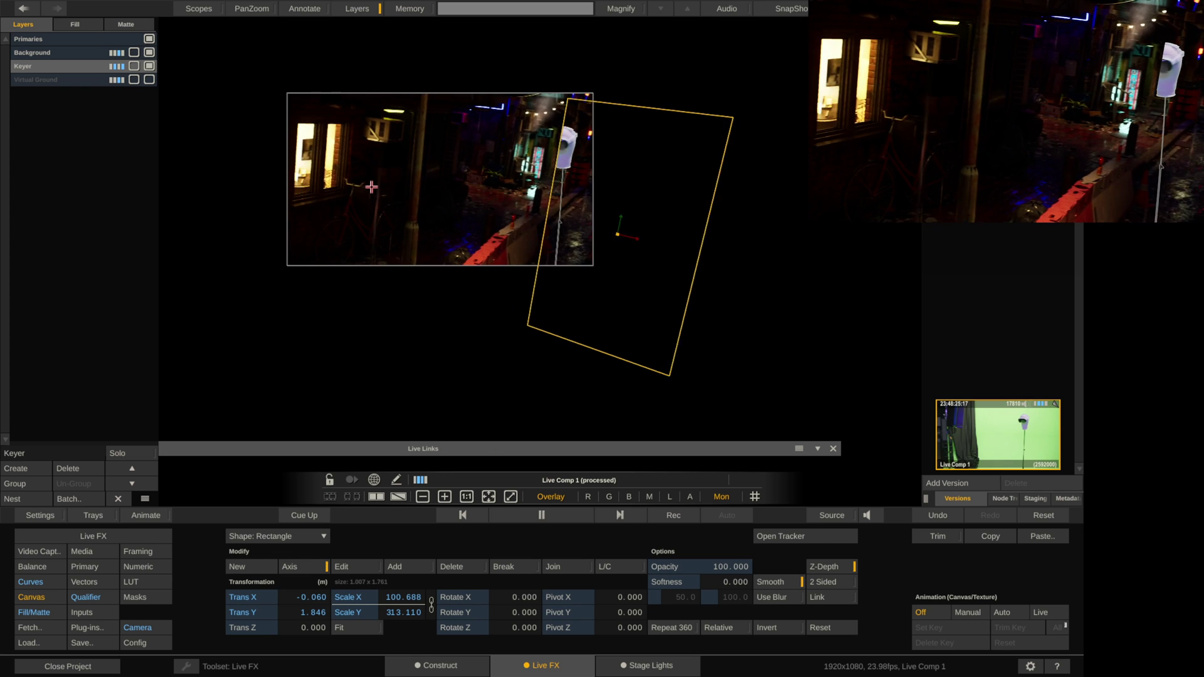
scroll(371, 187, "up", 3)
left_click_drag(371, 187, 323, 213)
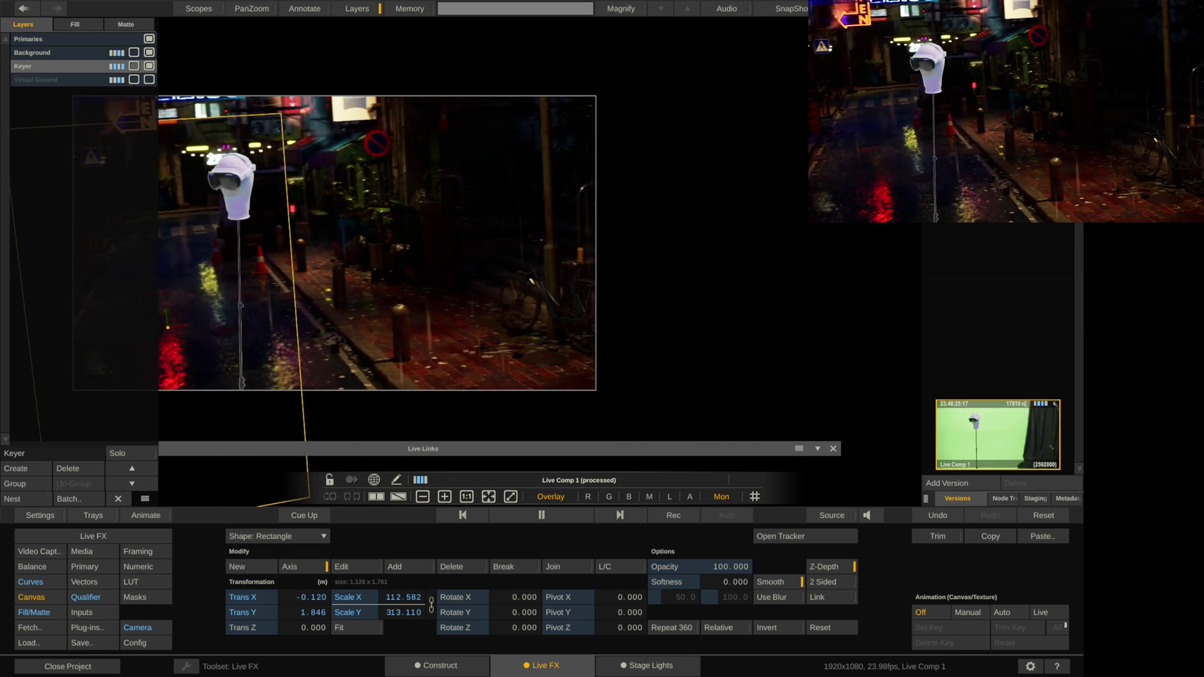
- Toggle the layer stack's visibility and deselect the Keyer layer to check the tracked composite during camera movement
left_click(5, 183)
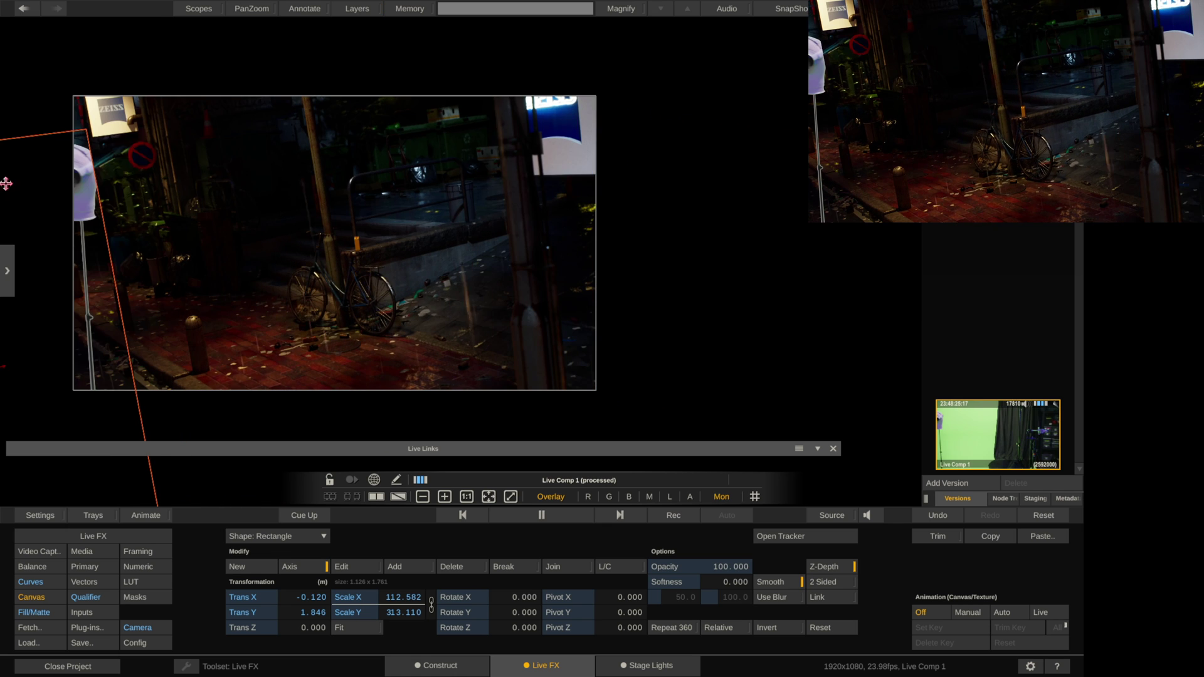
left_click_drag(110, 259, 157, 269)
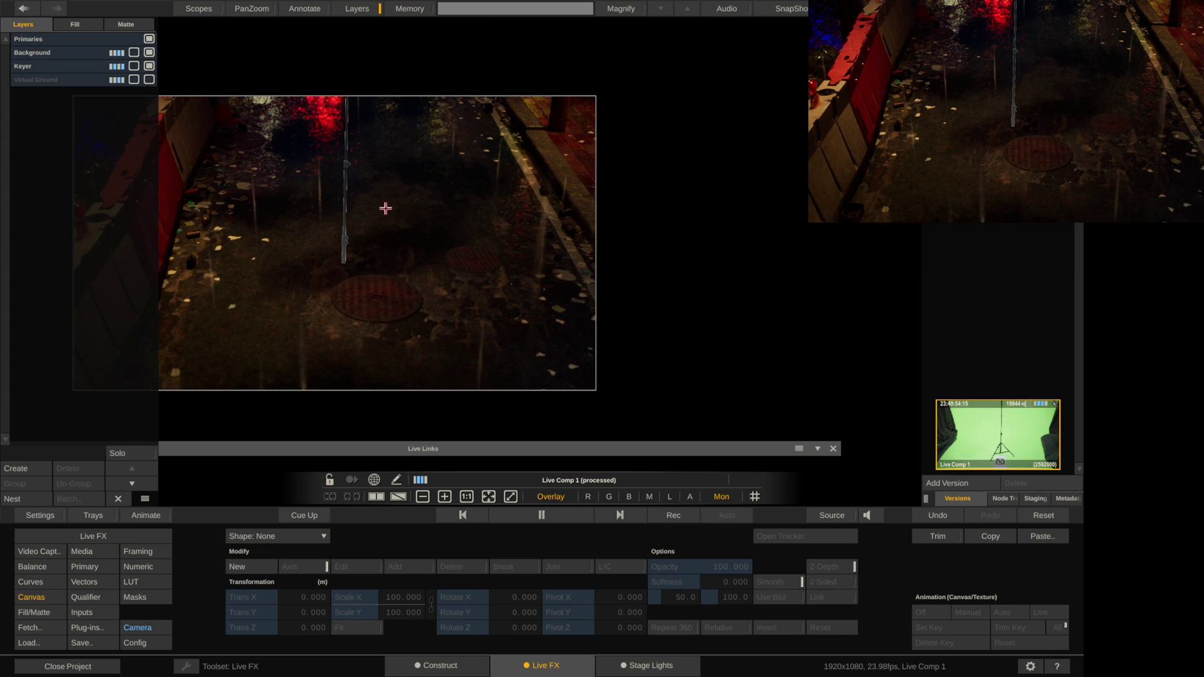
key("l")
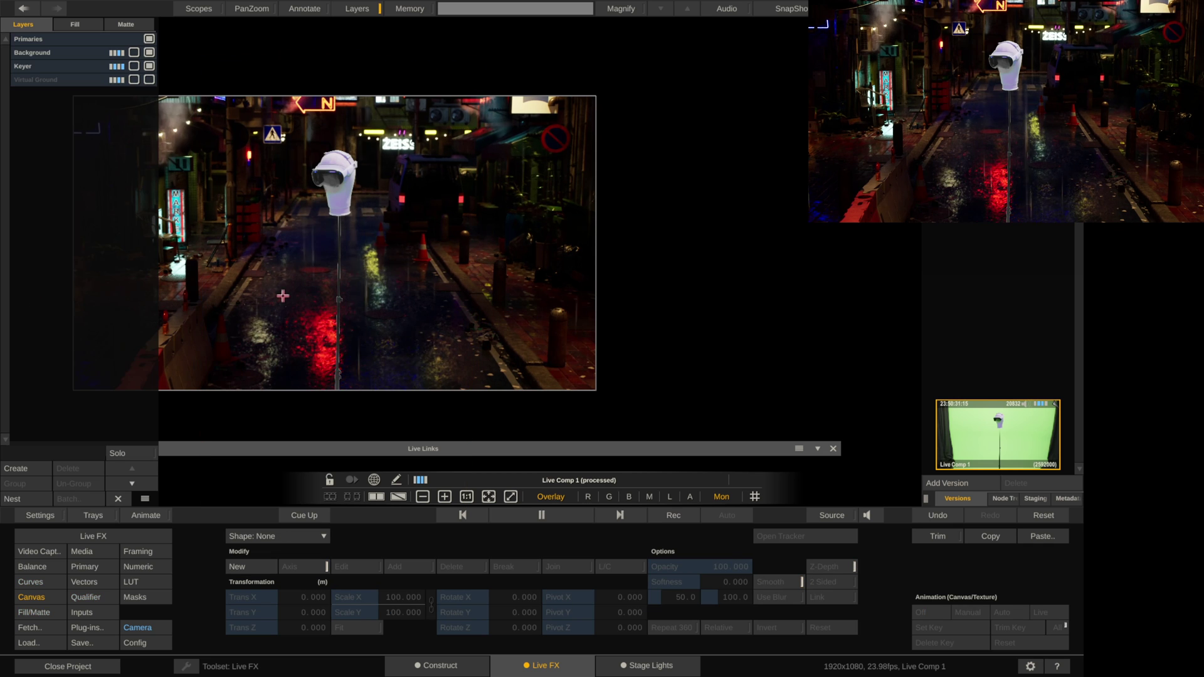
- Set the Background layer's Defocus to about 262.86 and Noise Add to about 81.07, and examine the result up close
left_click(64, 49)
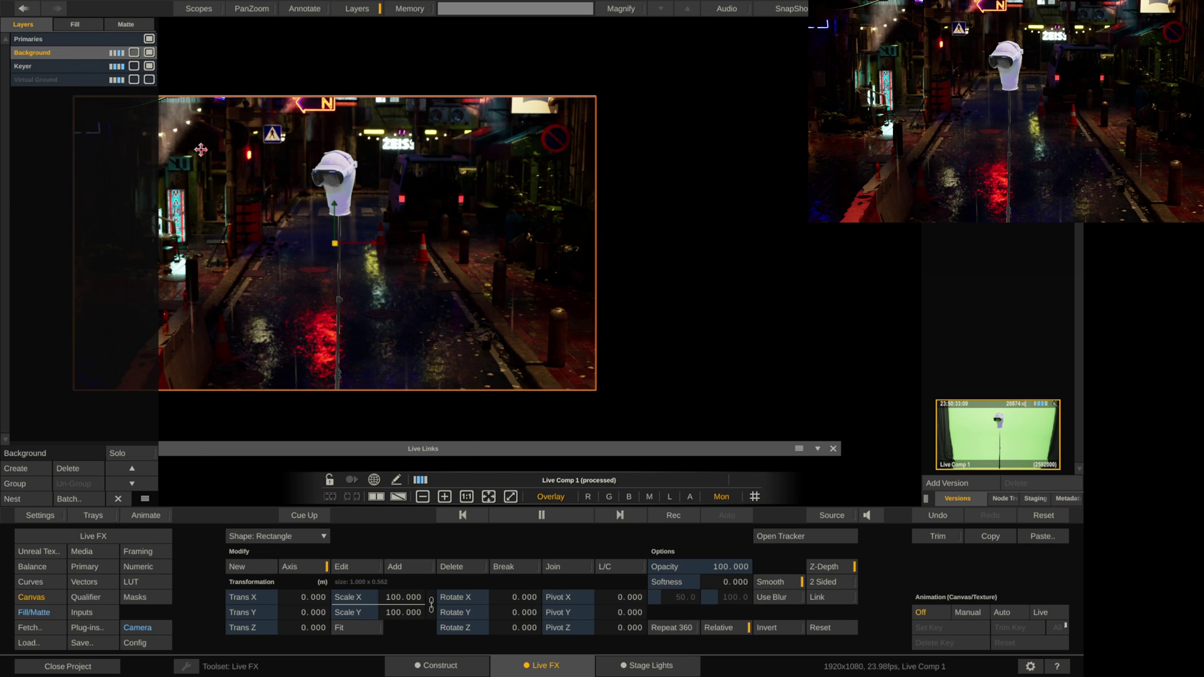
left_click(57, 64)
left_click(17, 54)
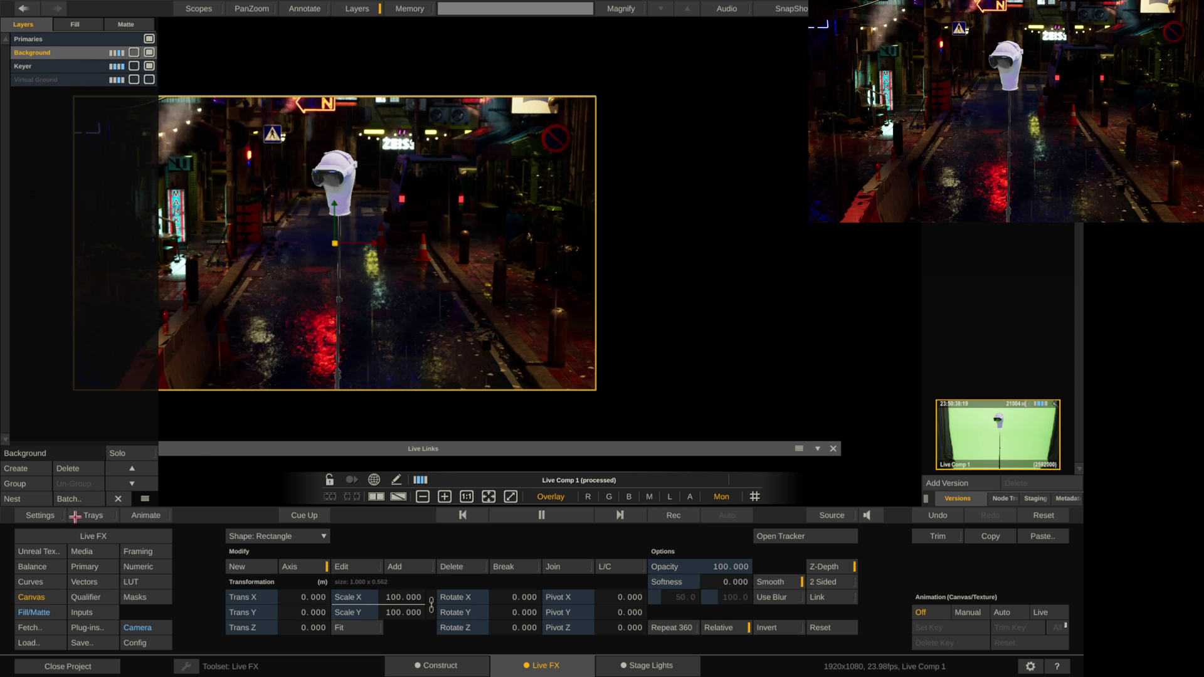
left_click(156, 566)
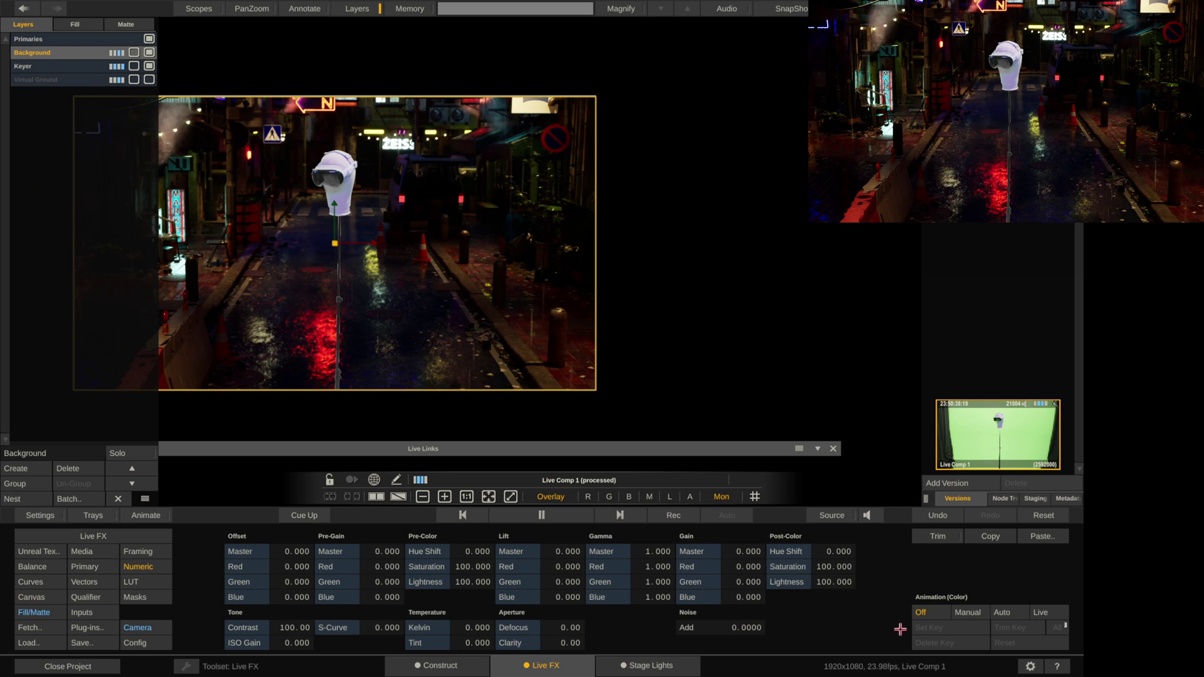
left_click_drag(560, 628, 562, 623)
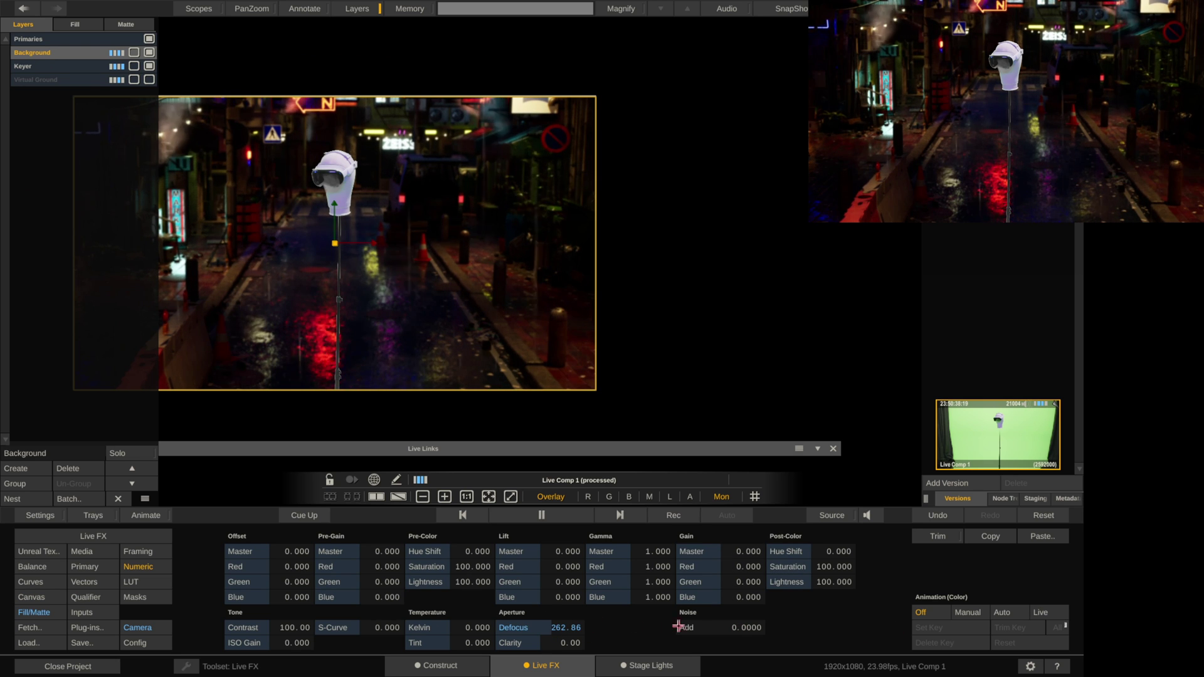
left_click_drag(832, 628, 684, 643)
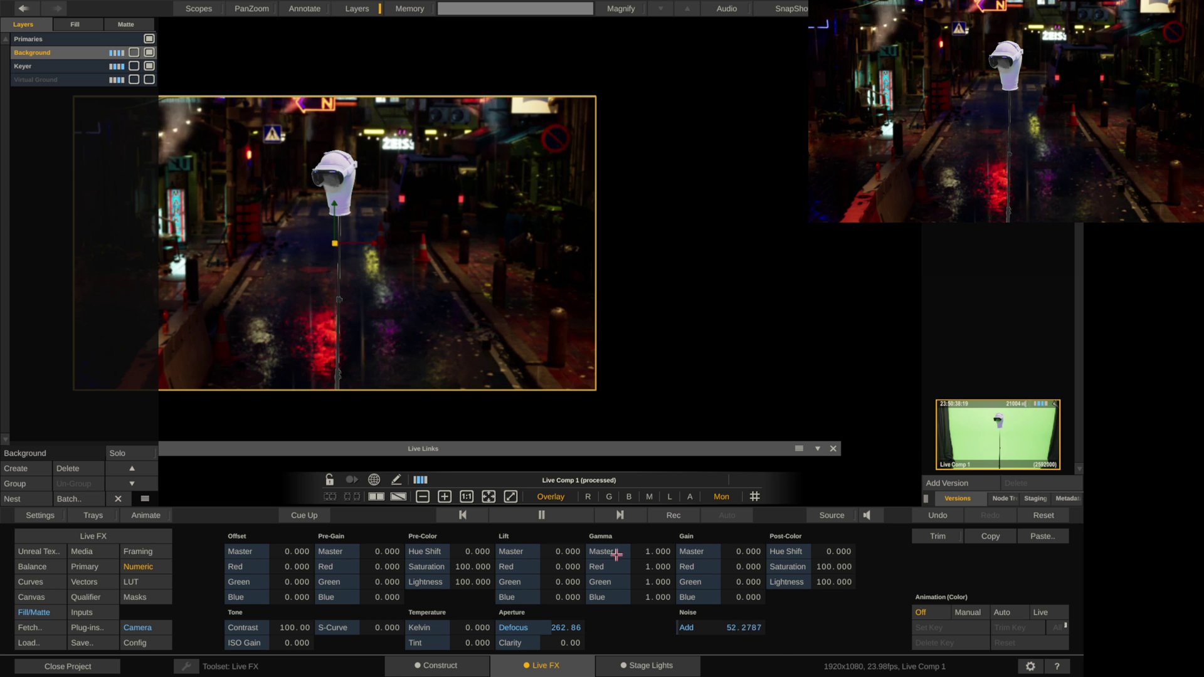
scroll(540, 272, "up", 8)
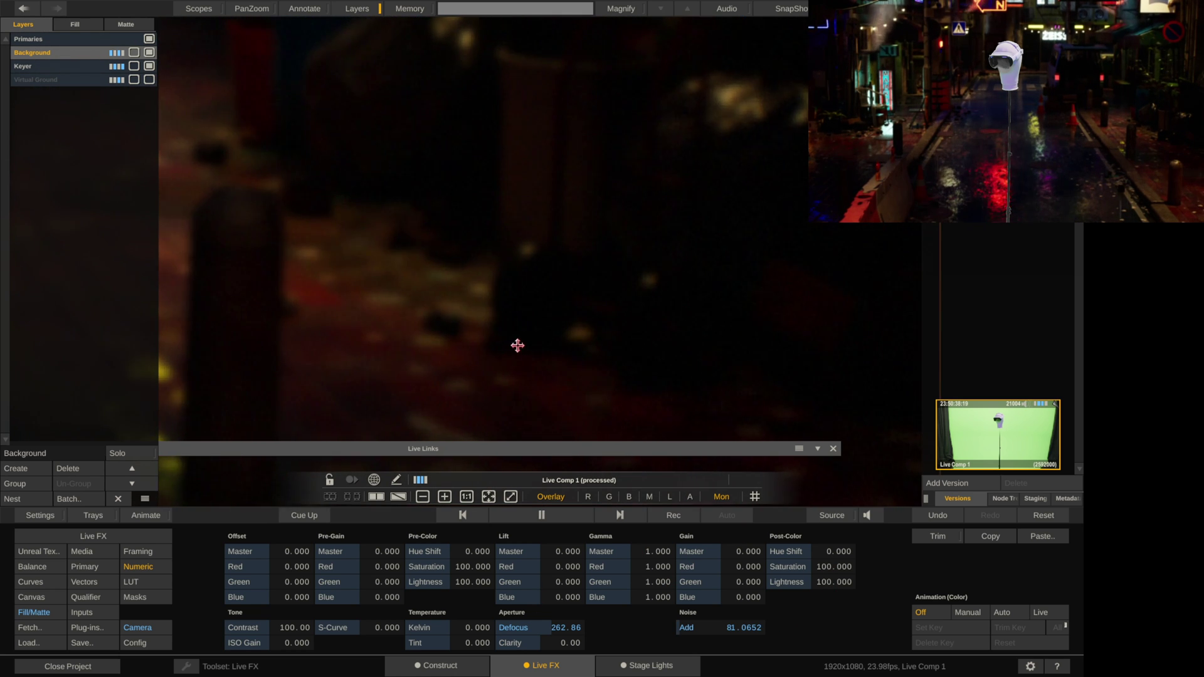
scroll(518, 346, "down", 6)
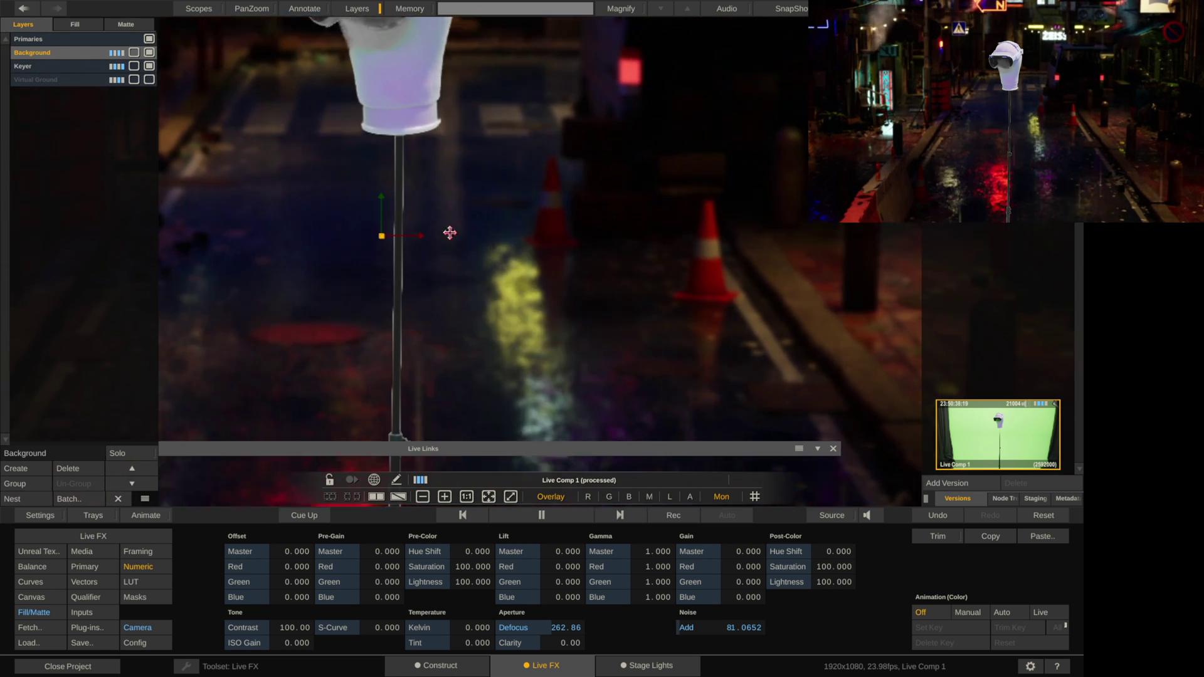
scroll(450, 233, "up", 6)
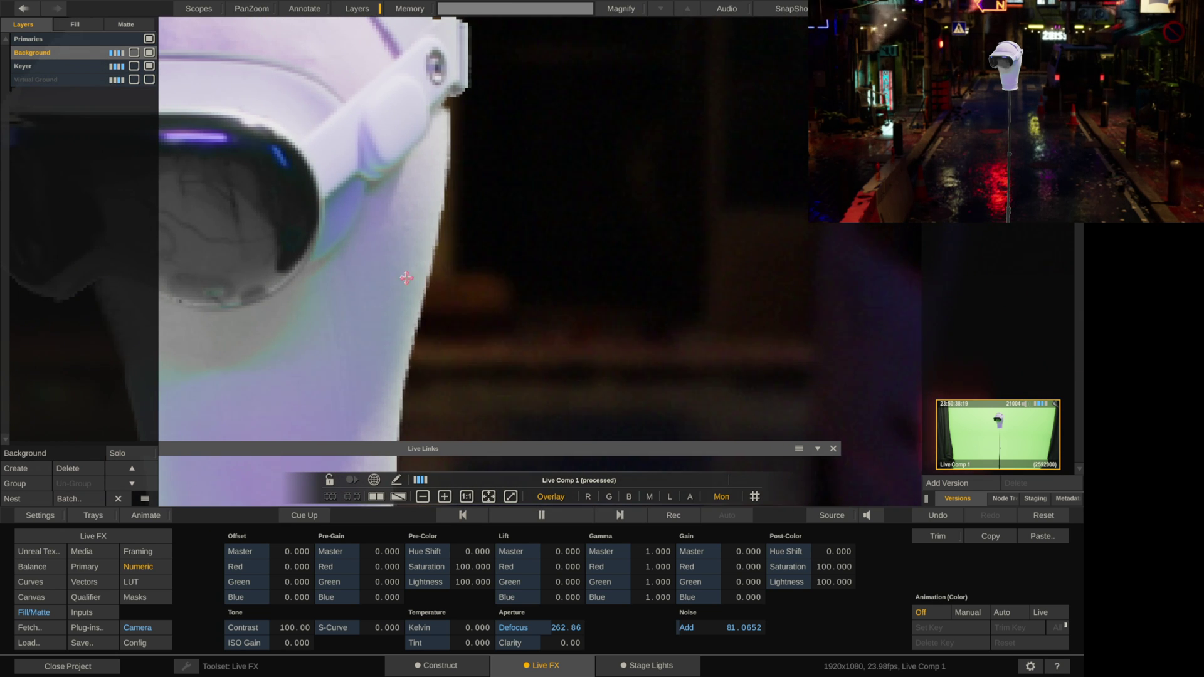
scroll(467, 324, "down", 8)
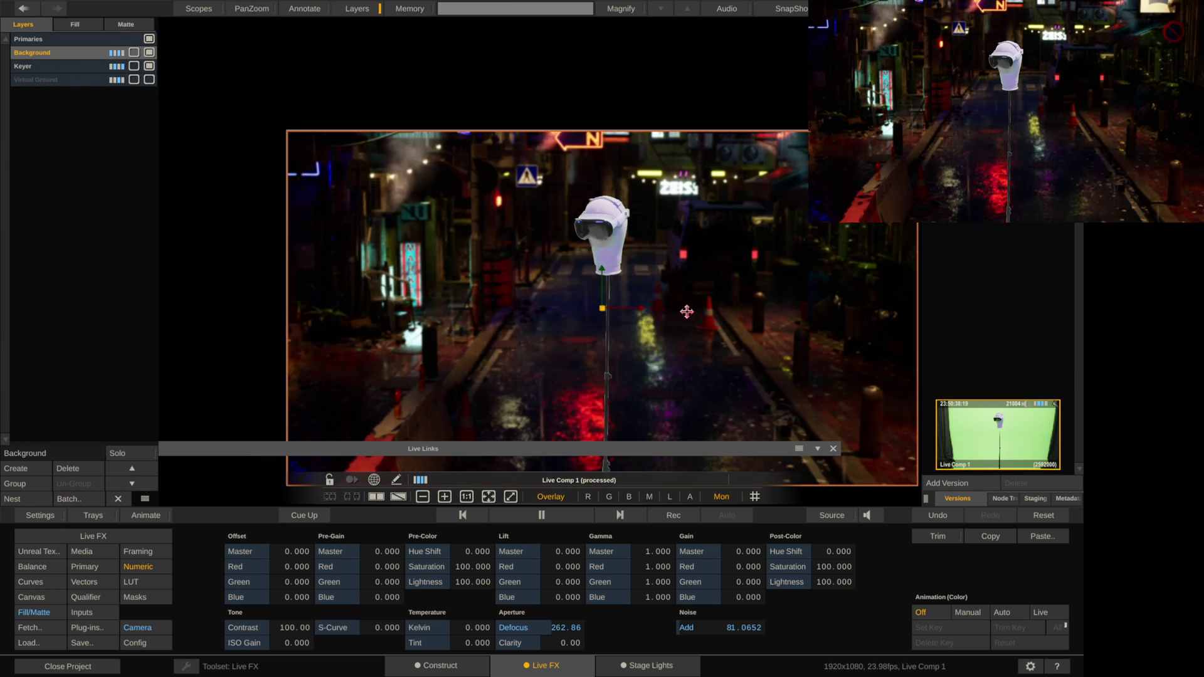
left_click_drag(687, 312, 651, 270)
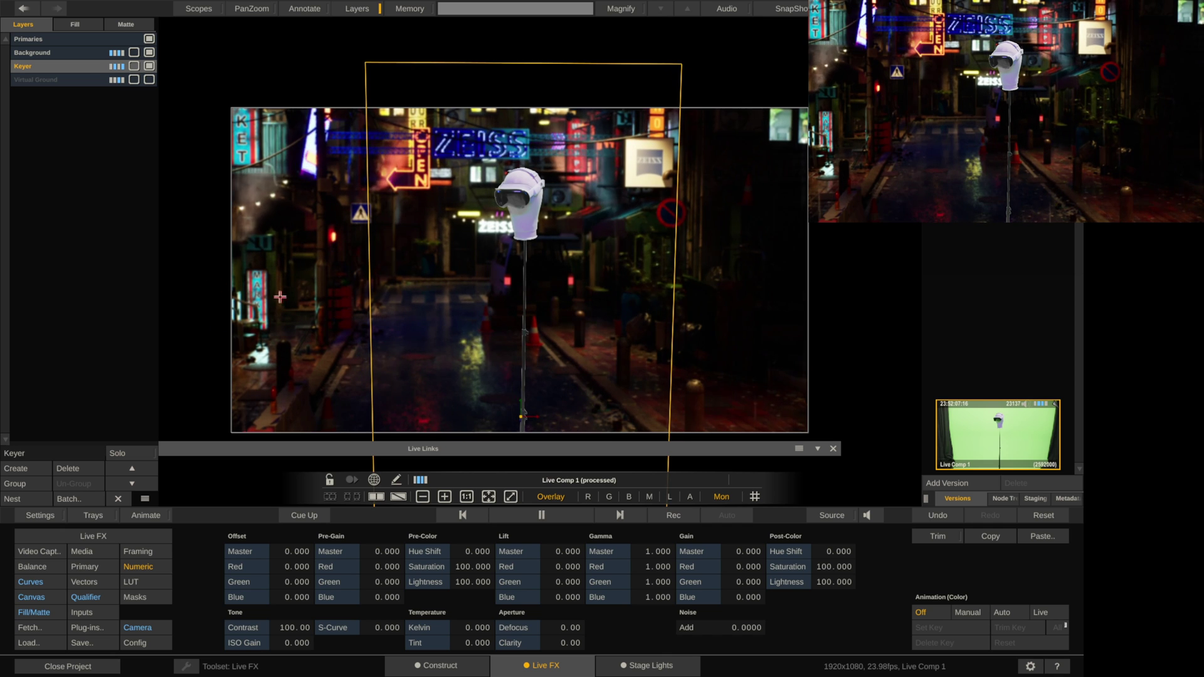
- Open the Background layer's camera settings and reduce the Focal Length to about 30.71
left_click(535, 255)
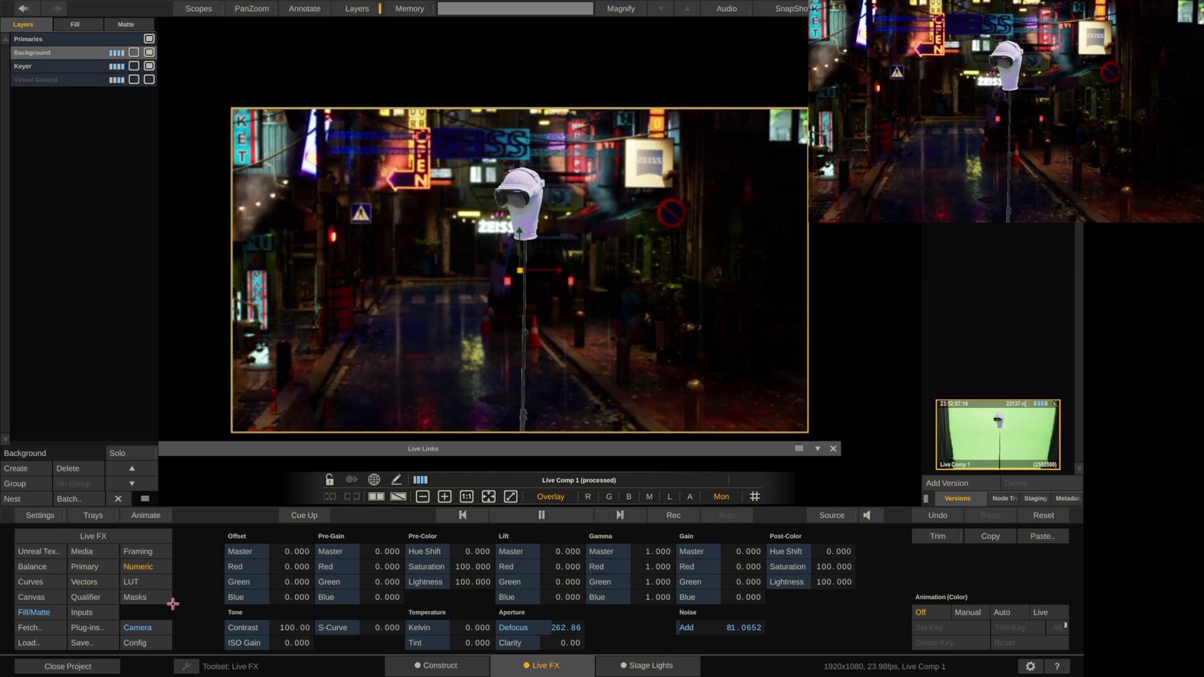
left_click(152, 627)
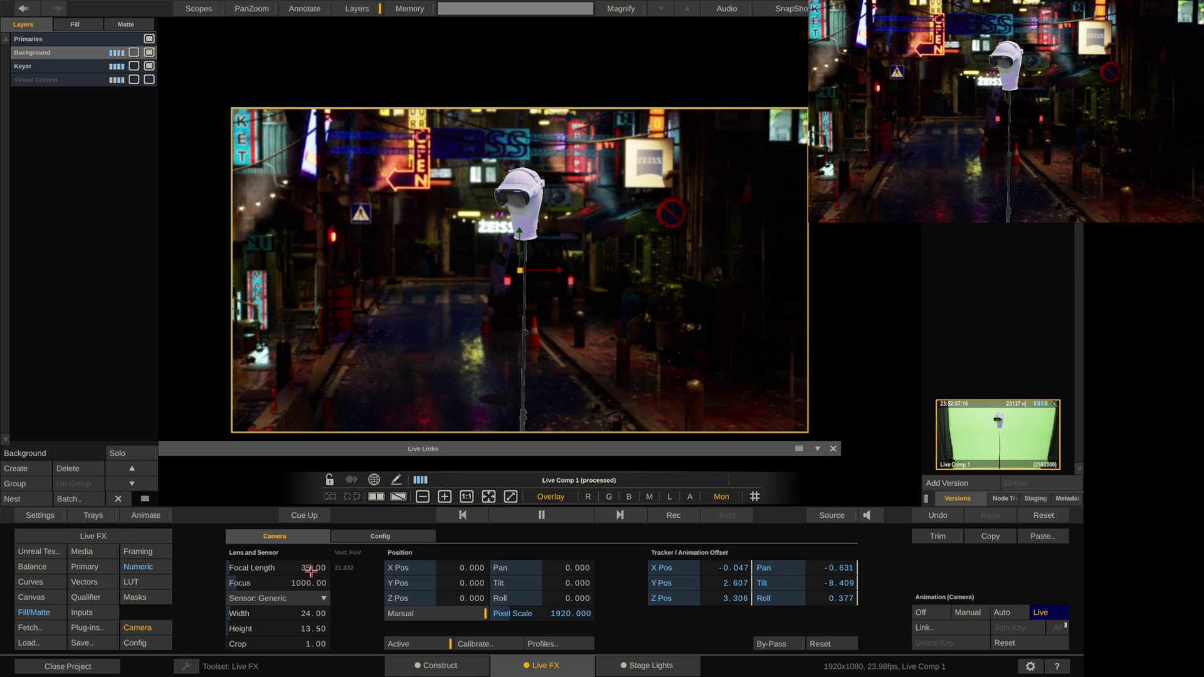
mouse_move(311, 571)
left_mouse_down()
mouse_move(289, 575)
mouse_move(303, 567)
left_mouse_up()
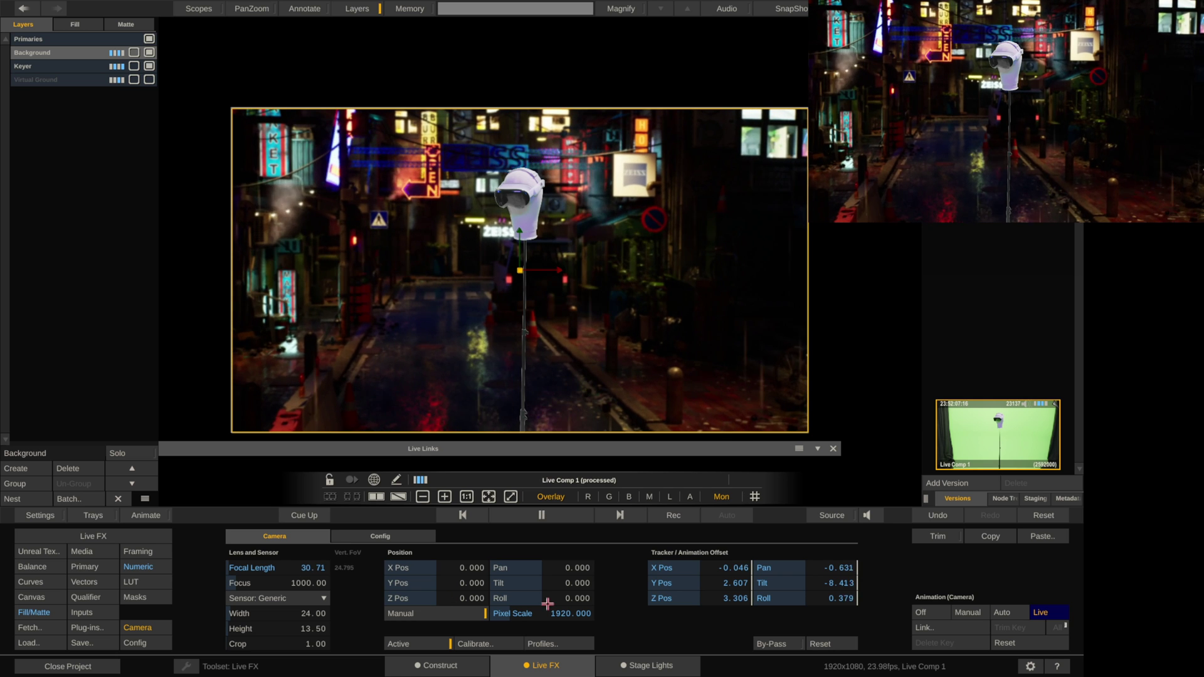
- Try offsetting the Background camera's Pan to about -15.6 and shifting its X Pos, and reset both values to 0
left_click_drag(551, 570, 496, 572)
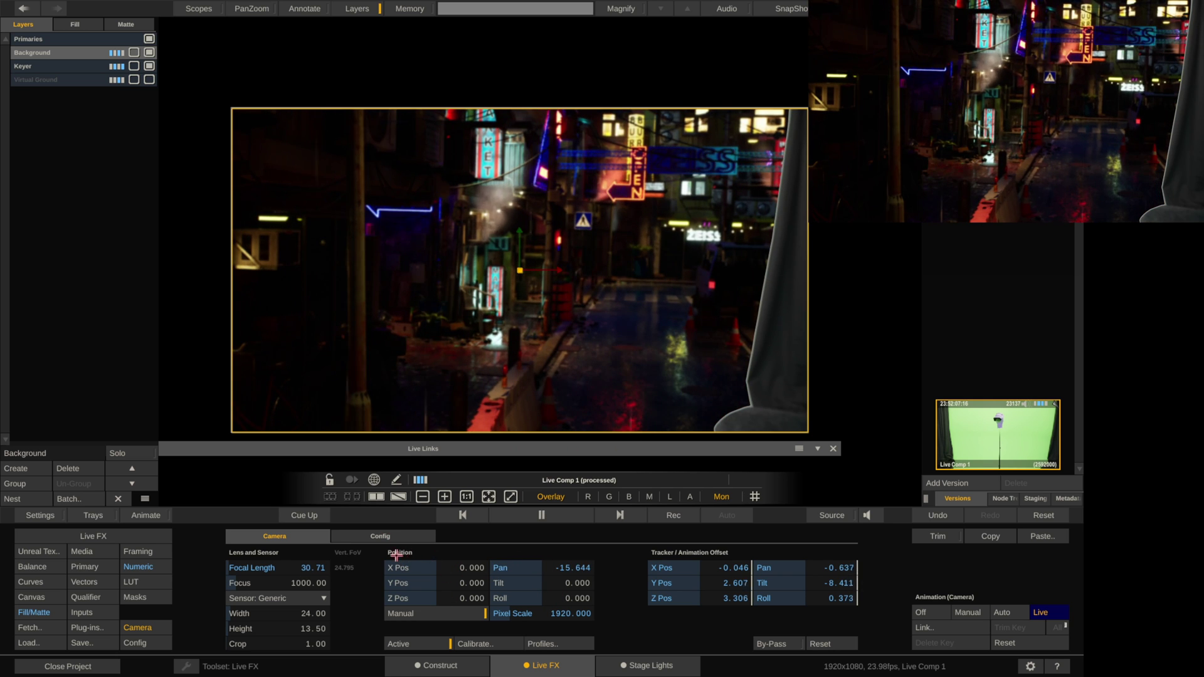
left_click(533, 567)
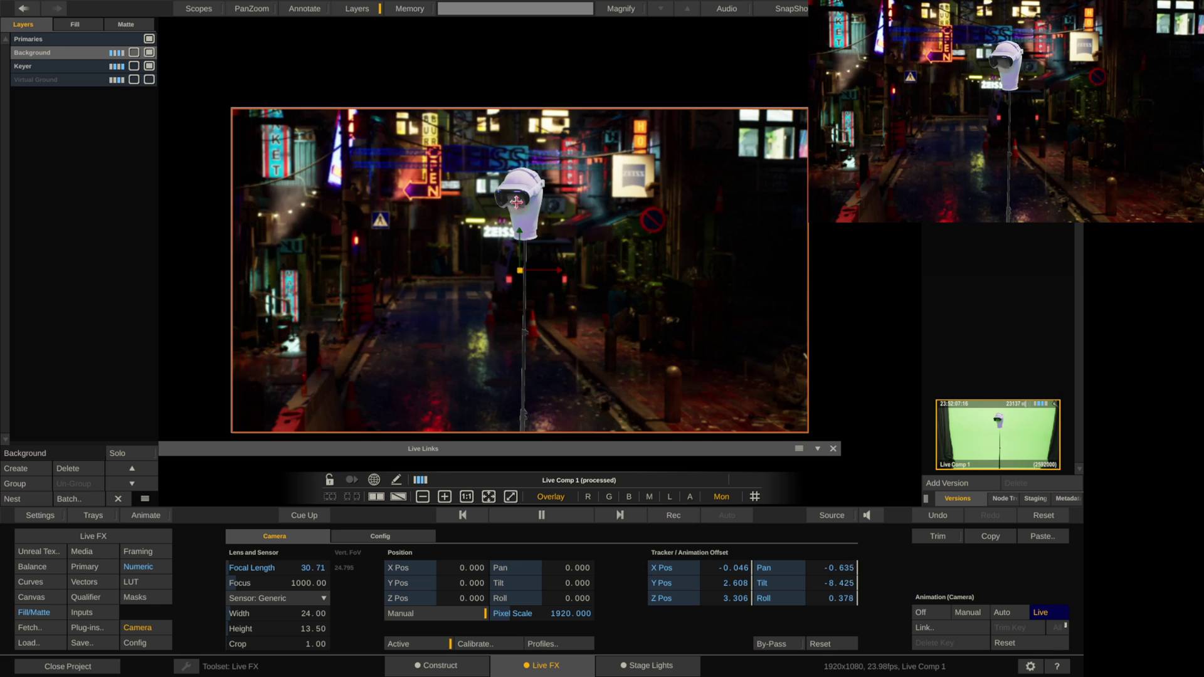
mouse_move(457, 570)
left_mouse_down()
mouse_move(424, 568)
mouse_move(454, 585)
mouse_move(430, 573)
mouse_move(449, 581)
mouse_move(473, 569)
left_mouse_up()
right_click(473, 568)
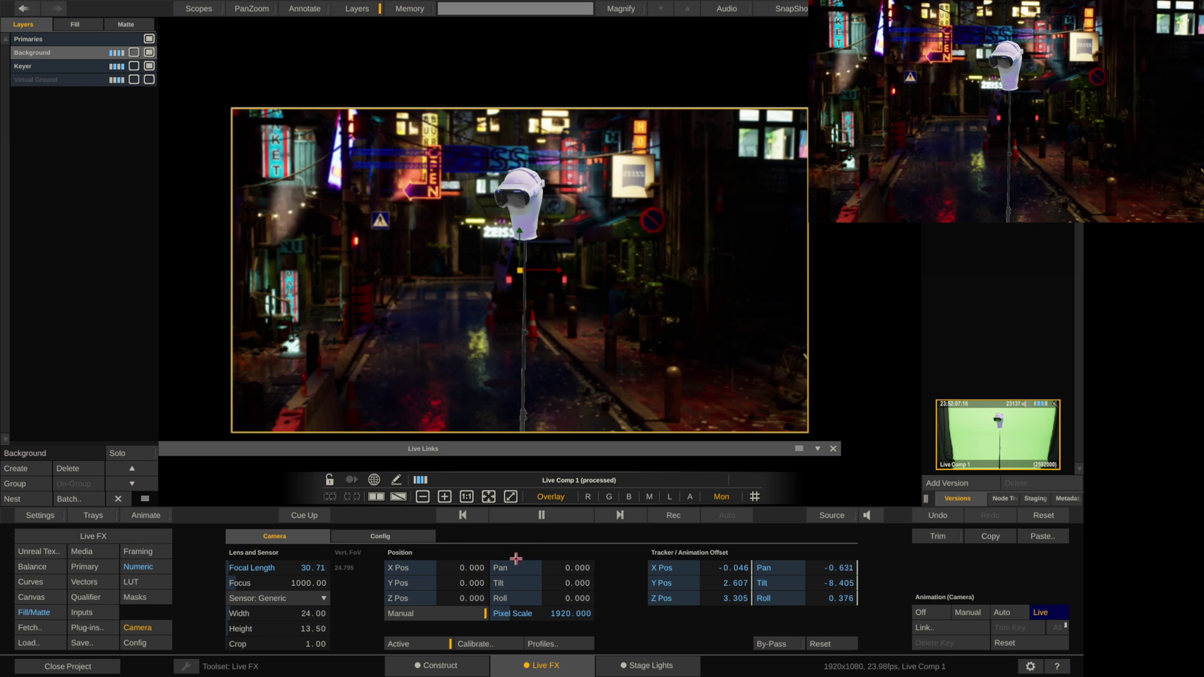
- Switch to the Conductor remote control page in the browser and move and narrow its window to uncover the composite
key("super+Tab")
key("Return")
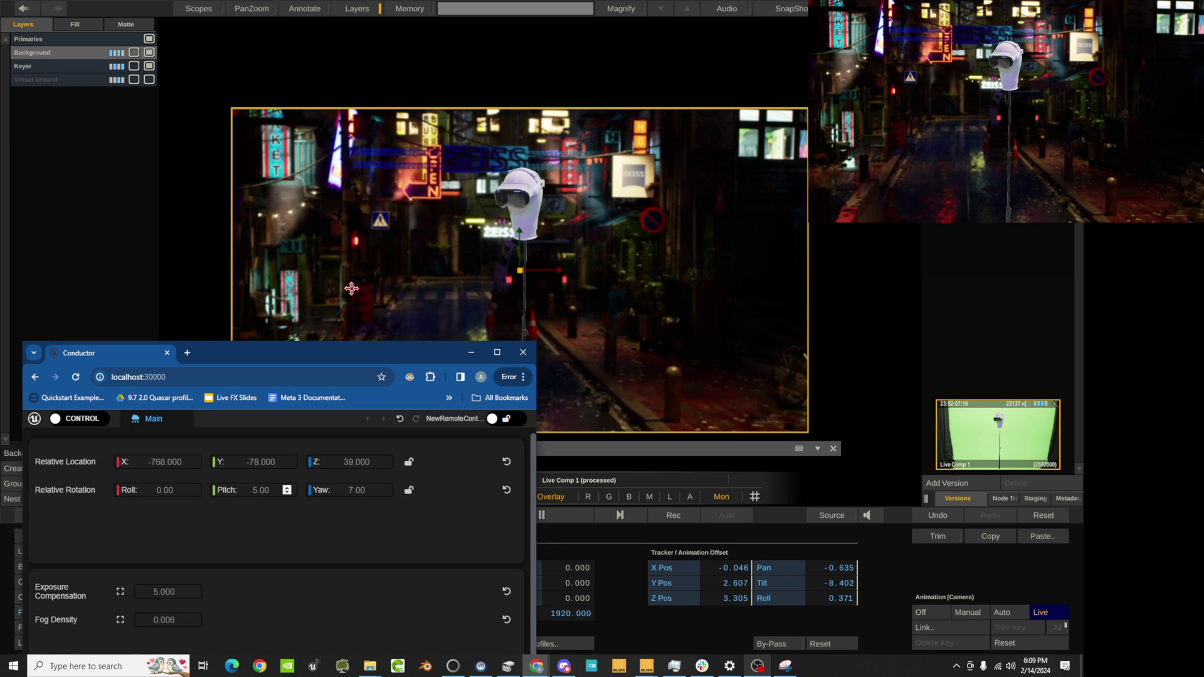
left_click_drag(345, 329, 378, 223)
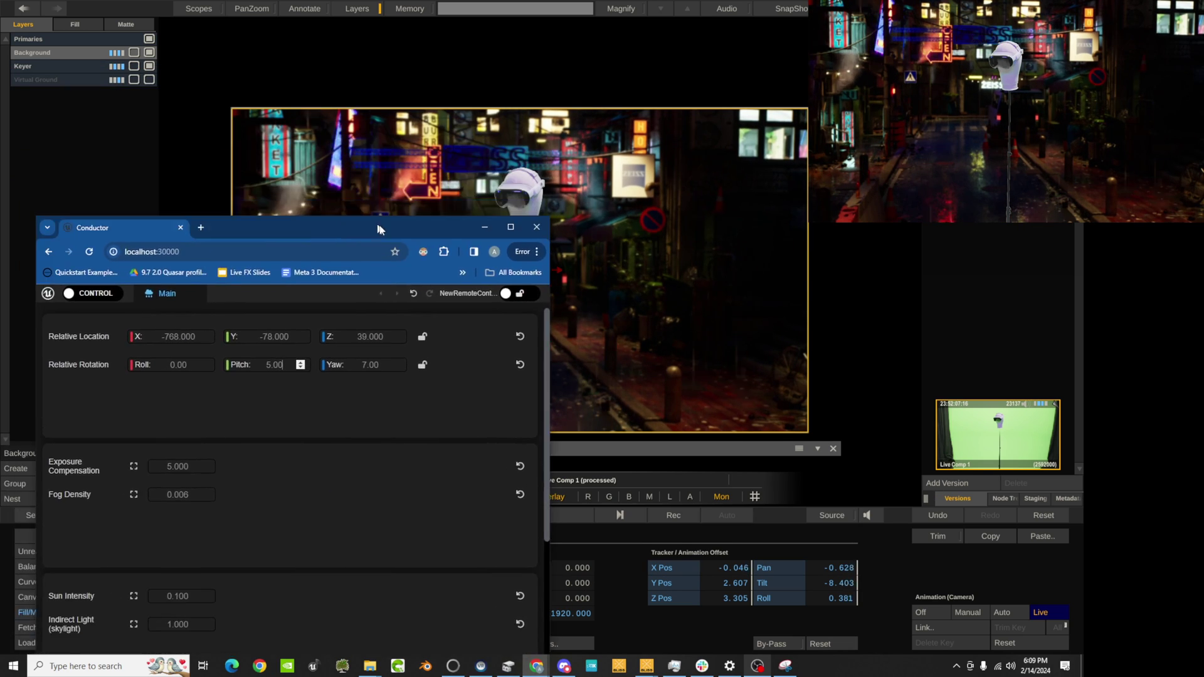
left_click_drag(552, 360, 473, 359)
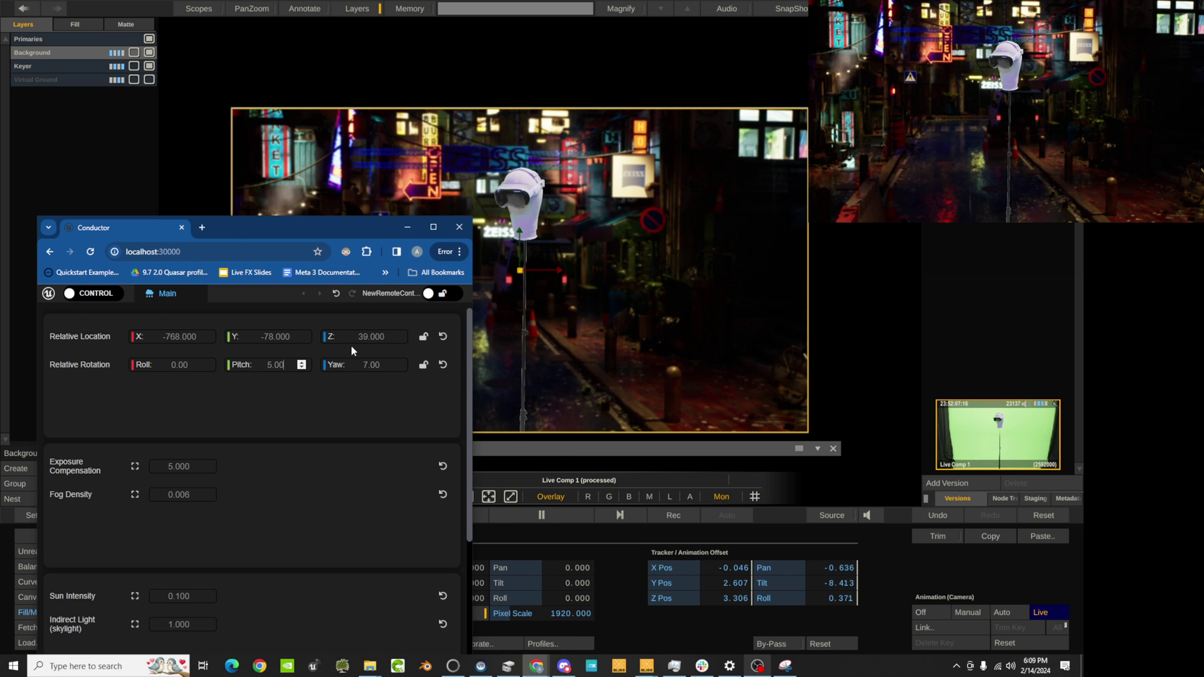
- Set the Unreal scene's Relative Location to about X -222 and Z 35
left_click_drag(366, 337, 261, 355)
left_click_drag(169, 340, 298, 350)
left_click(163, 337)
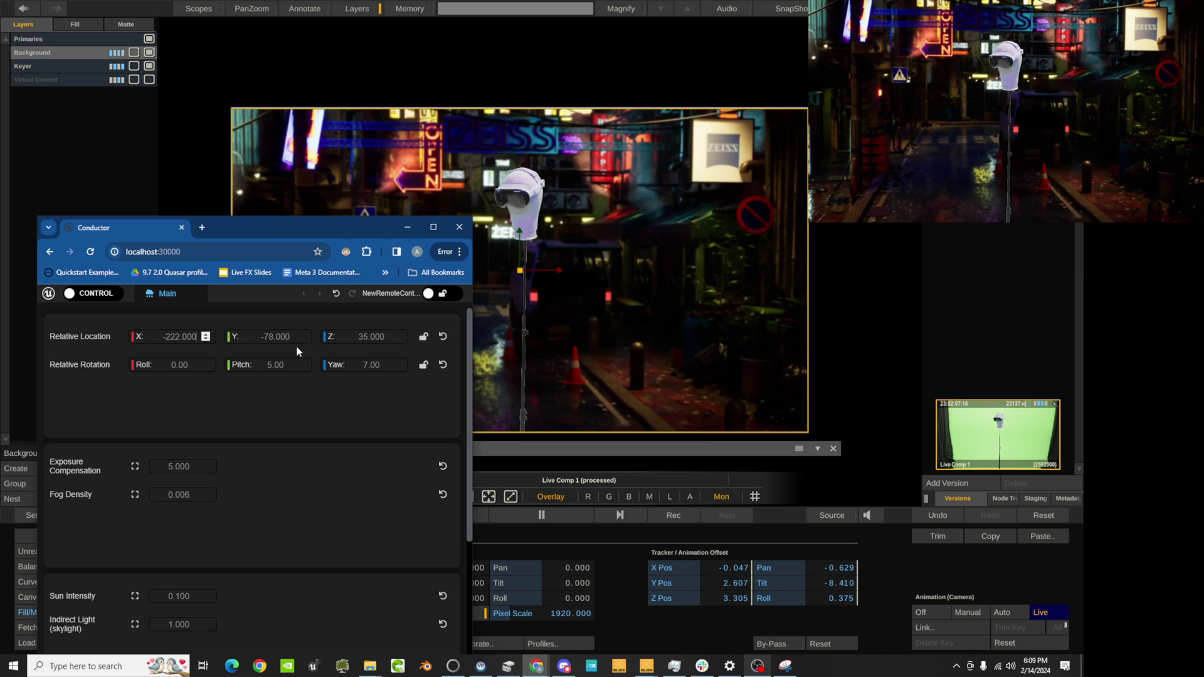
- Set the Relative Rotation Yaw to about 165.60 and the Relative Location X to about 328
mouse_move(367, 363)
left_mouse_down()
mouse_move(672, 372)
mouse_move(362, 366)
mouse_move(383, 363)
left_mouse_up()
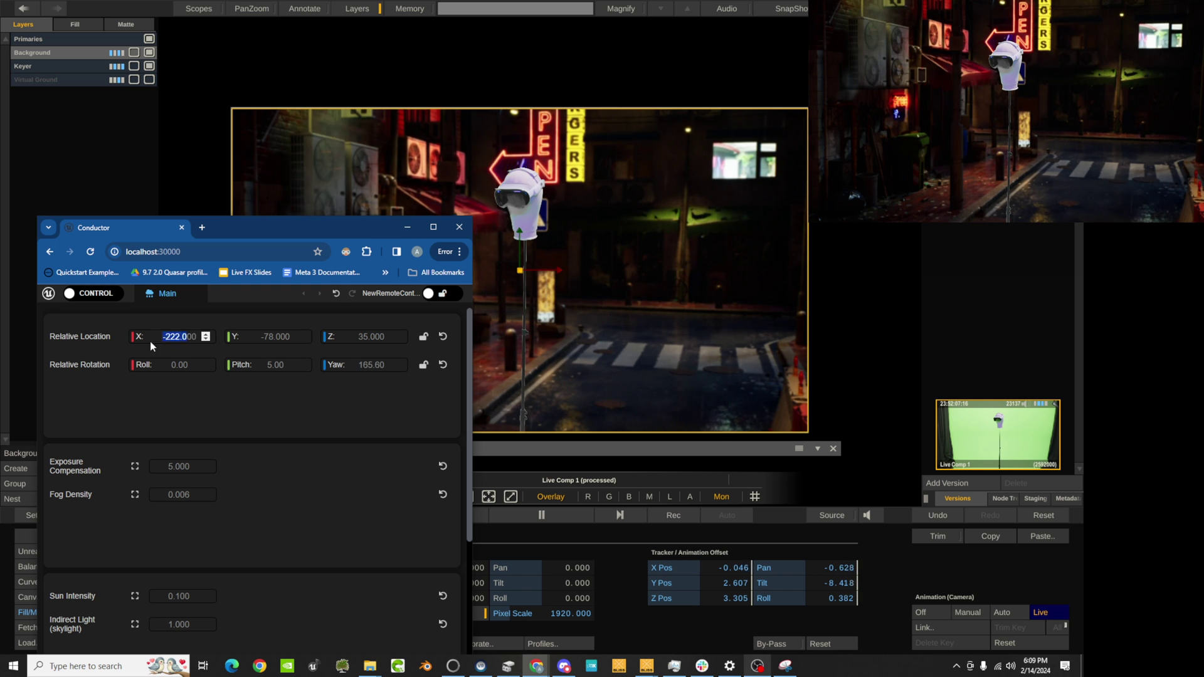
left_click_drag(150, 346, 0, 347)
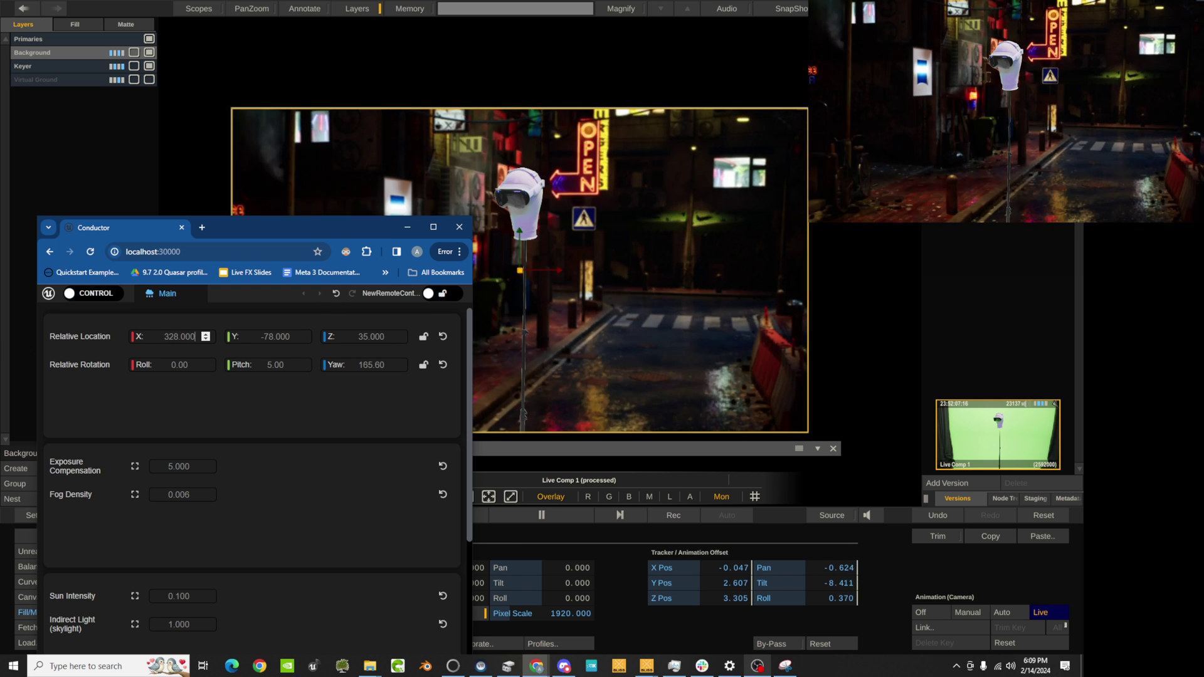